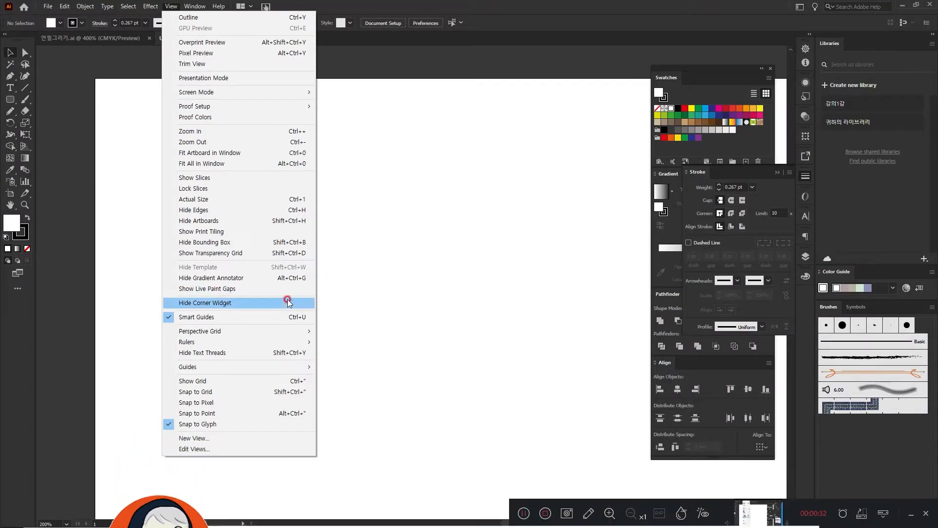
Draw two separate upright rectangles near the artboard's upper left, the second one about 14 mm wide and 59 mm tall
{"action": "left_click_drag", "start_coordinate": [12, 102], "coordinate": [34, 99]}
{"action": "mouse_move", "coordinate": [229, 168]}
{"action": "left_mouse_down"}
{"action": "mouse_move", "coordinate": [254, 217]}
{"action": "mouse_move", "coordinate": [258, 274]}
{"action": "left_mouse_up"}
{"action": "mouse_move", "coordinate": [291, 205]}
{"action": "left_mouse_down"}
{"action": "mouse_move", "coordinate": [317, 345]}
{"action": "mouse_move", "coordinate": [324, 341]}
{"action": "left_mouse_up"}
{"action": "left_click", "coordinate": [7, 50]}
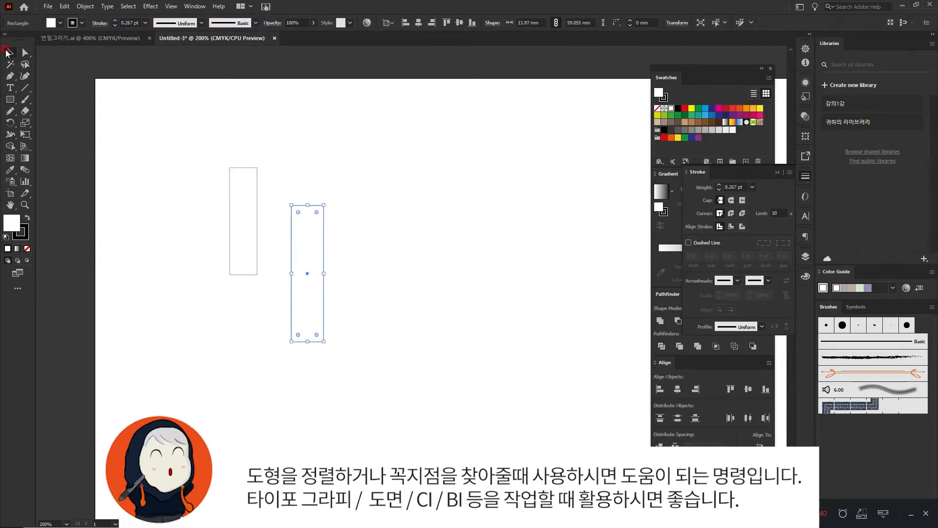
Try to snap the second rectangle against the first one's edge, undo that, and move it slightly up and to the right
{"action": "left_click", "coordinate": [272, 230]}
{"action": "left_click_drag", "start_coordinate": [292, 236], "coordinate": [256, 204]}
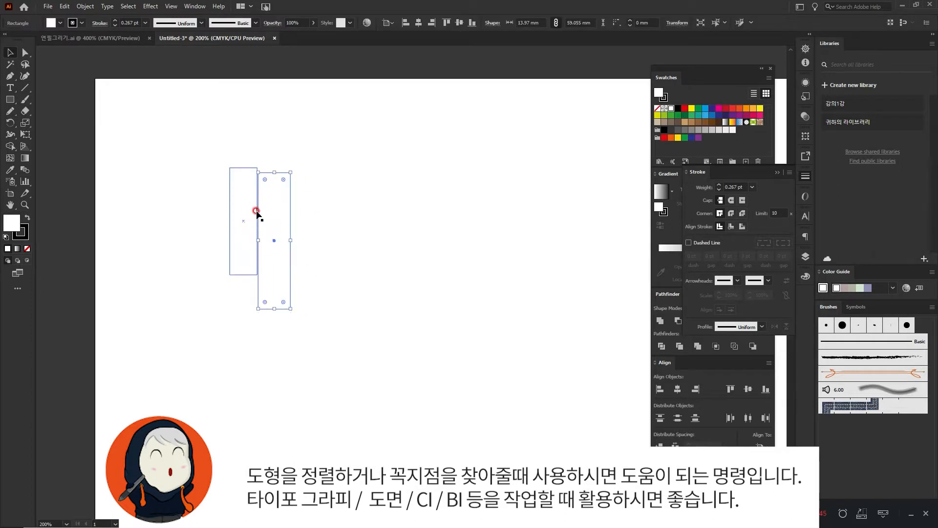
{"action": "key", "text": "ctrl+z"}
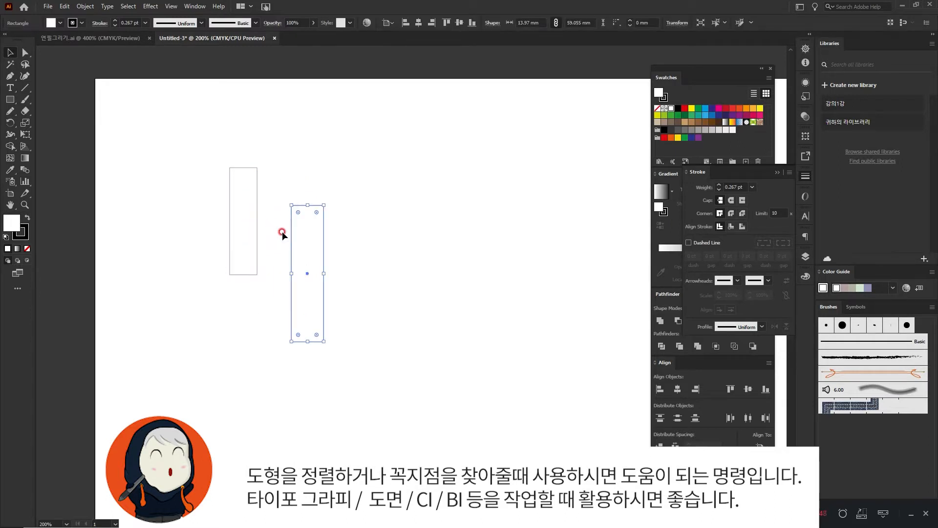
{"action": "left_click_drag", "start_coordinate": [293, 231], "coordinate": [297, 202]}
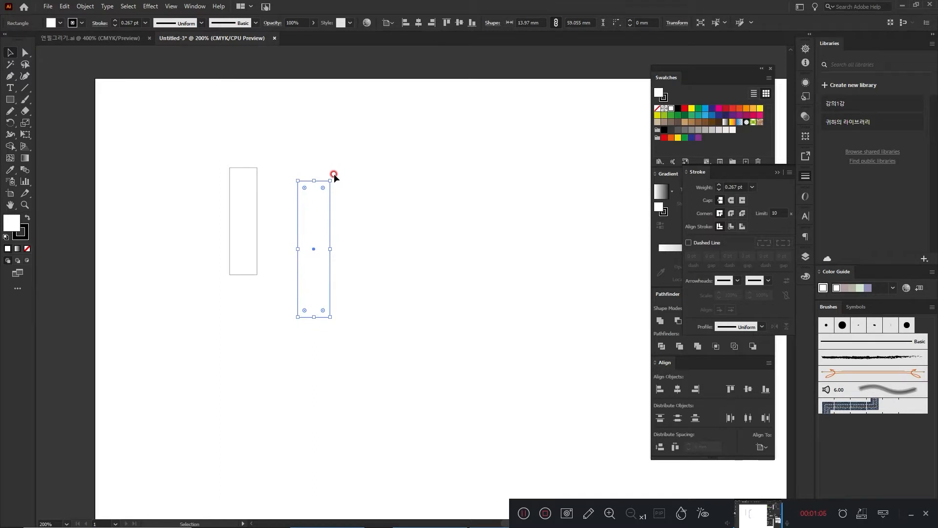
{"action": "mouse_move", "coordinate": [334, 174]}
{"action": "left_mouse_down"}
{"action": "mouse_move", "coordinate": [360, 203]}
{"action": "mouse_move", "coordinate": [368, 274]}
{"action": "mouse_move", "coordinate": [303, 309]}
{"action": "mouse_move", "coordinate": [234, 243]}
{"action": "mouse_move", "coordinate": [272, 178]}
{"action": "mouse_move", "coordinate": [331, 172]}
{"action": "mouse_move", "coordinate": [332, 179]}
{"action": "left_mouse_up"}
Select both upright rectangles and delete them
{"action": "left_click", "coordinate": [9, 52]}
{"action": "left_click", "coordinate": [156, 209]}
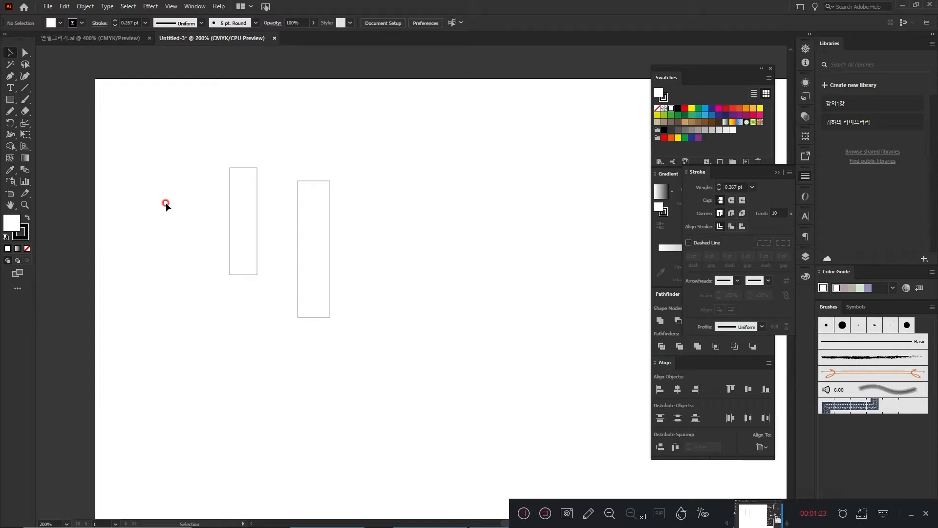
{"action": "left_click_drag", "start_coordinate": [170, 198], "coordinate": [368, 266]}
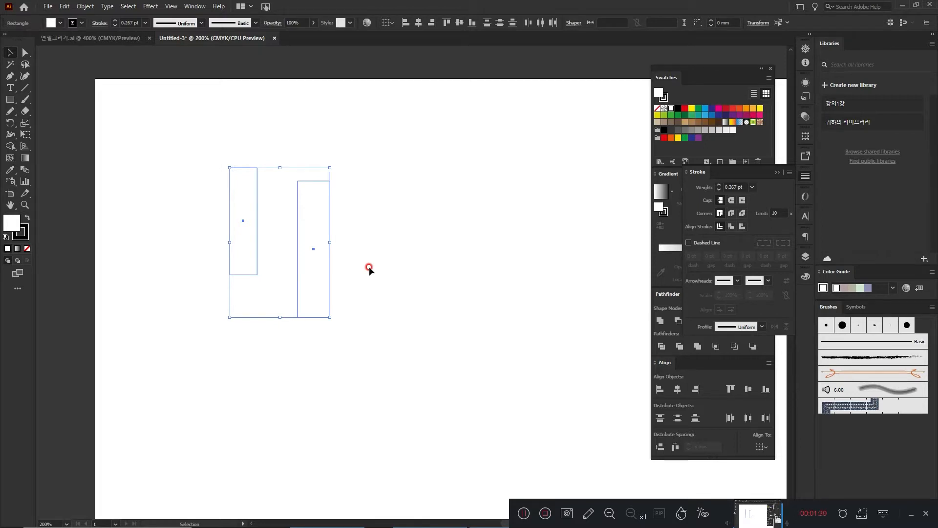
{"action": "left_click", "coordinate": [225, 131]}
Draw a thin upright rectangle about 1.9 mm wide and 122 mm tall near the artboard's left edge
{"action": "left_click", "coordinate": [11, 100]}
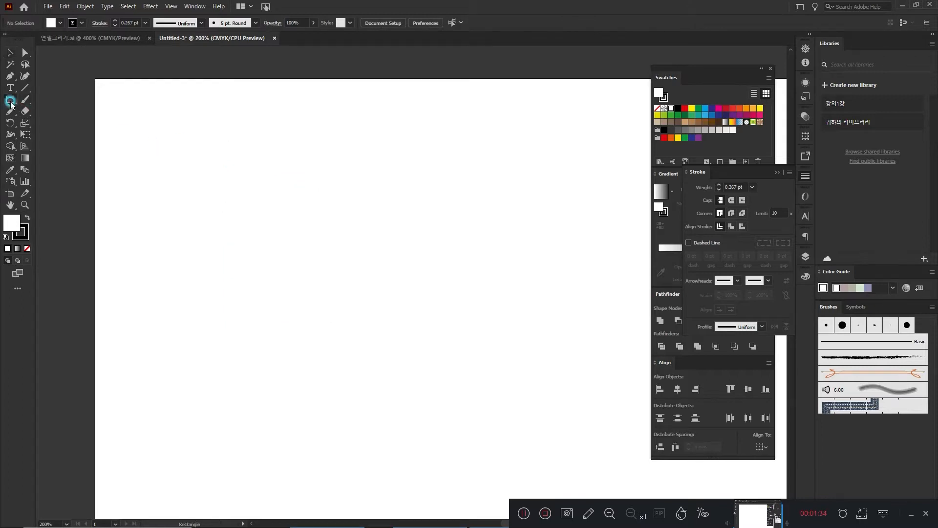
{"action": "left_click_drag", "start_coordinate": [195, 155], "coordinate": [196, 435]}
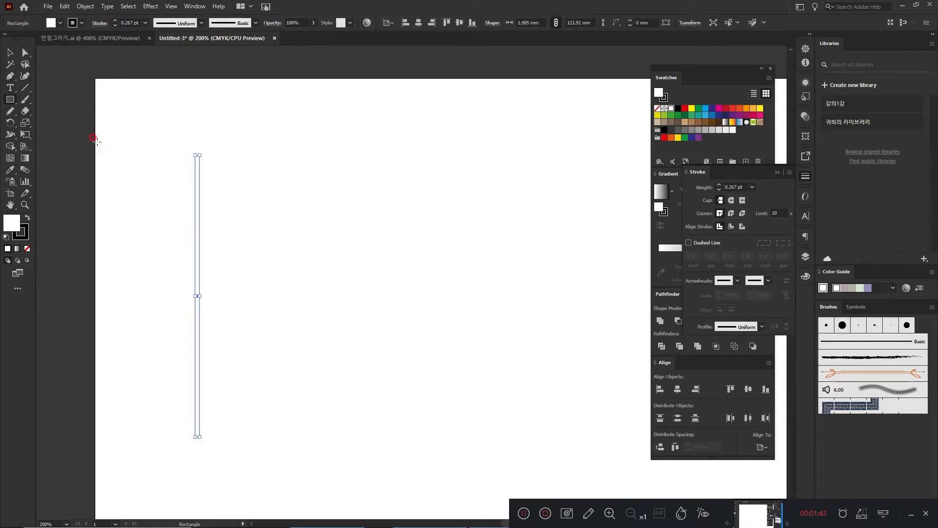
{"action": "left_click", "coordinate": [10, 52]}
{"action": "left_click_drag", "start_coordinate": [174, 199], "coordinate": [230, 223]}
{"action": "left_click", "coordinate": [212, 169]}
{"action": "left_click", "coordinate": [197, 174]}
{"action": "left_click", "coordinate": [219, 165]}
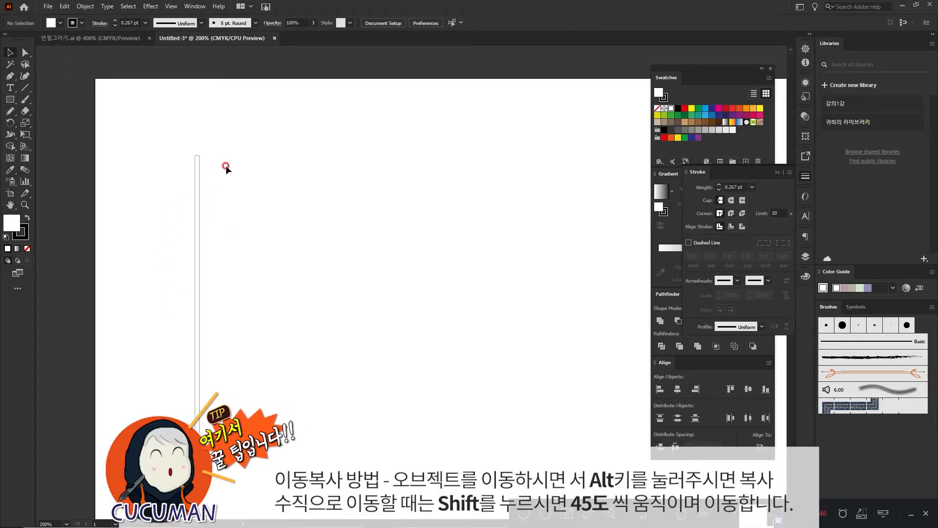
Copy the thin rectangle a short distance to its right by dragging, and delete that copy
{"action": "left_click", "coordinate": [195, 154]}
{"action": "left_click", "coordinate": [235, 155]}
{"action": "left_click", "coordinate": [195, 383]}
{"action": "left_click", "coordinate": [187, 159]}
{"action": "left_click", "coordinate": [197, 165]}
{"action": "left_click_drag", "start_coordinate": [197, 178], "coordinate": [228, 177]}
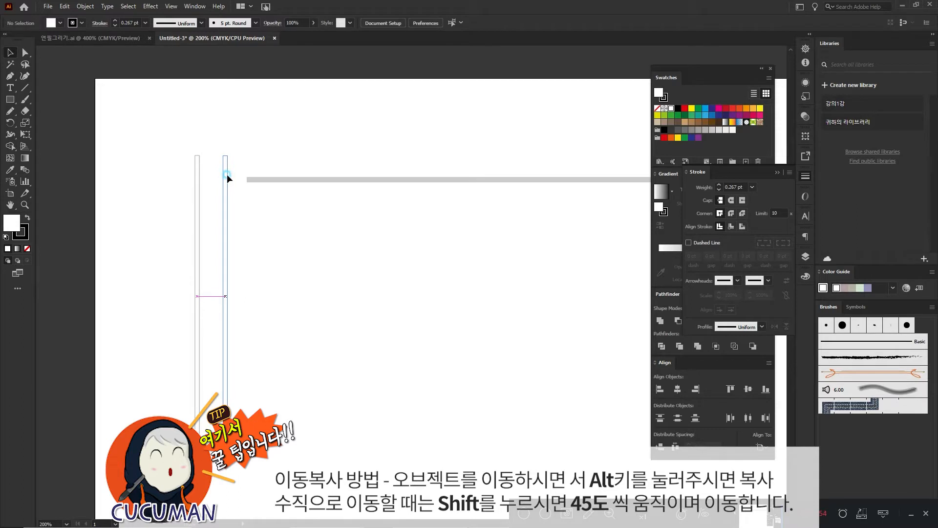
{"action": "left_click_drag", "start_coordinate": [228, 179], "coordinate": [246, 203]}
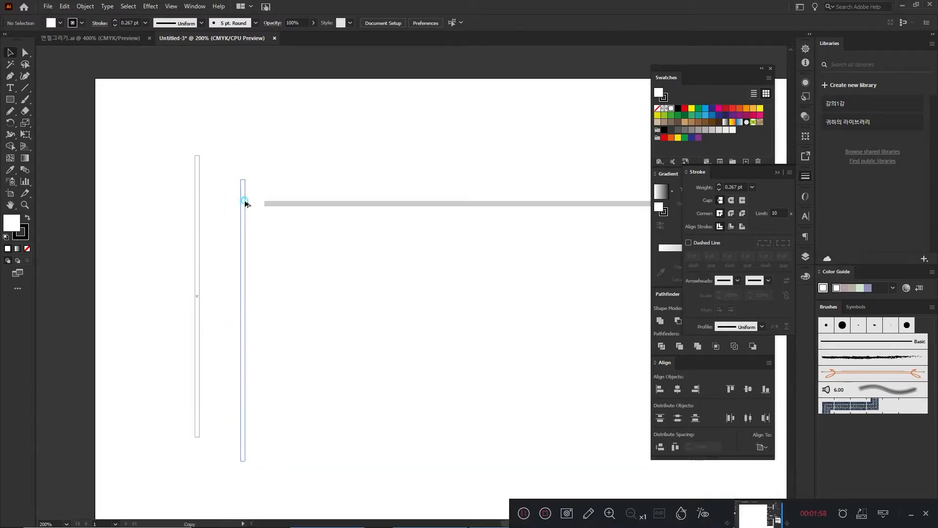
{"action": "left_click_drag", "start_coordinate": [246, 203], "coordinate": [246, 203]}
{"action": "left_click_drag", "start_coordinate": [269, 270], "coordinate": [227, 241]}
{"action": "key", "text": "Delete"}
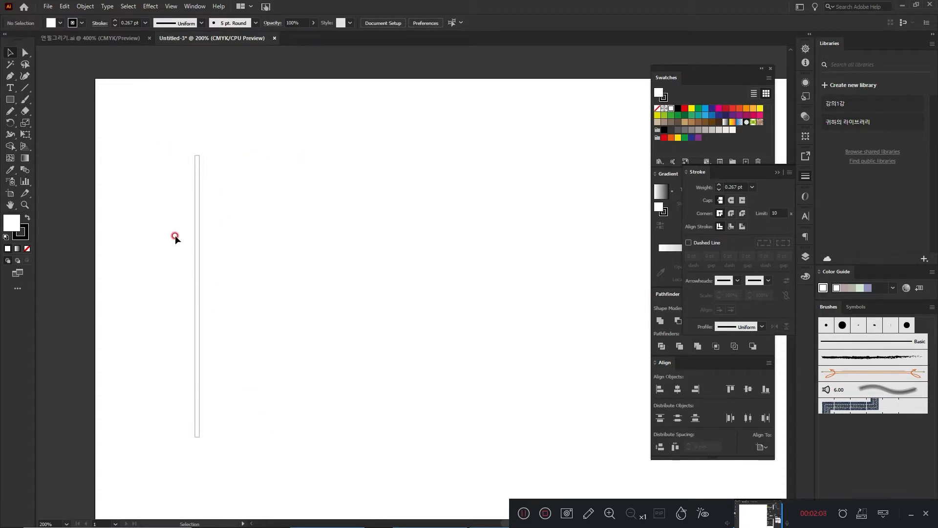
Copy the thin rectangle horizontally to the right so the copy shares an edge with the original
{"action": "left_click_drag", "start_coordinate": [216, 241], "coordinate": [164, 212]}
{"action": "left_click", "coordinate": [164, 212]}
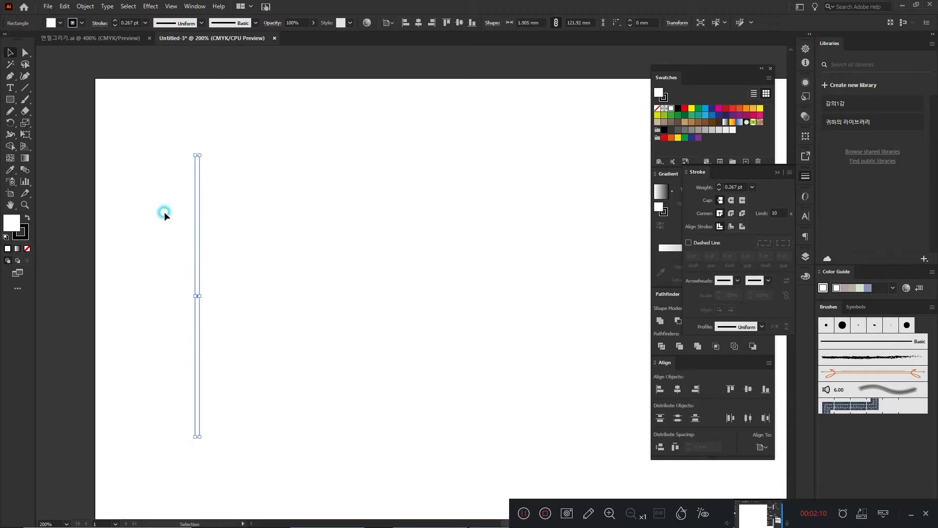
{"action": "mouse_move", "coordinate": [199, 217]}
{"action": "left_mouse_down"}
{"action": "mouse_move", "coordinate": [232, 224]}
{"action": "mouse_move", "coordinate": [204, 217]}
{"action": "left_mouse_up"}
{"action": "key", "text": "shift"}
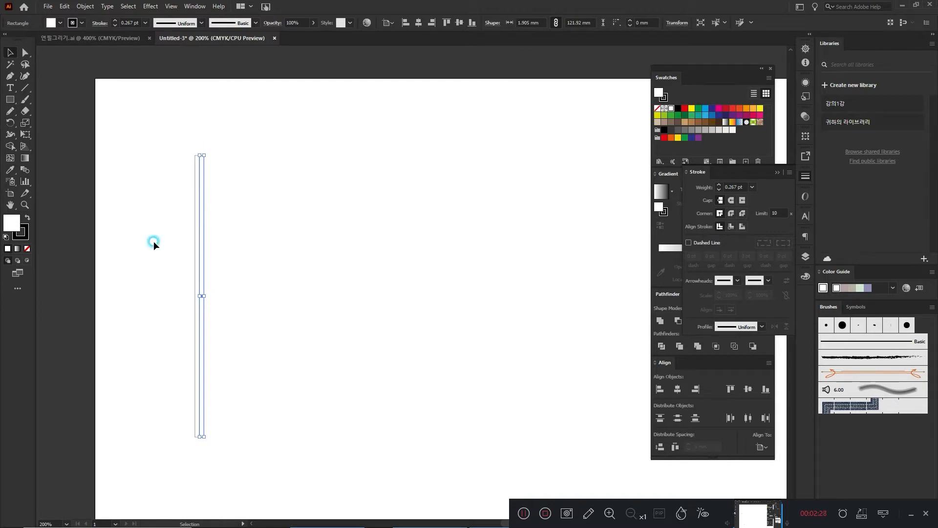
{"action": "left_click", "coordinate": [153, 241]}
Examine closely how the shared edge of the two thin rectangles lines up at their upper ends
{"action": "left_click", "coordinate": [25, 204]}
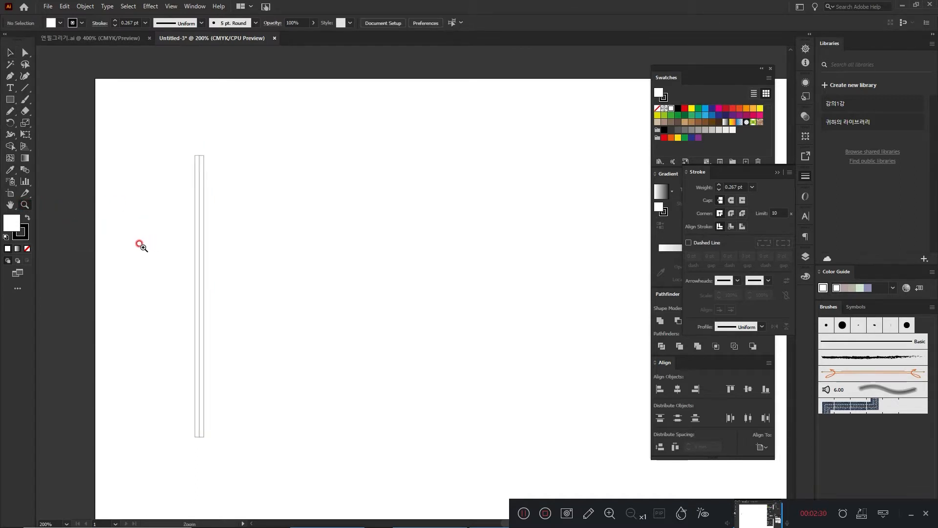
{"action": "left_click_drag", "start_coordinate": [165, 132], "coordinate": [247, 175]}
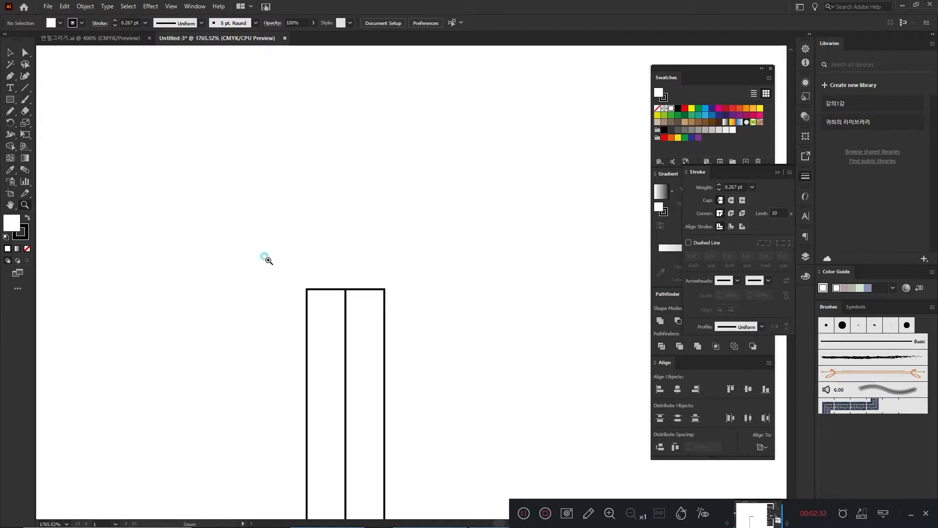
{"action": "left_click_drag", "start_coordinate": [260, 252], "coordinate": [430, 342]}
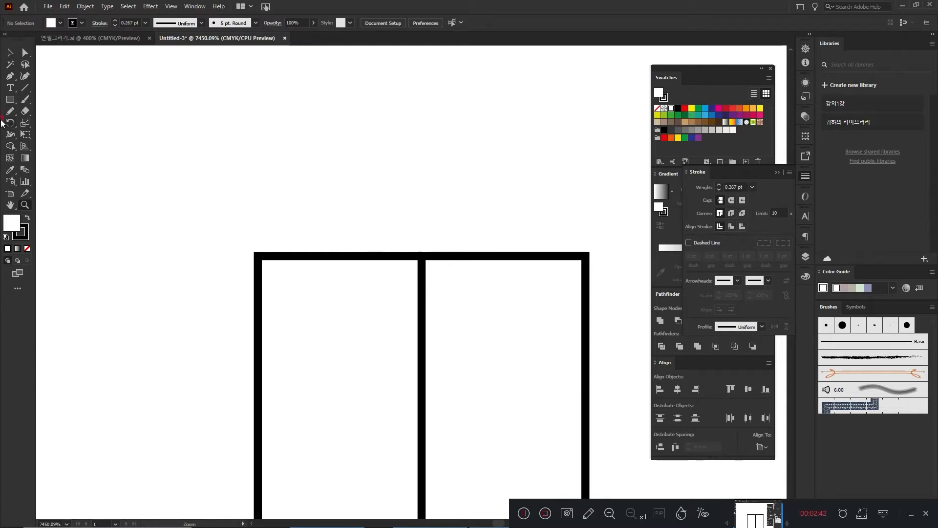
{"action": "left_click", "coordinate": [8, 57]}
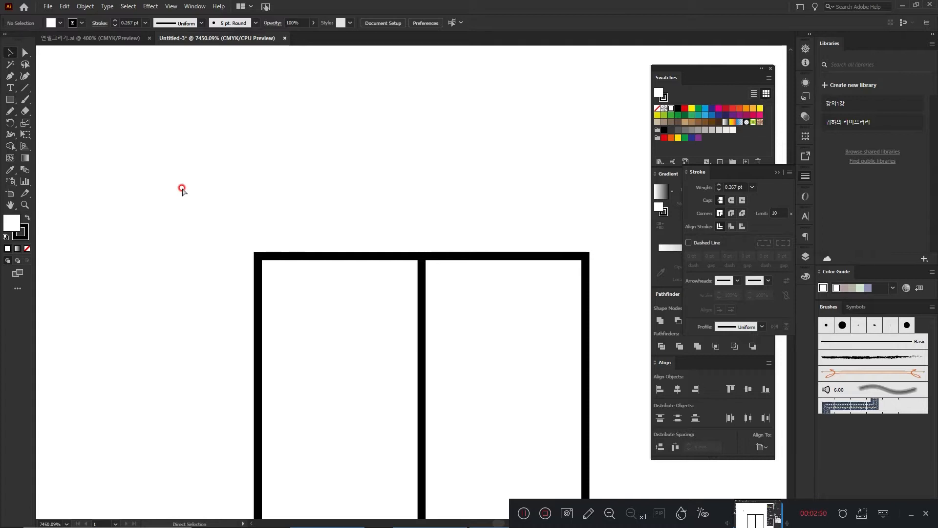
{"action": "key", "text": "ctrl+minus"}
{"action": "key", "text": "ctrl+minus"}
{"action": "key", "text": "ctrl+minus"}
{"action": "key", "text": "ctrl+minus"}
{"action": "key", "text": "ctrl+minus"}
{"action": "key", "text": "ctrl+minus"}
{"action": "key", "text": "ctrl+minus"}
{"action": "key", "text": "ctrl+minus"}
{"action": "key", "text": "ctrl+minus"}
{"action": "key", "text": "ctrl+minus"}
{"action": "key", "text": "ctrl+minus"}
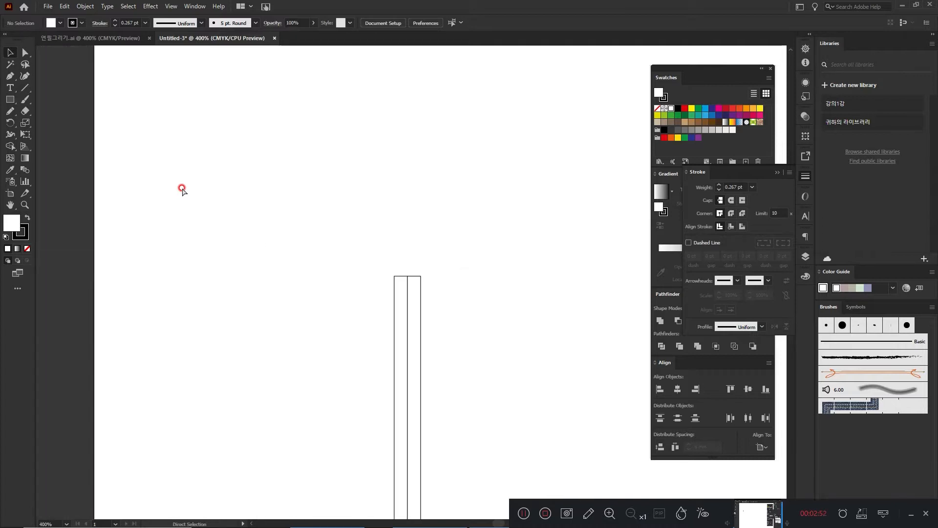
{"action": "key", "text": "ctrl+minus"}
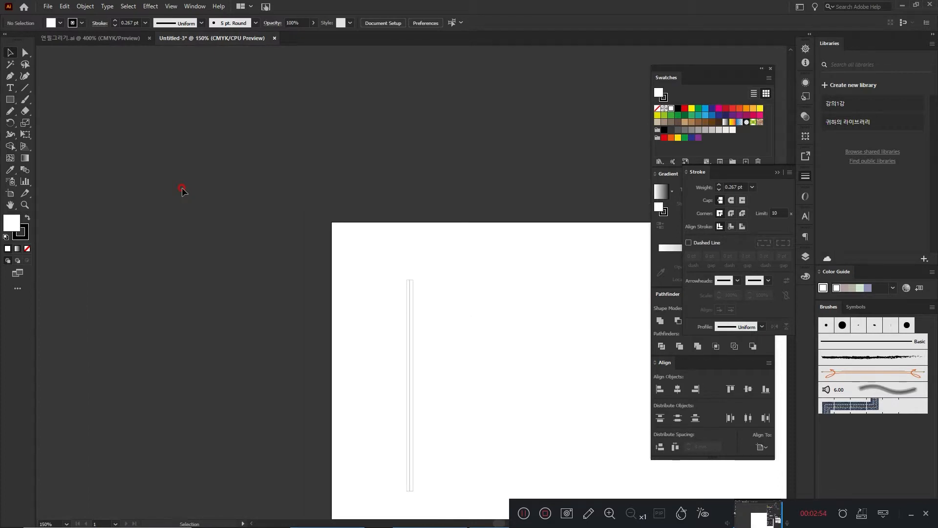
Repeat the last copy on the right-hand strip with Transform Again to add a third adjoining strip
{"action": "left_click_drag", "start_coordinate": [358, 307], "coordinate": [229, 258]}
{"action": "left_click", "coordinate": [25, 205]}
{"action": "left_click_drag", "start_coordinate": [219, 202], "coordinate": [376, 452]}
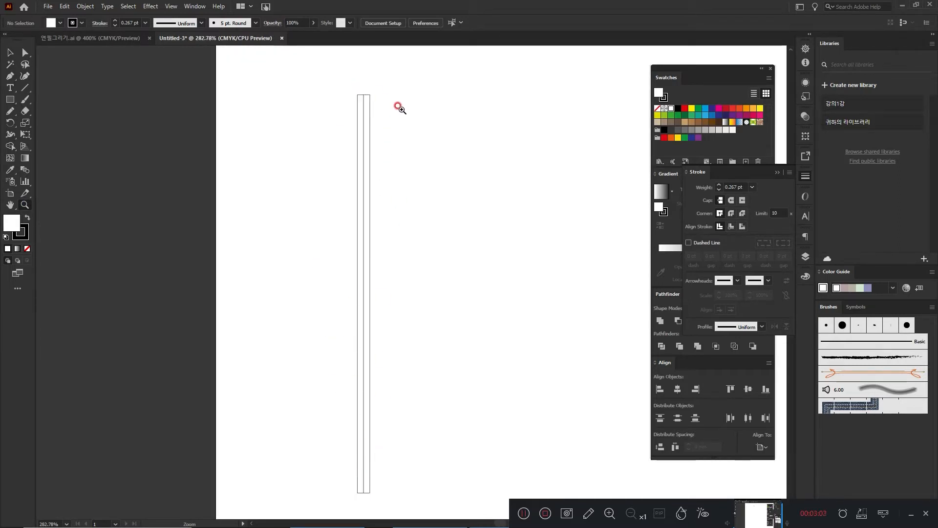
{"action": "left_click", "coordinate": [10, 54]}
{"action": "left_click_drag", "start_coordinate": [391, 123], "coordinate": [367, 80]}
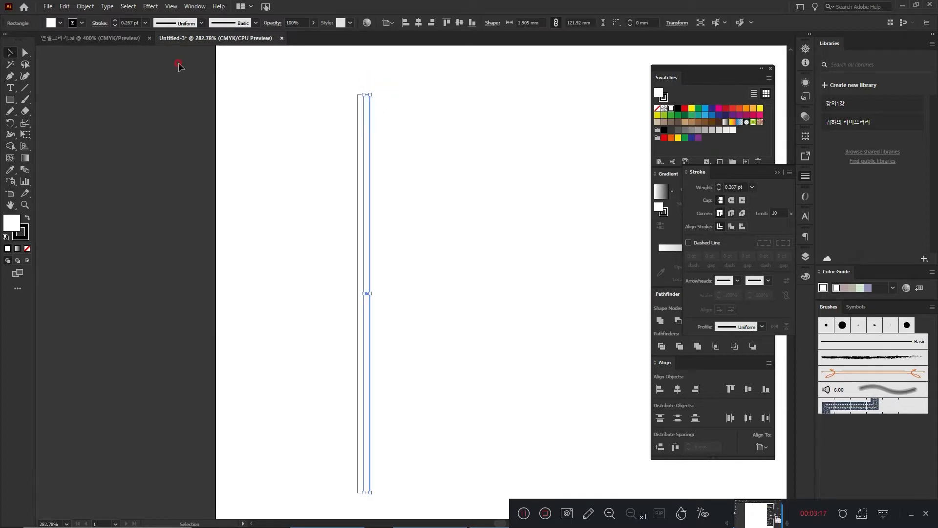
{"action": "left_click", "coordinate": [84, 6]}
{"action": "mouse_move", "coordinate": [95, 16]}
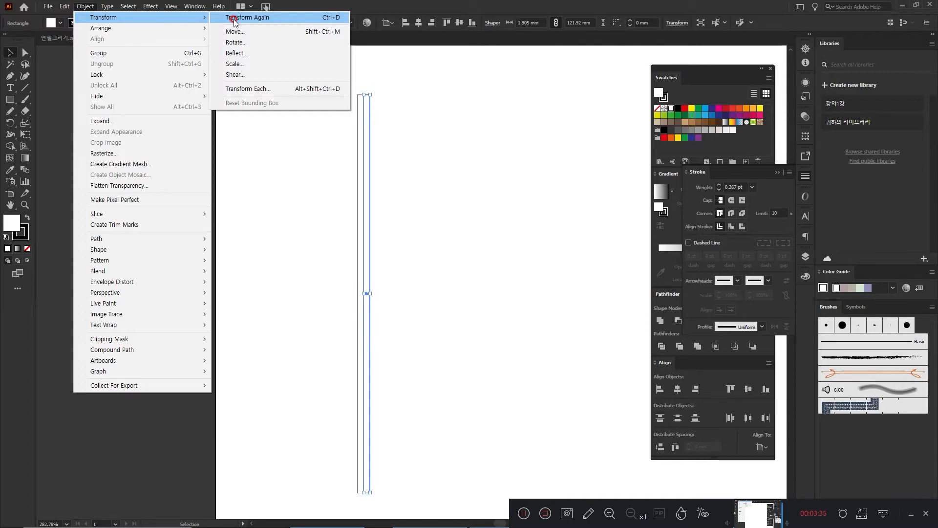
{"action": "left_click", "coordinate": [234, 17]}
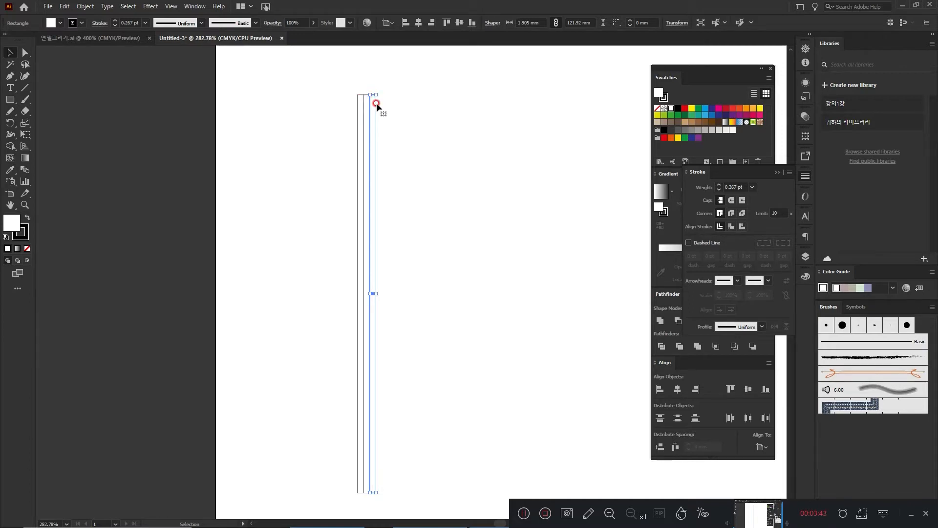
Repeat the transform five more times to form a row of eight adjoining strips, and deselect everything
{"action": "key", "text": "a"}
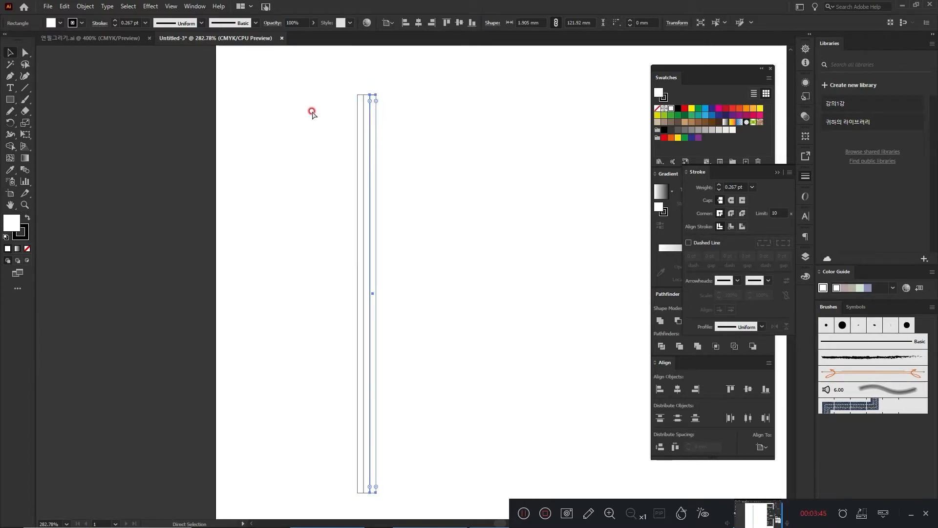
{"action": "key", "text": "v"}
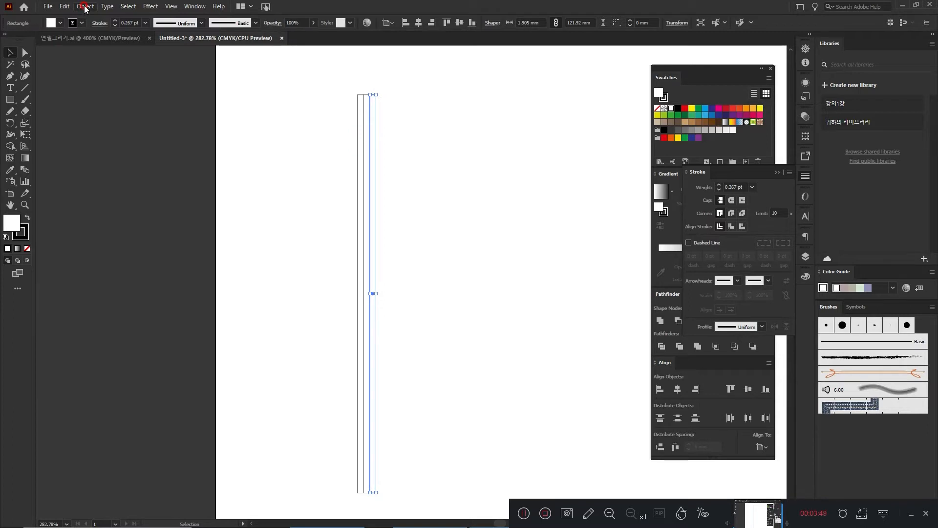
{"action": "key", "text": "a"}
{"action": "key", "text": "ctrl+d"}
{"action": "key", "text": "ctrl+d"}
{"action": "key", "text": "ctrl+d"}
{"action": "key", "text": "ctrl+d"}
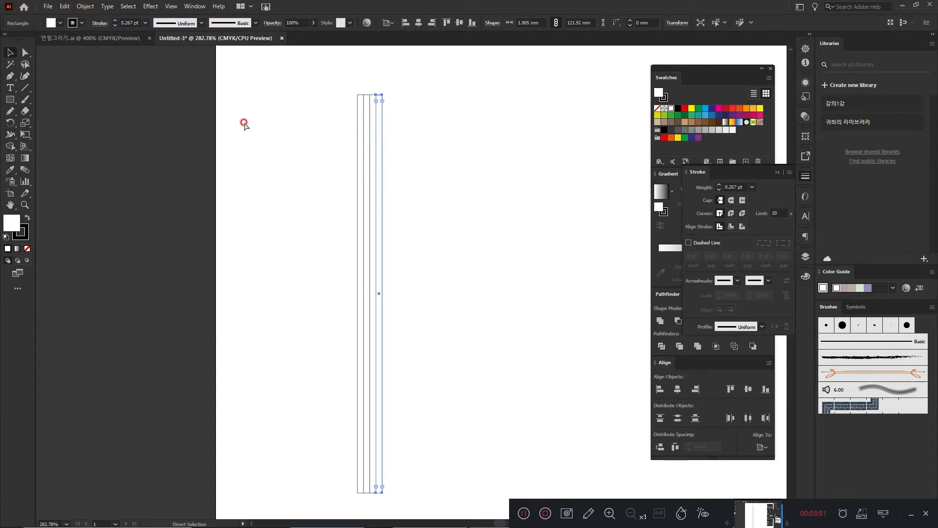
{"action": "key", "text": "v"}
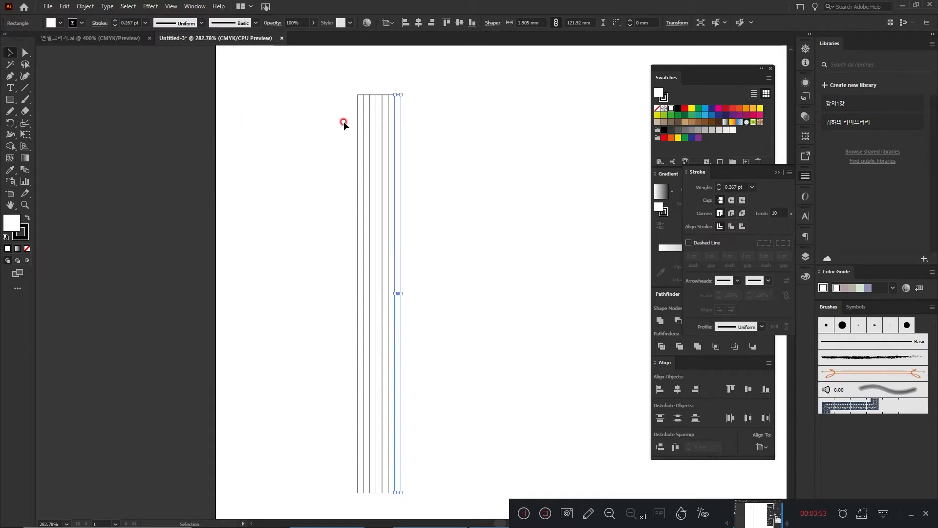
{"action": "mouse_move", "coordinate": [408, 109]}
{"action": "left_mouse_down"}
{"action": "mouse_move", "coordinate": [361, 105]}
{"action": "mouse_move", "coordinate": [415, 108]}
{"action": "left_mouse_up"}
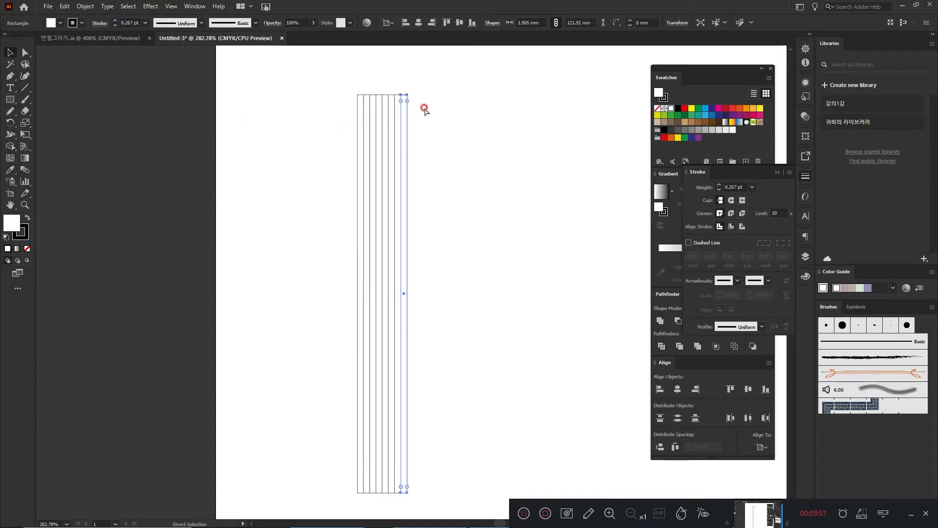
{"action": "left_click", "coordinate": [309, 166]}
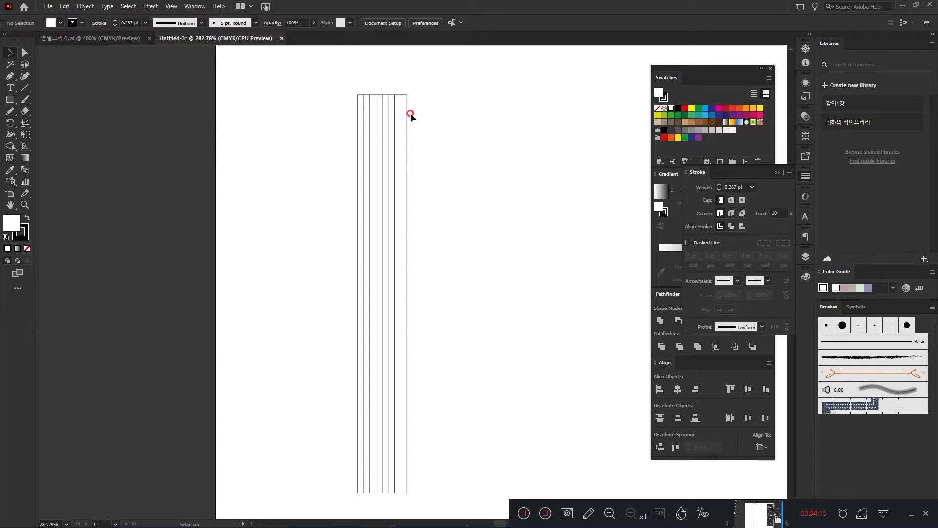
Draw a rectangle about 15.2 mm by 13.3 mm across the full width of the eight strips at their upper end
{"action": "left_click", "coordinate": [10, 99]}
{"action": "left_click_drag", "start_coordinate": [358, 94], "coordinate": [409, 138]}
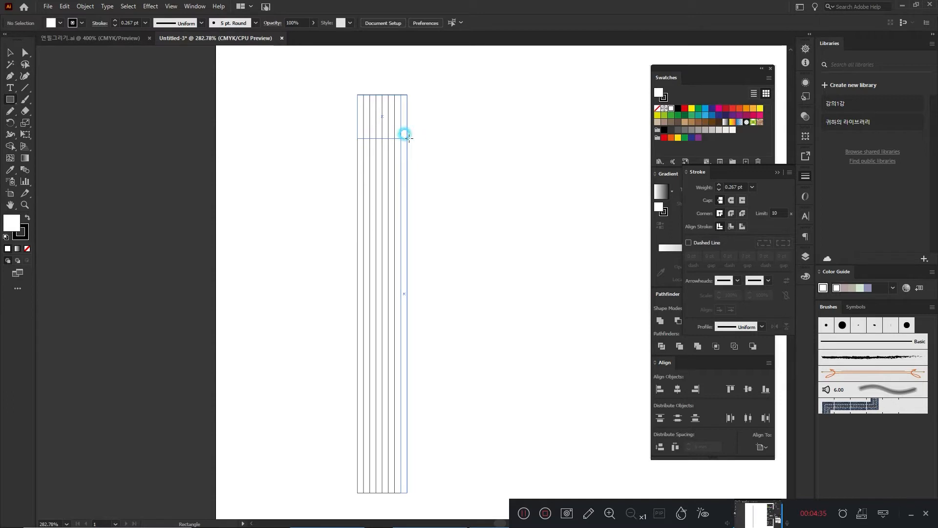
{"action": "left_click_drag", "start_coordinate": [409, 138], "coordinate": [408, 139]}
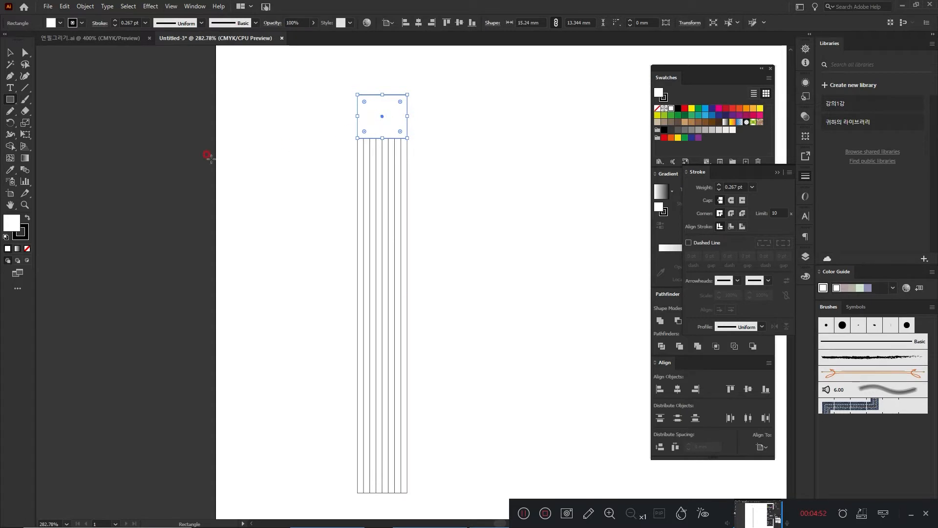
Draw a fully rounded band about 16.6 mm by 1.6 mm across the upper part of the wide rectangle, slightly overhanging both sides
{"action": "left_click", "coordinate": [24, 206]}
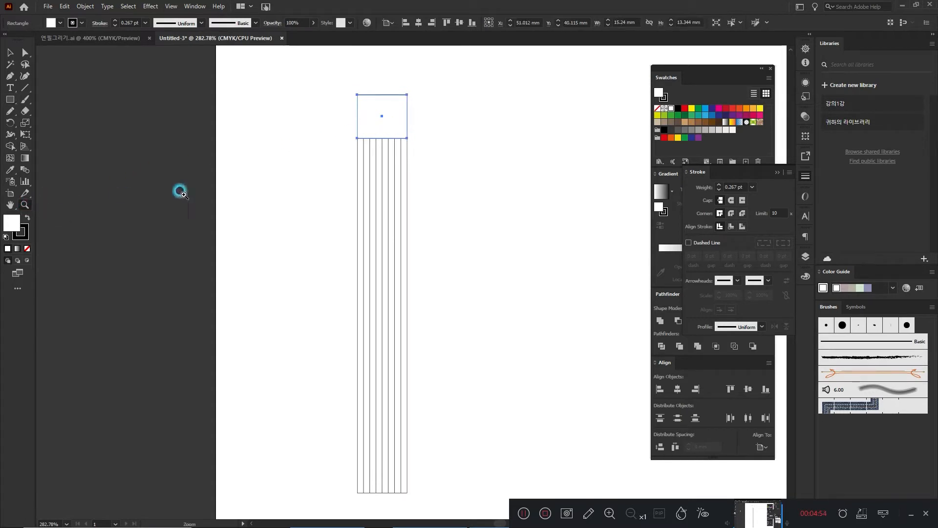
{"action": "left_click_drag", "start_coordinate": [328, 78], "coordinate": [438, 166]}
{"action": "left_click", "coordinate": [10, 100]}
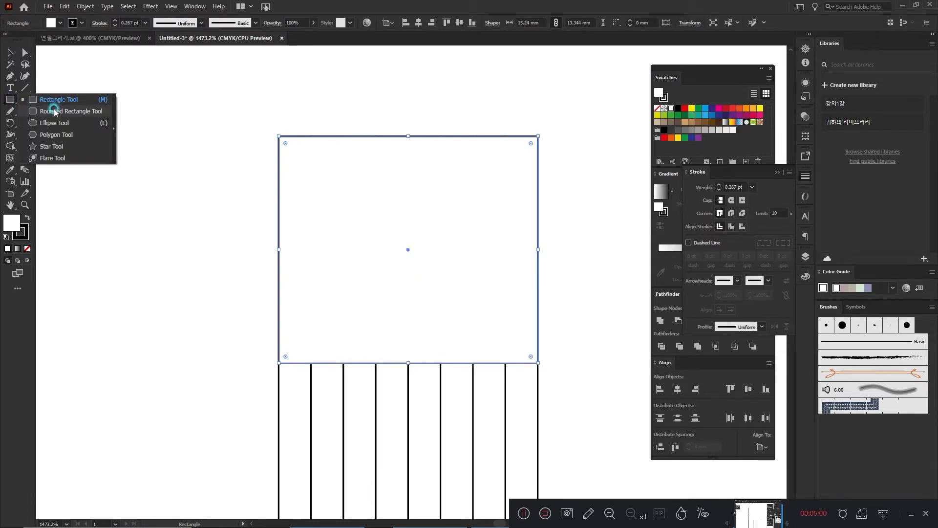
{"action": "left_click", "coordinate": [58, 111]}
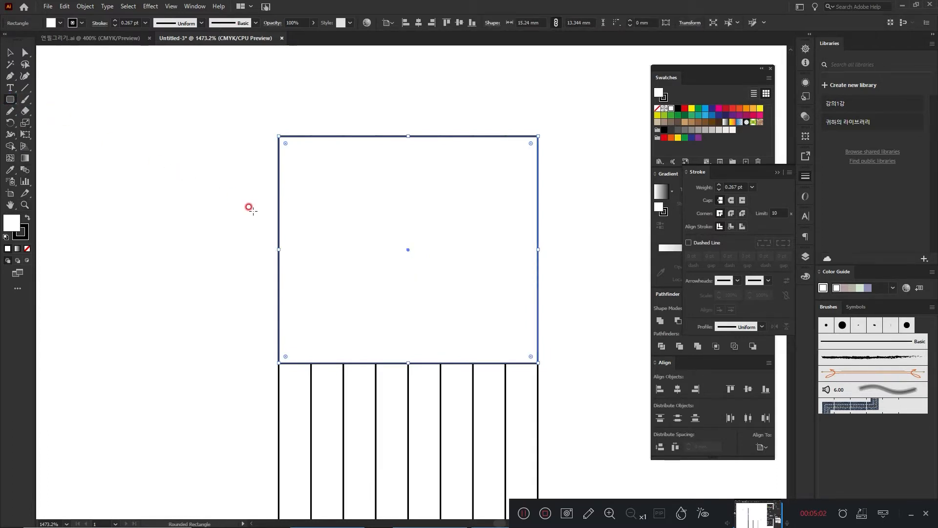
{"action": "left_click_drag", "start_coordinate": [269, 173], "coordinate": [547, 198]}
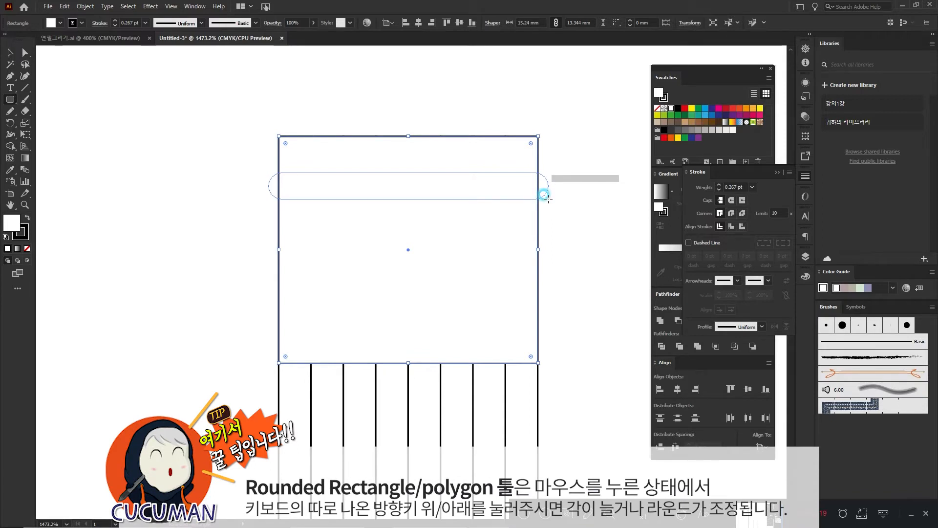
{"action": "key", "text": "Down"}
{"action": "key", "text": "Up"}
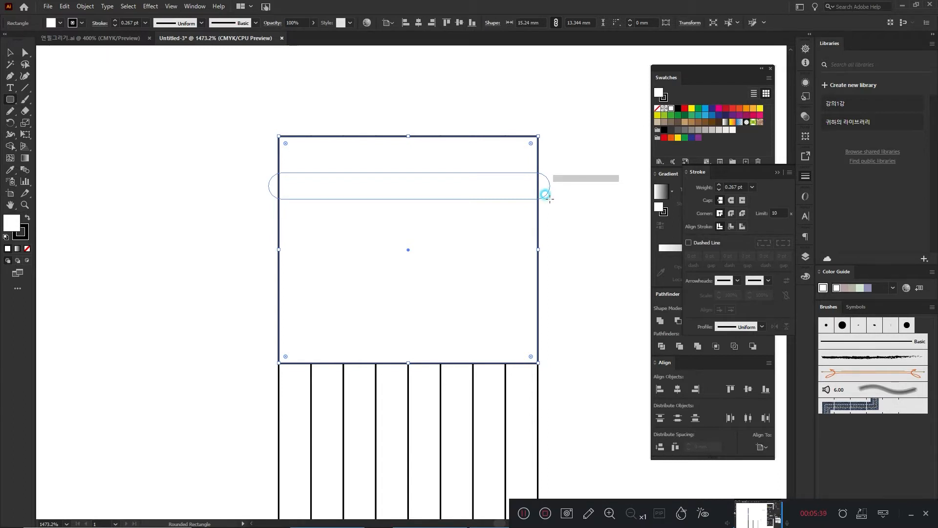
{"action": "key", "text": "Right"}
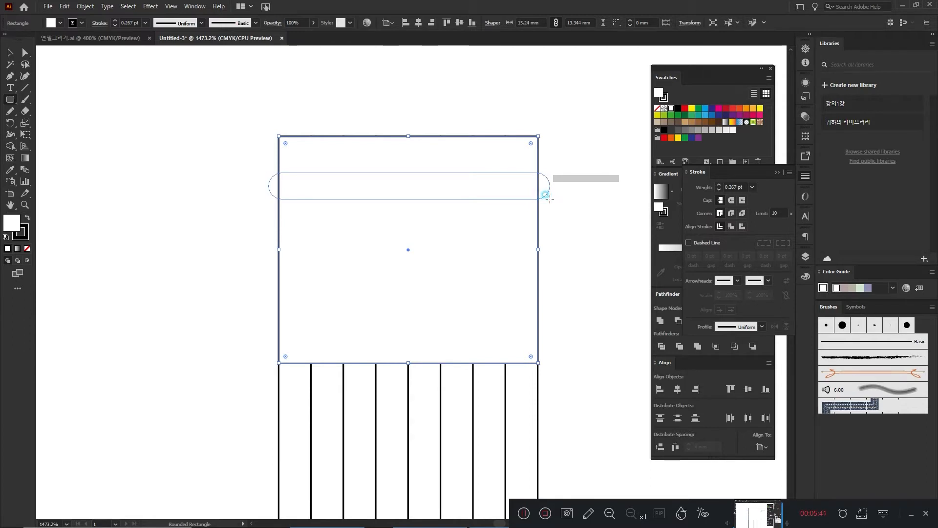
{"action": "left_click_drag", "start_coordinate": [548, 196], "coordinate": [546, 195]}
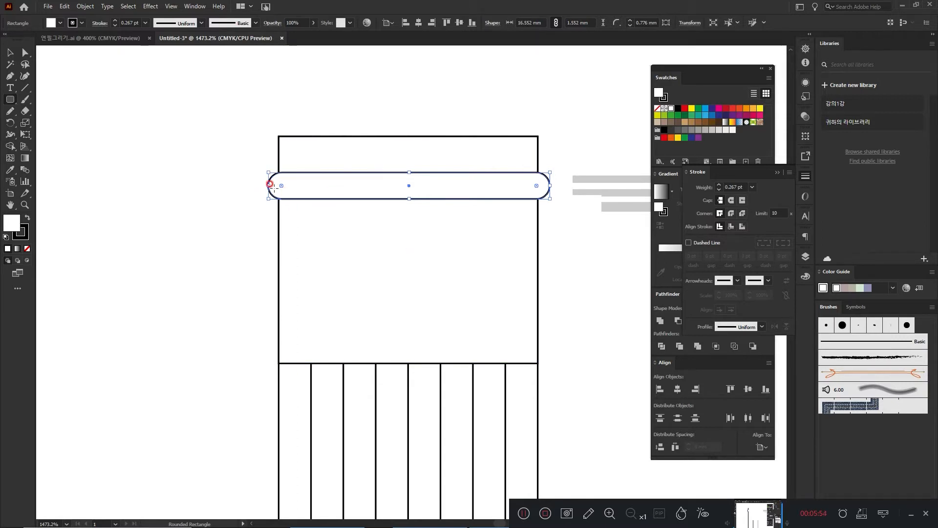
Copy the rounded band straight down and repeat the copy with Transform Again to make three evenly spaced bands, then deselect
{"action": "left_click", "coordinate": [7, 54]}
{"action": "left_click", "coordinate": [166, 194]}
{"action": "left_click", "coordinate": [324, 192]}
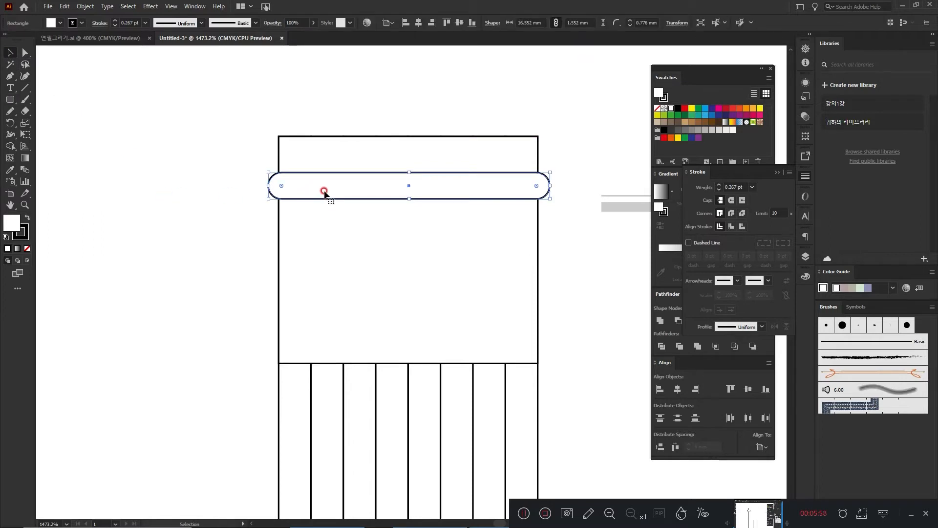
{"action": "left_click_drag", "start_coordinate": [325, 193], "coordinate": [329, 260]}
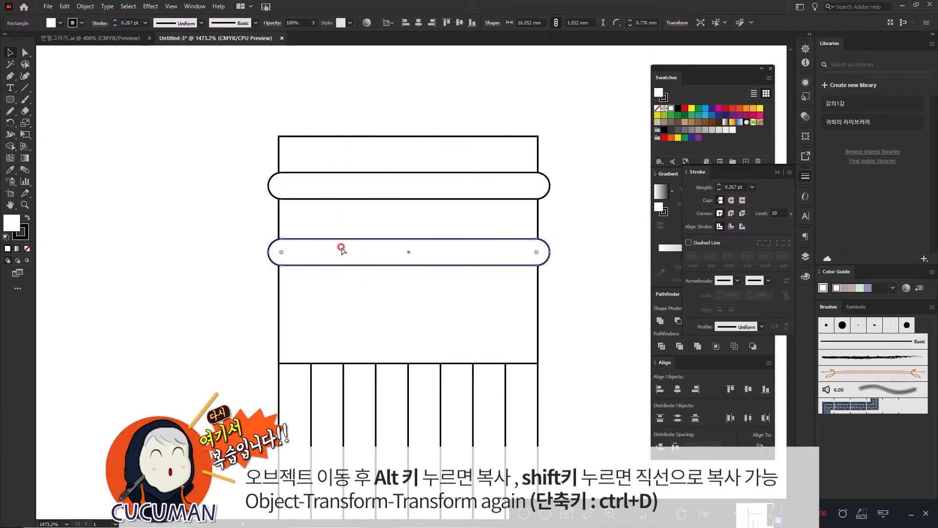
{"action": "key", "text": "ctrl+d"}
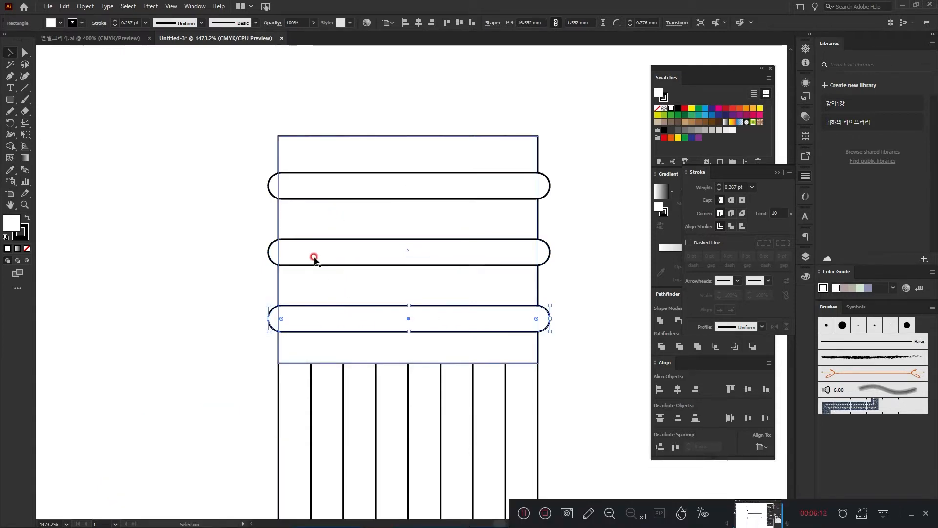
{"action": "left_click", "coordinate": [181, 214]}
Draw a rounded rectangle about 15.2 mm by 9.5 mm with corners of about 1.8 mm radius, overlapping the upper end of the banded rectangle
{"action": "left_click_drag", "start_coordinate": [234, 100], "coordinate": [188, 283]}
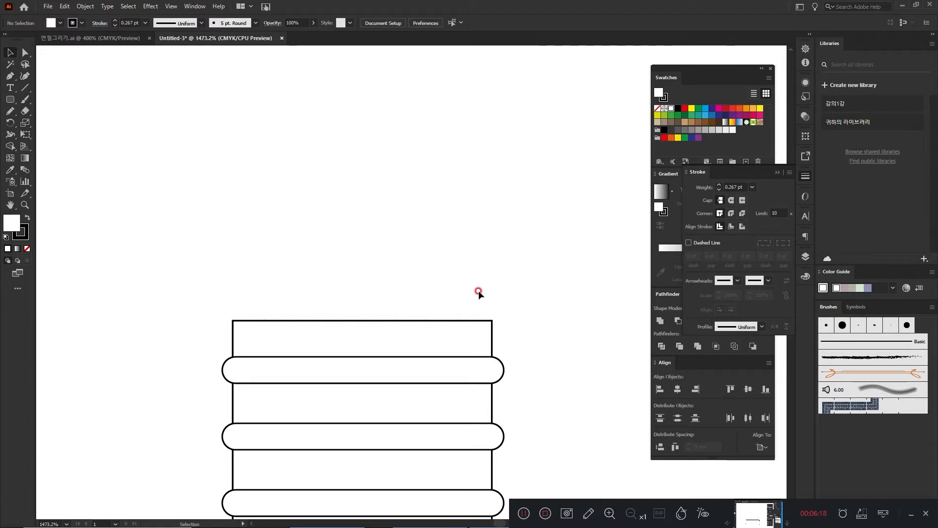
{"action": "left_click", "coordinate": [11, 100]}
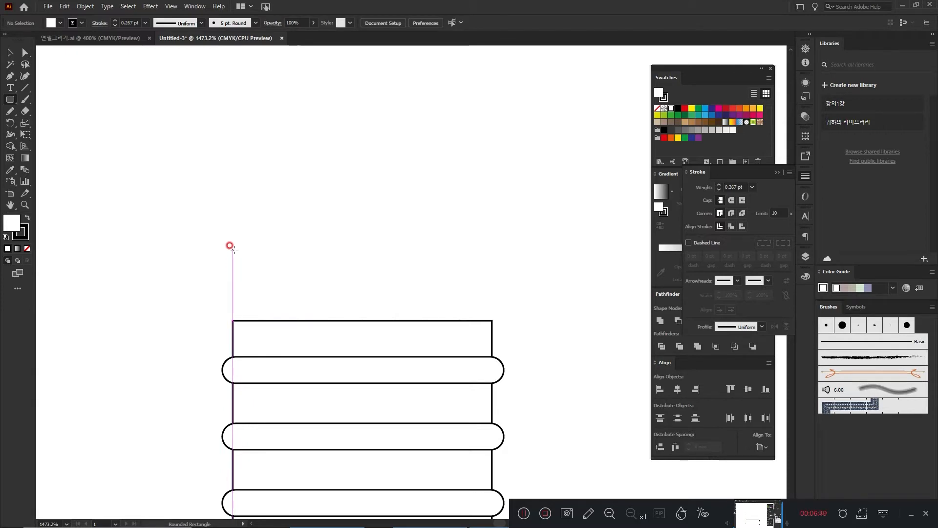
{"action": "left_click_drag", "start_coordinate": [231, 244], "coordinate": [492, 409]}
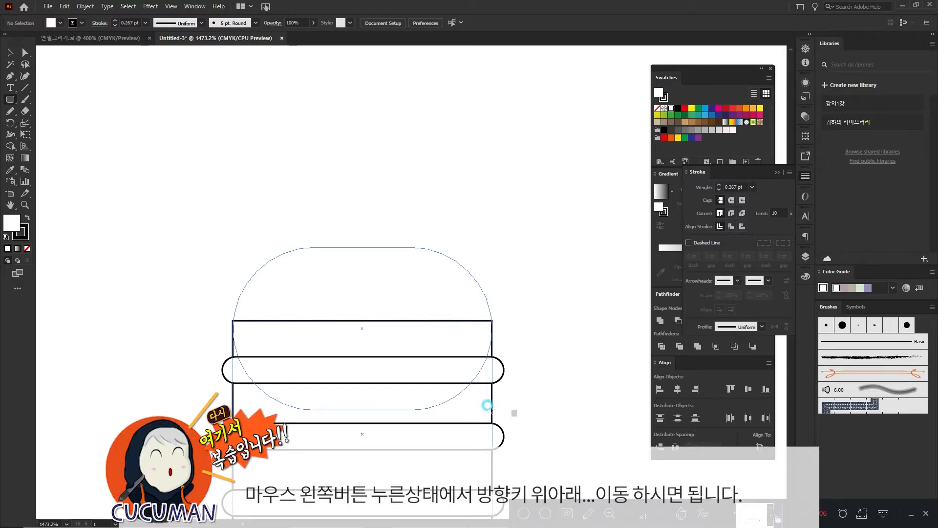
{"action": "key", "text": "Down"}
{"action": "key", "text": "Down"}
{"action": "key", "text": "Down"}
{"action": "key", "text": "Down"}
{"action": "key", "text": "Up"}
{"action": "key", "text": "Up"}
{"action": "key", "text": "Up"}
{"action": "key", "text": "Up"}
{"action": "key", "text": "Down"}
{"action": "key", "text": "Down"}
{"action": "key", "text": "Down"}
{"action": "key", "text": "Down"}
{"action": "key", "text": "Down"}
{"action": "key", "text": "Down"}
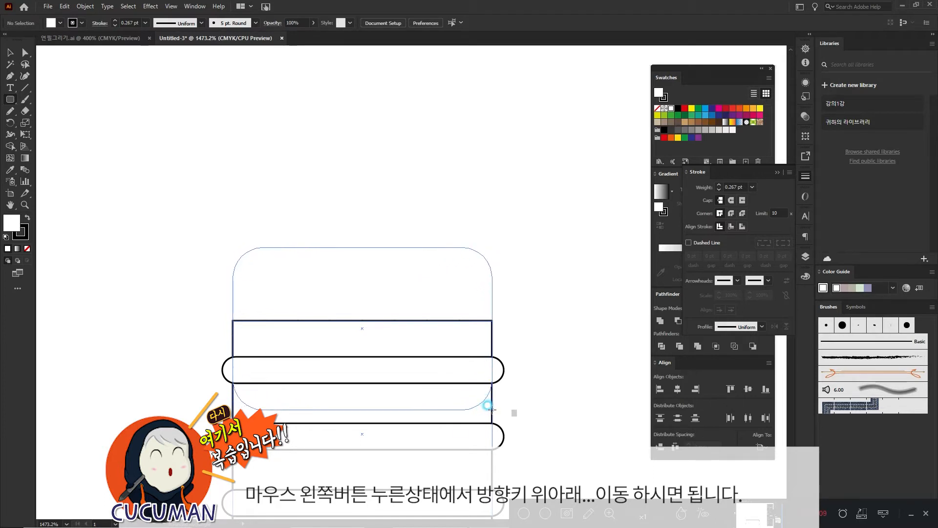
{"action": "left_click_drag", "start_coordinate": [492, 409], "coordinate": [492, 409]}
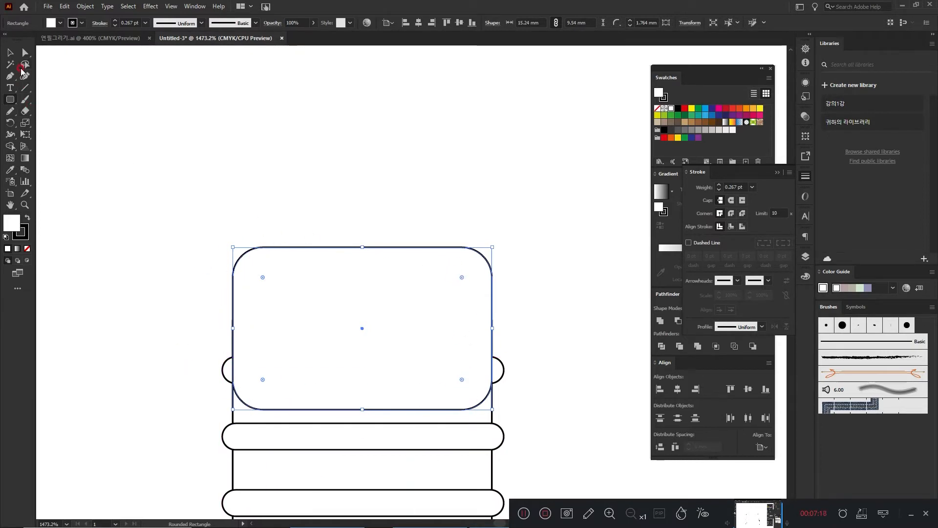
Send the large rounded rectangle to the back, behind the banded section, and deselect it
{"action": "left_click", "coordinate": [10, 54]}
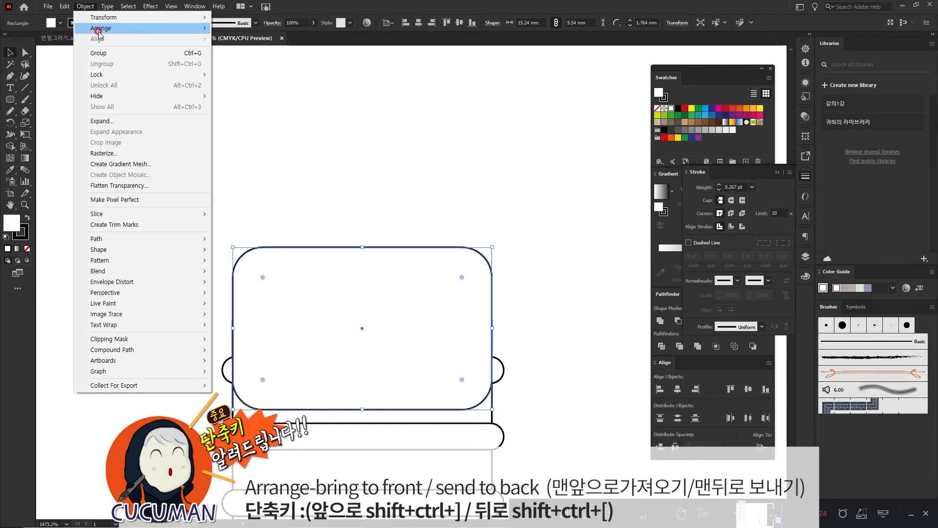
{"action": "mouse_move", "coordinate": [103, 28]}
{"action": "left_click", "coordinate": [240, 29]}
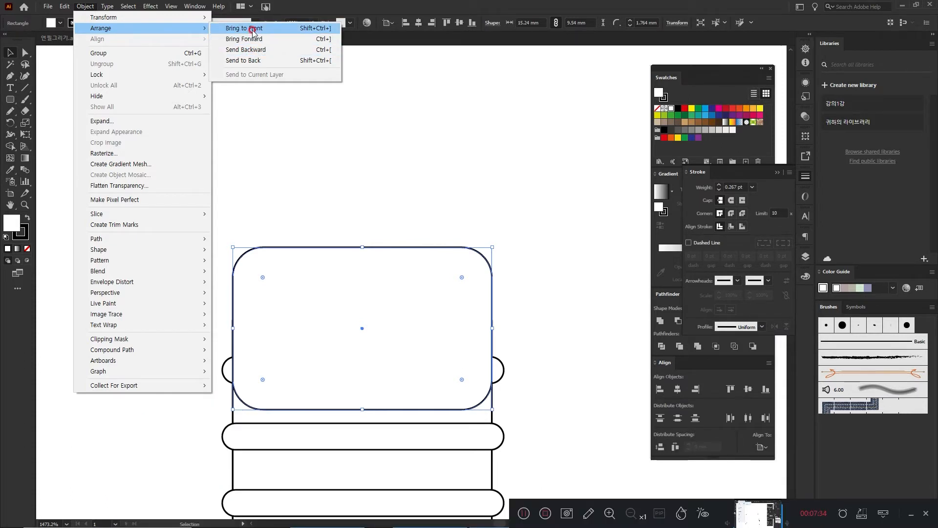
{"action": "left_click", "coordinate": [254, 62]}
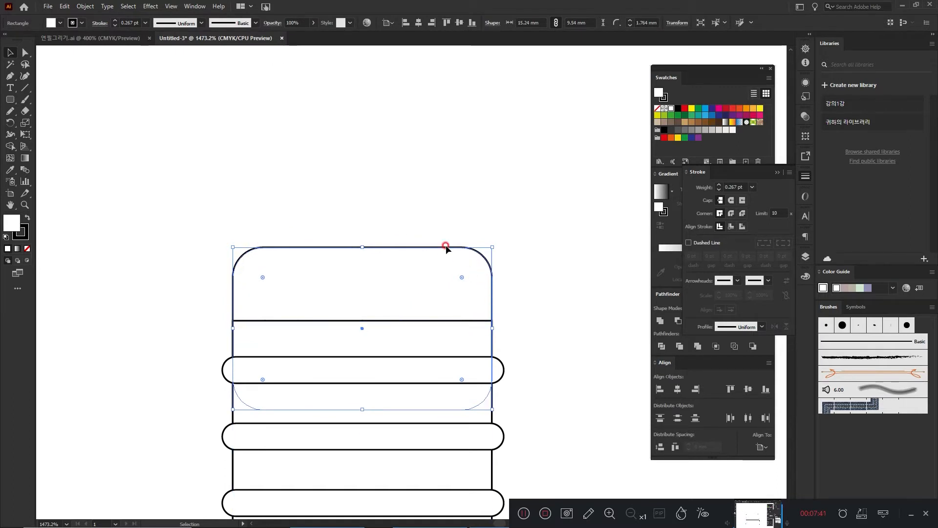
{"action": "left_click", "coordinate": [383, 189]}
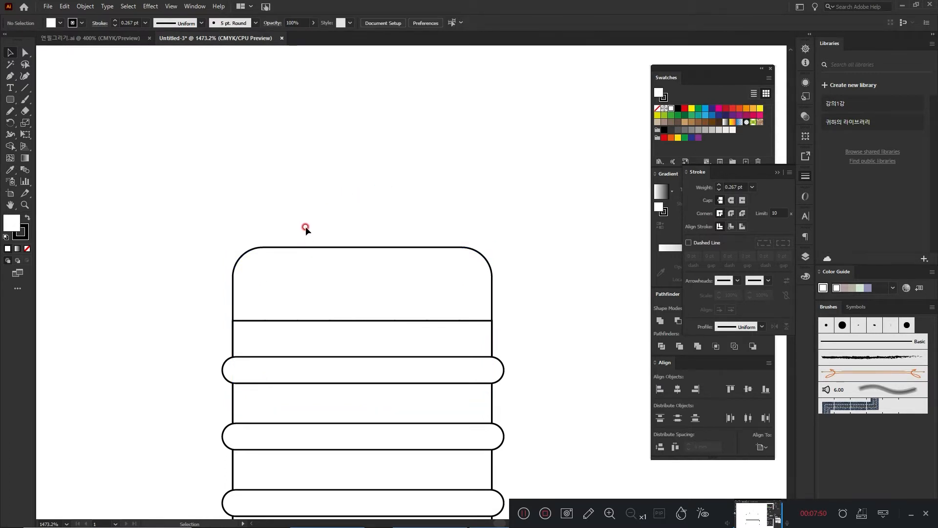
Draw a three-sided polygon about 9.8 mm wide and 8.5 mm high with a level base, beside the lower end of the strips
{"action": "key", "text": "space"}
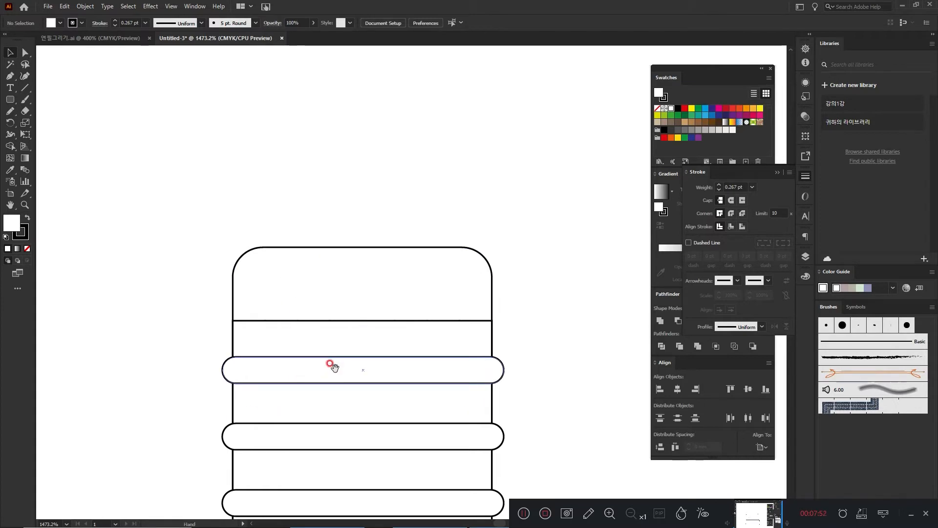
{"action": "left_click_drag", "start_coordinate": [352, 435], "coordinate": [299, 356]}
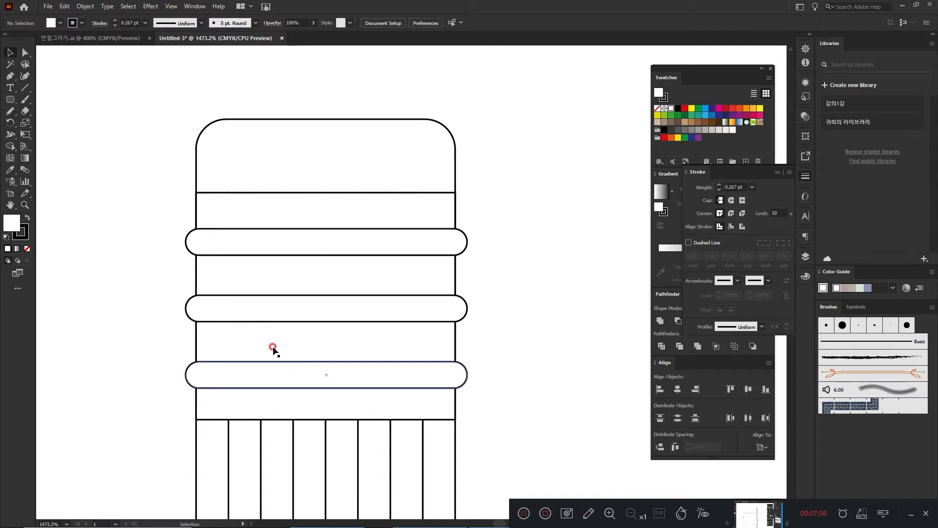
{"action": "key", "text": "space"}
{"action": "left_click_drag", "start_coordinate": [322, 401], "coordinate": [341, 162]}
{"action": "key", "text": "ctrl+minus"}
{"action": "key", "text": "ctrl+minus"}
{"action": "key", "text": "ctrl+minus"}
{"action": "key", "text": "ctrl+minus"}
{"action": "key", "text": "ctrl+minus"}
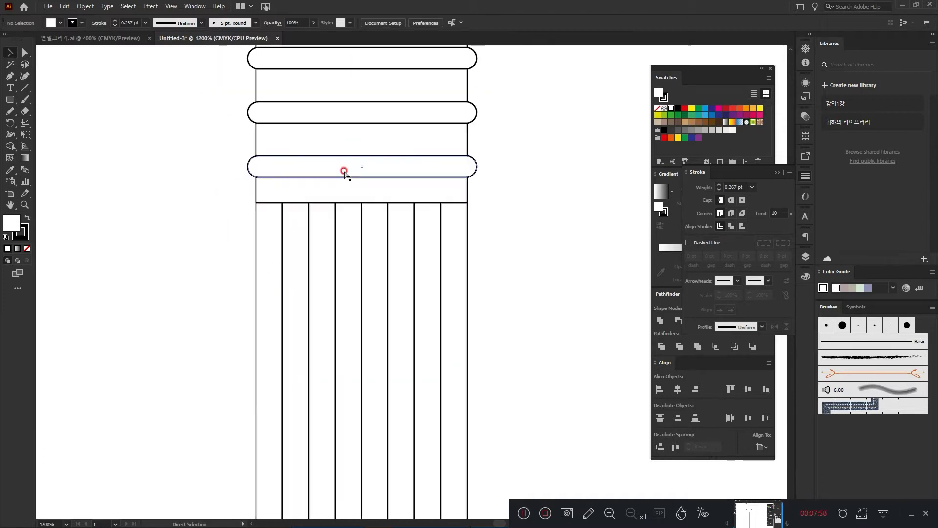
{"action": "key", "text": "space"}
{"action": "left_click_drag", "start_coordinate": [361, 349], "coordinate": [352, 95]}
{"action": "left_click_drag", "start_coordinate": [351, 306], "coordinate": [319, 239]}
{"action": "key", "text": "z"}
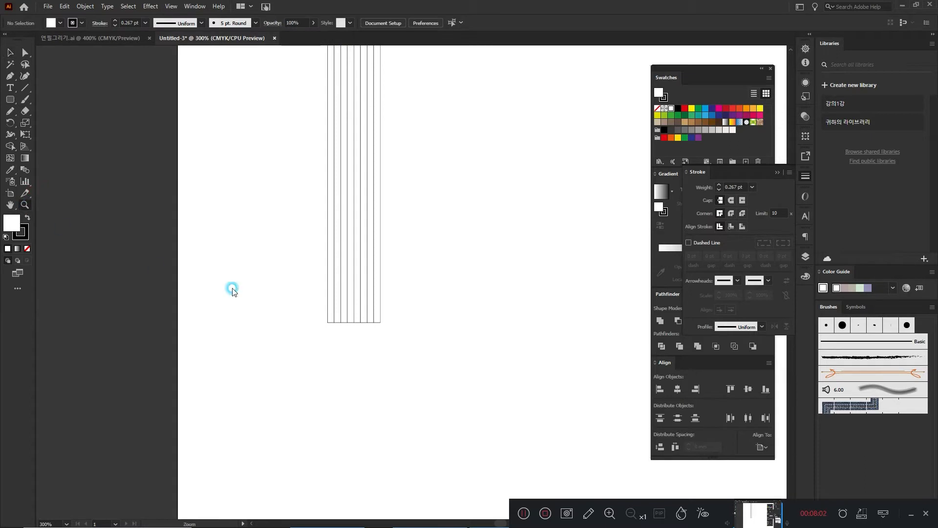
{"action": "left_click_drag", "start_coordinate": [254, 263], "coordinate": [462, 399]}
{"action": "left_click", "coordinate": [10, 98]}
{"action": "left_click", "coordinate": [10, 99]}
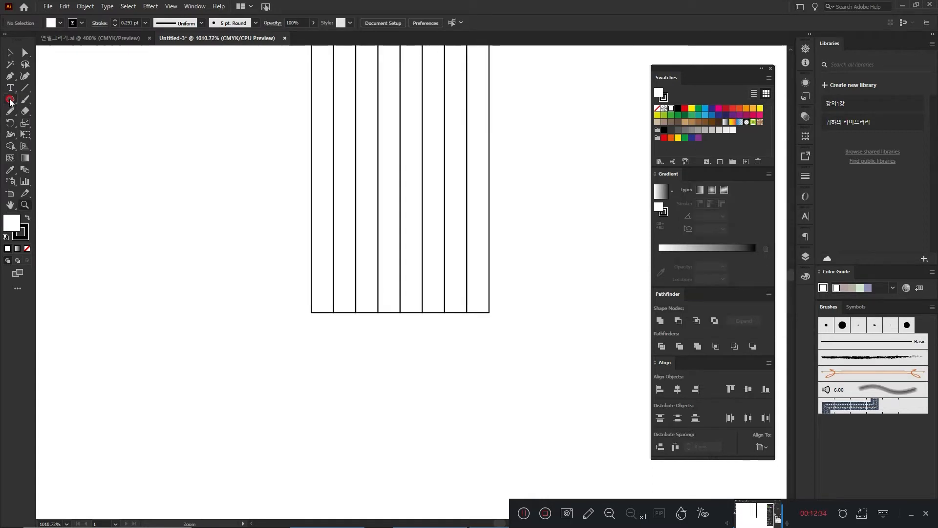
{"action": "left_click", "coordinate": [220, 256]}
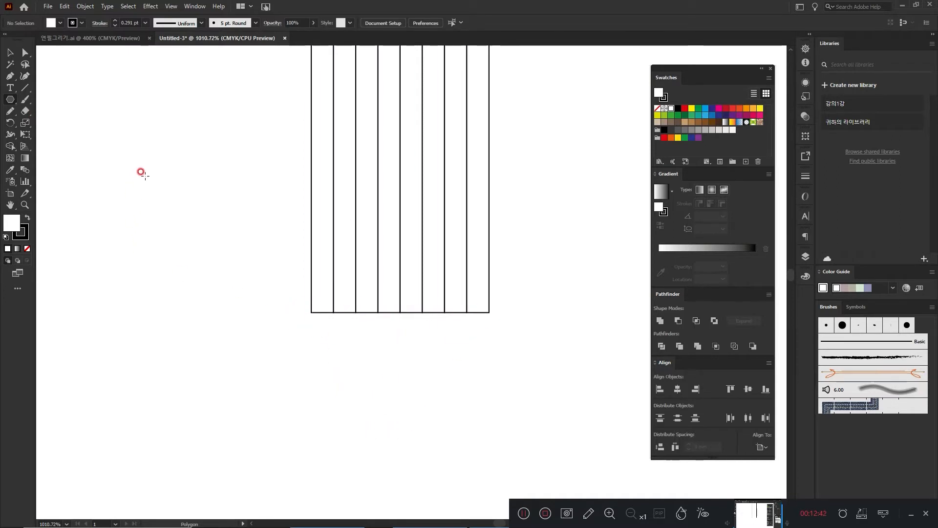
{"action": "left_click_drag", "start_coordinate": [120, 154], "coordinate": [182, 192]}
{"action": "key", "text": "Up"}
{"action": "key", "text": "Up"}
{"action": "key", "text": "Up"}
{"action": "key", "text": "Up"}
{"action": "key", "text": "Up"}
{"action": "key", "text": "Up"}
{"action": "key", "text": "Up"}
{"action": "key", "text": "Up"}
{"action": "key", "text": "Down"}
{"action": "key", "text": "Down"}
{"action": "key", "text": "Down"}
{"action": "key", "text": "Down"}
{"action": "key", "text": "Down"}
{"action": "key", "text": "Down"}
{"action": "key", "text": "Down"}
{"action": "key", "text": "Down"}
{"action": "key", "text": "Up"}
{"action": "key", "text": "Down"}
{"action": "key", "text": "Up"}
{"action": "key", "text": "Up"}
{"action": "key", "text": "Up"}
{"action": "key", "text": "Up"}
{"action": "key", "text": "Up"}
{"action": "key", "text": "Down"}
{"action": "key", "text": "Down"}
{"action": "key", "text": "Down"}
{"action": "key", "text": "Down"}
{"action": "key", "text": "Down"}
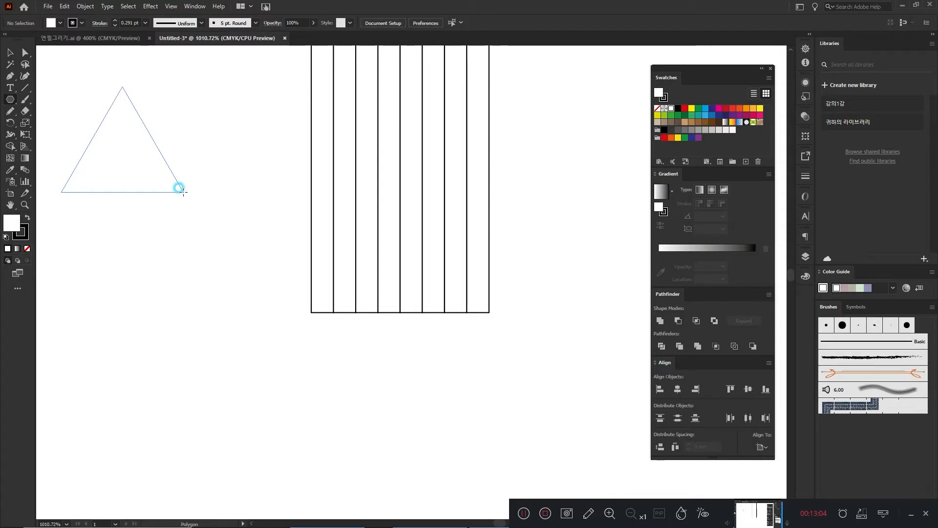
{"action": "mouse_move", "coordinate": [184, 192]}
{"action": "left_mouse_down"}
{"action": "mouse_move", "coordinate": [178, 201]}
{"action": "mouse_move", "coordinate": [189, 188]}
{"action": "mouse_move", "coordinate": [180, 185]}
{"action": "mouse_move", "coordinate": [186, 192]}
{"action": "left_mouse_up"}
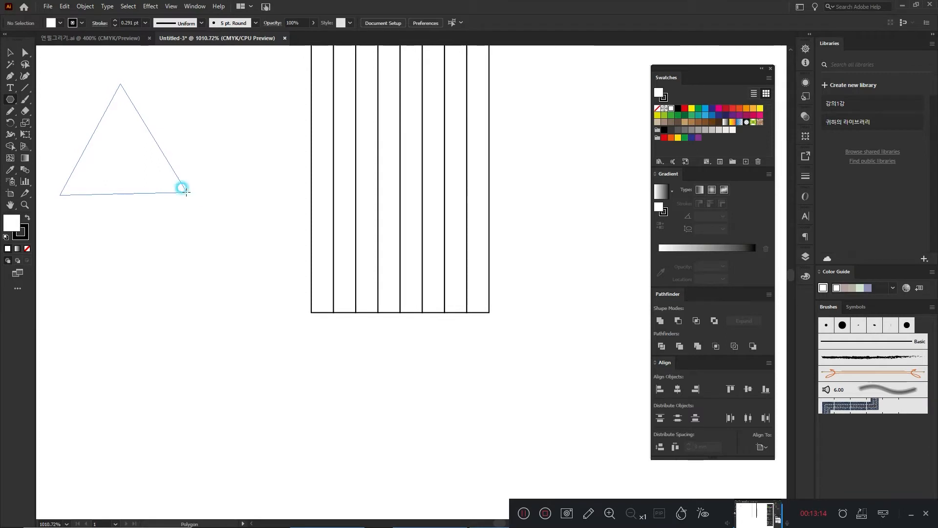
{"action": "mouse_move", "coordinate": [187, 191]}
{"action": "left_mouse_down"}
{"action": "mouse_move", "coordinate": [180, 186]}
{"action": "mouse_move", "coordinate": [224, 247]}
{"action": "mouse_move", "coordinate": [168, 181]}
{"action": "mouse_move", "coordinate": [189, 195]}
{"action": "mouse_move", "coordinate": [180, 190]}
{"action": "left_mouse_up"}
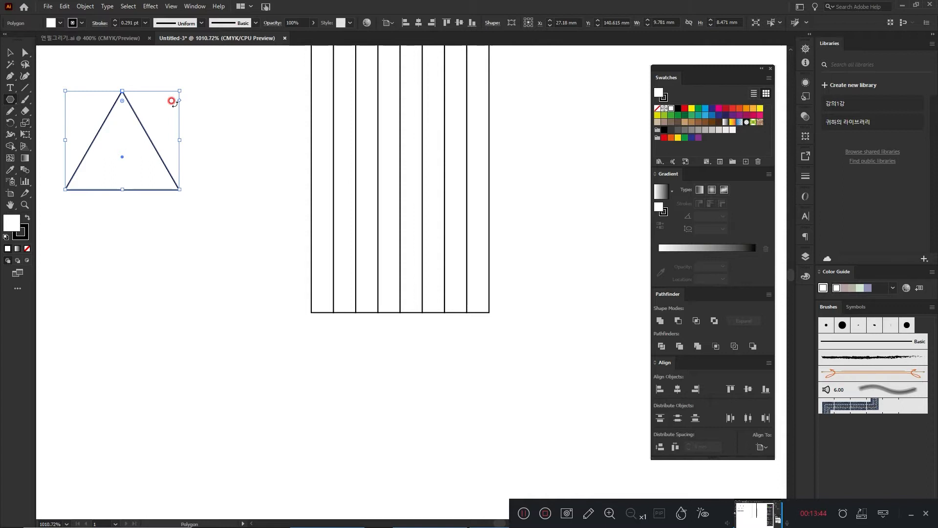
Hide the bounding box of the selected triangle and show it again
{"action": "left_click", "coordinate": [171, 6]}
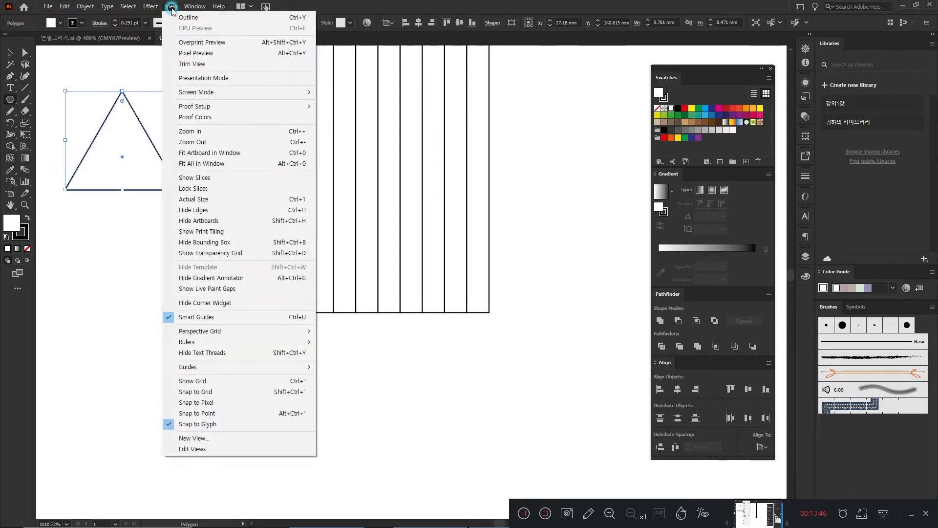
{"action": "left_click", "coordinate": [221, 243]}
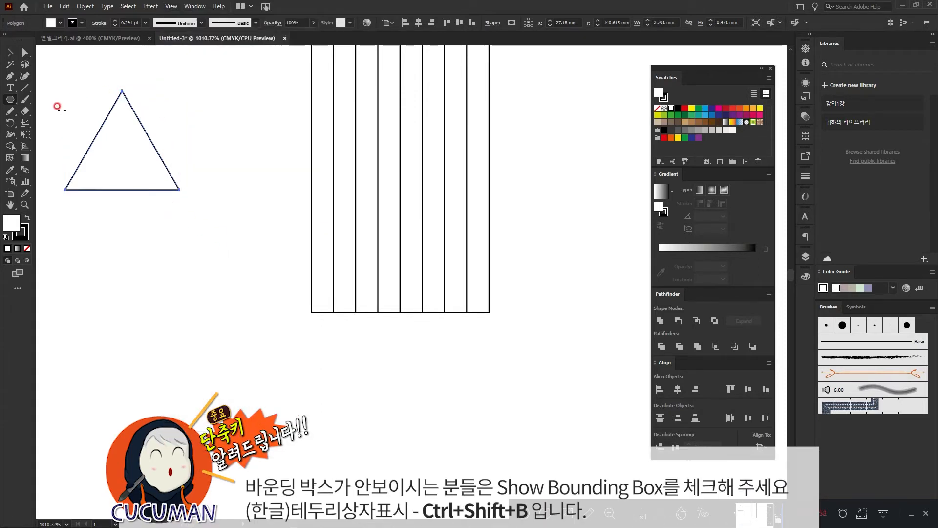
{"action": "left_click", "coordinate": [172, 6]}
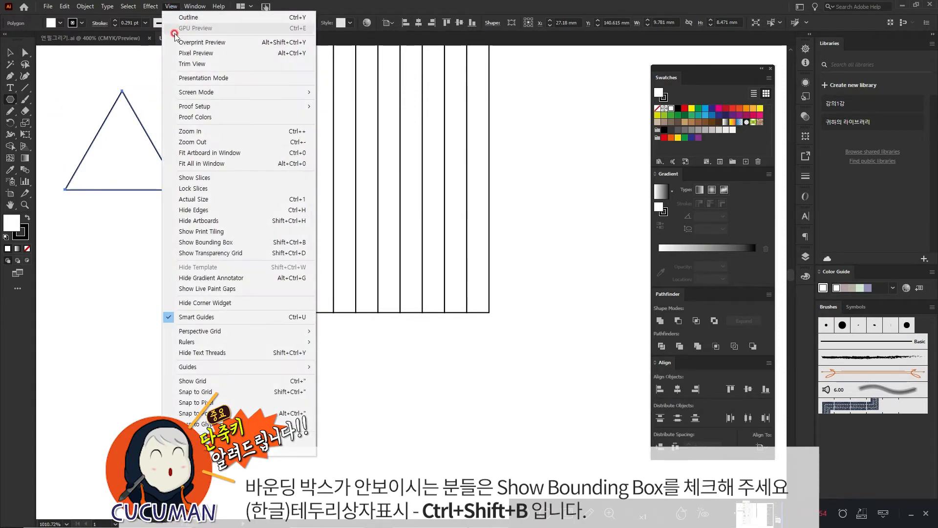
{"action": "left_click", "coordinate": [213, 243]}
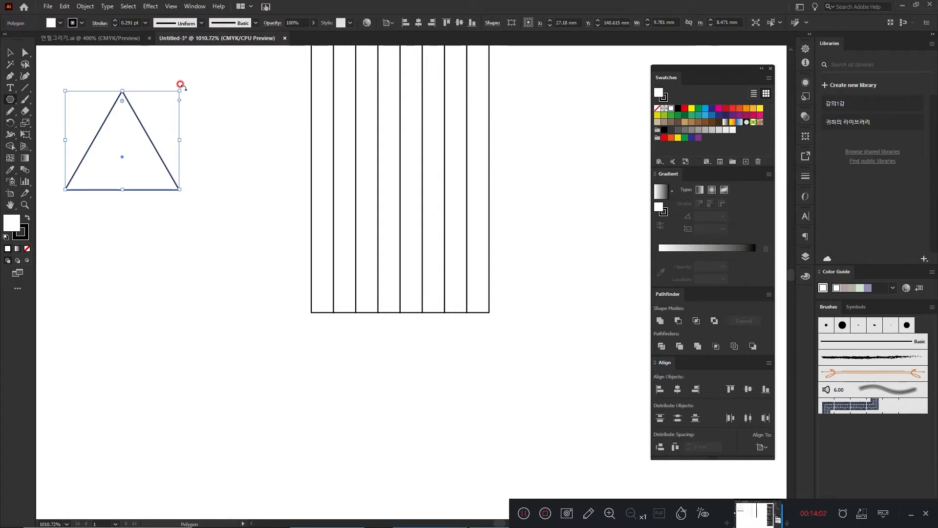
Rotate the triangle by exactly 180° so that it points downwards
{"action": "left_click_drag", "start_coordinate": [180, 84], "coordinate": [63, 210]}
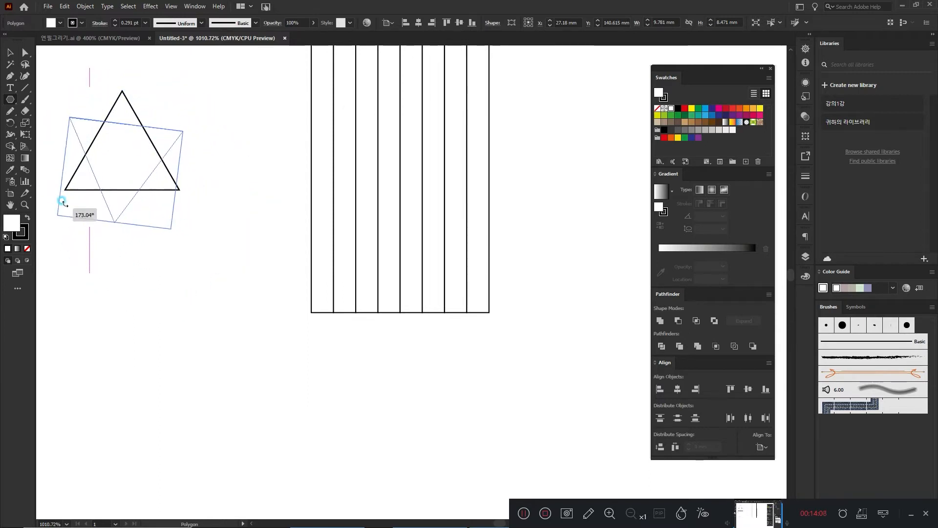
{"action": "left_click_drag", "start_coordinate": [198, 150], "coordinate": [88, 233]}
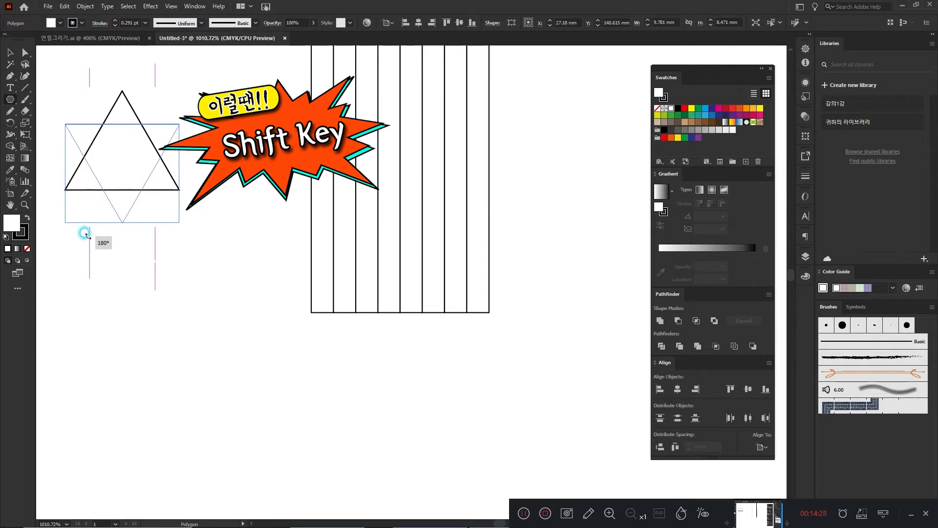
{"action": "left_click_drag", "start_coordinate": [84, 233], "coordinate": [85, 231]}
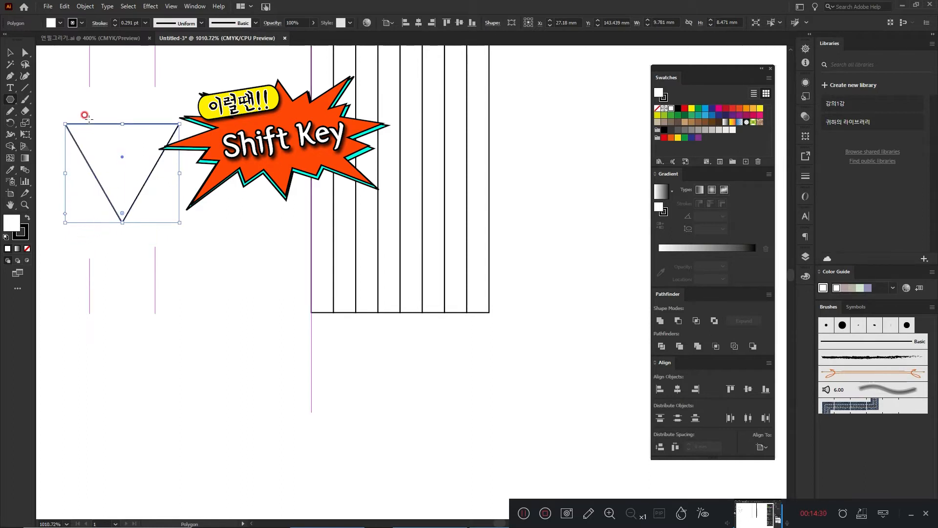
Move the inverted triangle so its upper corner snaps to the lower outer corner of the first strip
{"action": "key", "text": "v"}
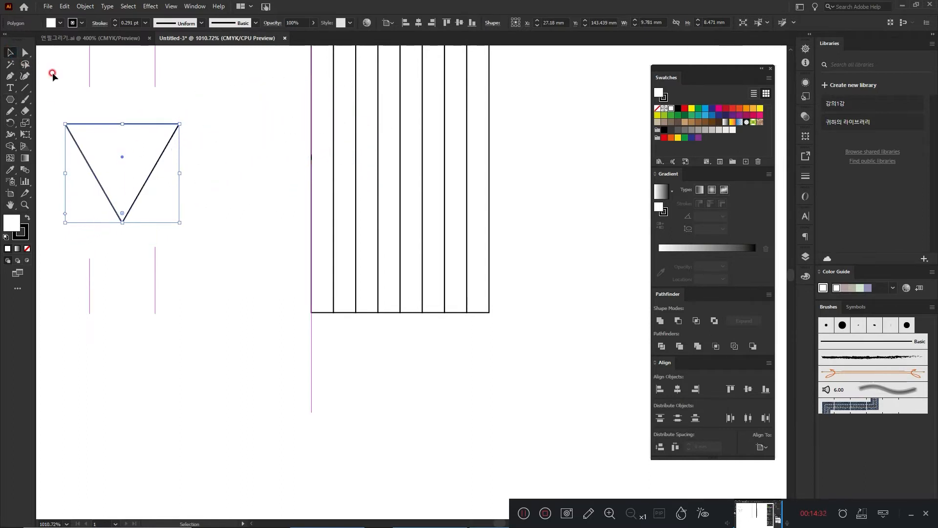
{"action": "left_click", "coordinate": [172, 107]}
{"action": "left_click_drag", "start_coordinate": [147, 121], "coordinate": [393, 313]}
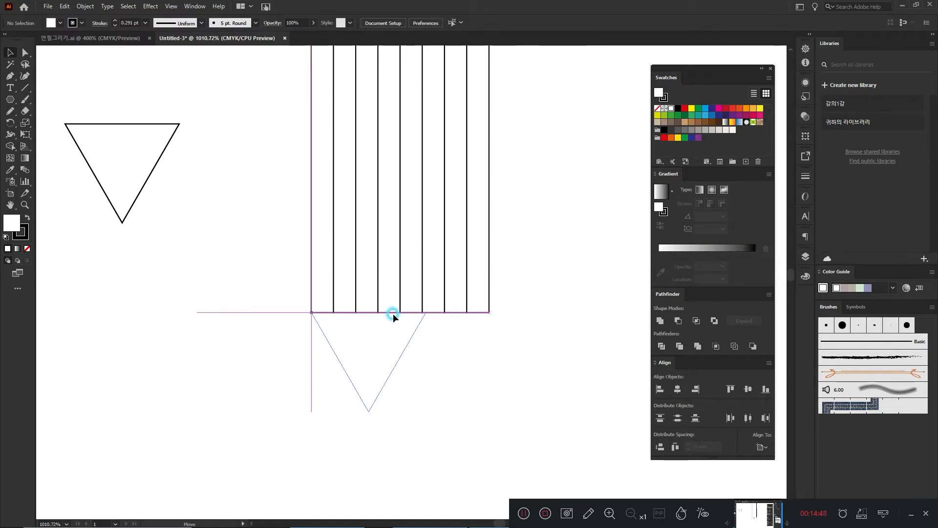
{"action": "left_click_drag", "start_coordinate": [393, 313], "coordinate": [393, 313]}
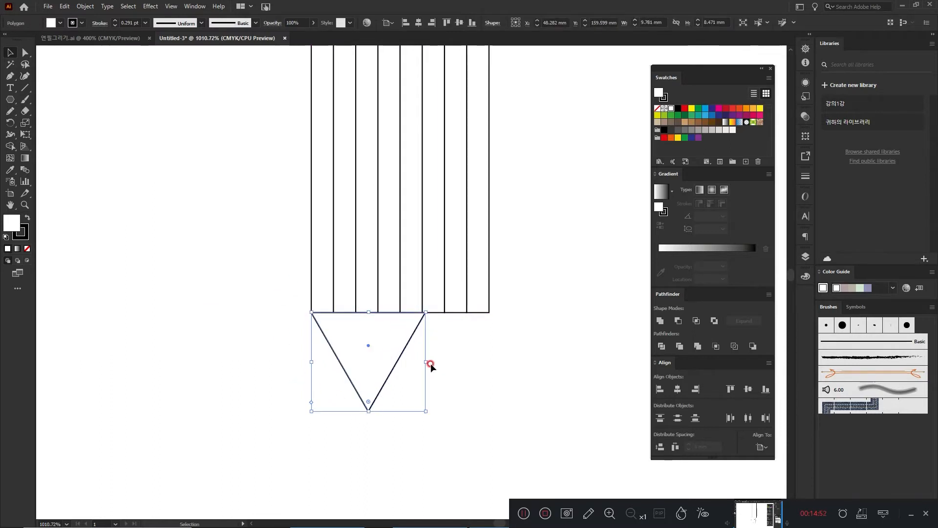
Stretch the triangle horizontally to 15.24 mm so it spans the full width of the strips, and deselect it
{"action": "left_click_drag", "start_coordinate": [426, 362], "coordinate": [492, 359]}
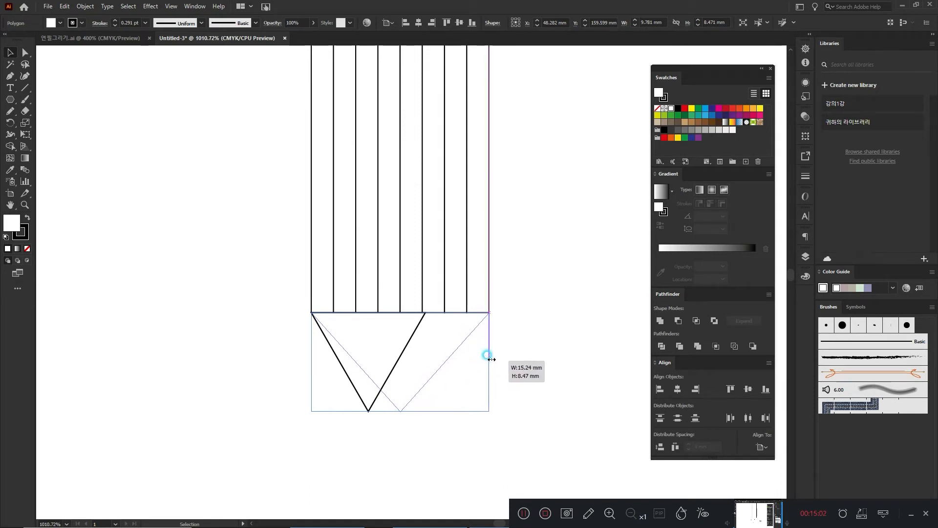
{"action": "left_click_drag", "start_coordinate": [491, 359], "coordinate": [486, 353]}
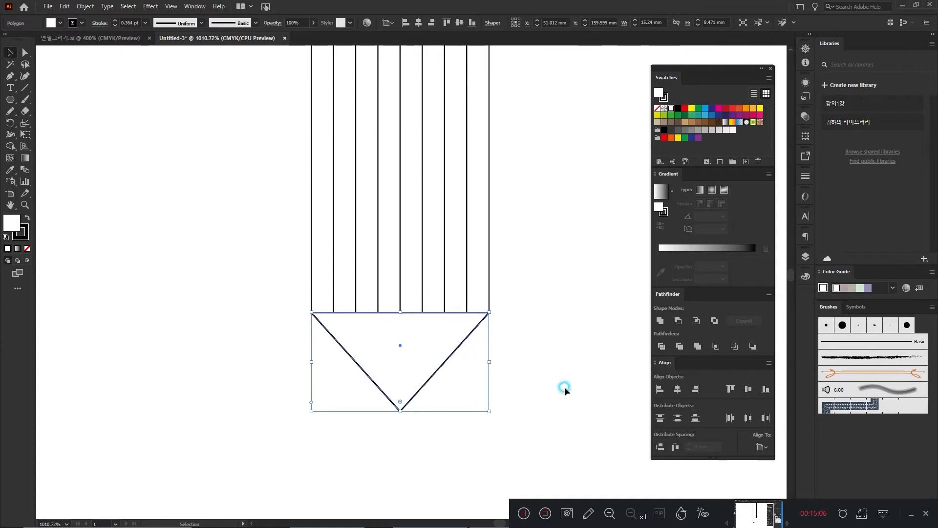
{"action": "left_click", "coordinate": [555, 368]}
Lengthen the triangular tip downwards to a height of about 12.9 mm, keeping its upper edge against the strips, and deselect it
{"action": "key", "text": "a"}
{"action": "key", "text": "ctrl+minus"}
{"action": "key", "text": "ctrl+minus"}
{"action": "key", "text": "ctrl+minus"}
{"action": "key", "text": "ctrl+minus"}
{"action": "key", "text": "ctrl+minus"}
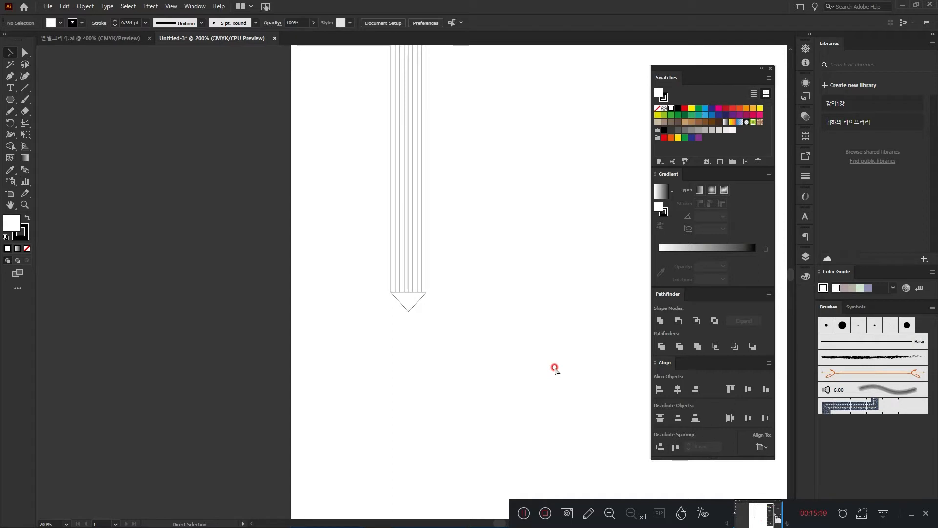
{"action": "key", "text": "ctrl+equal"}
{"action": "key", "text": "ctrl+equal"}
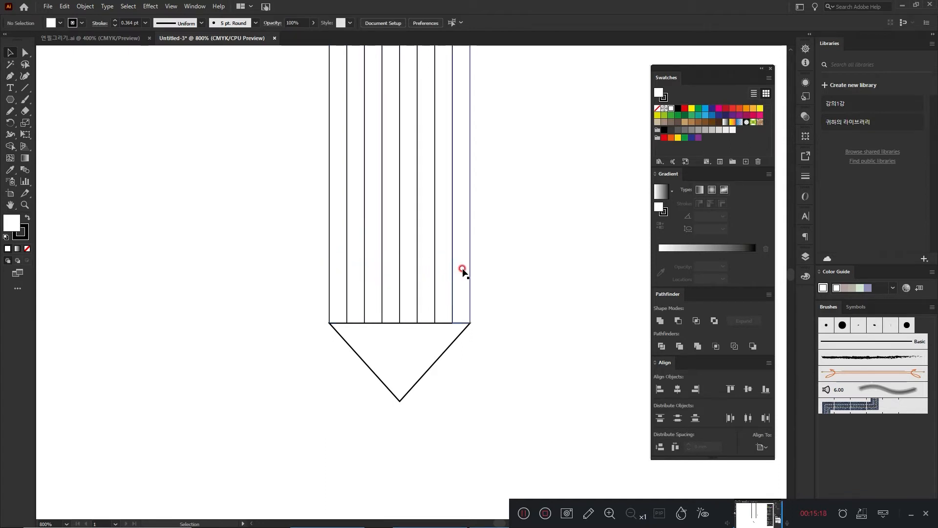
{"action": "left_click", "coordinate": [398, 347]}
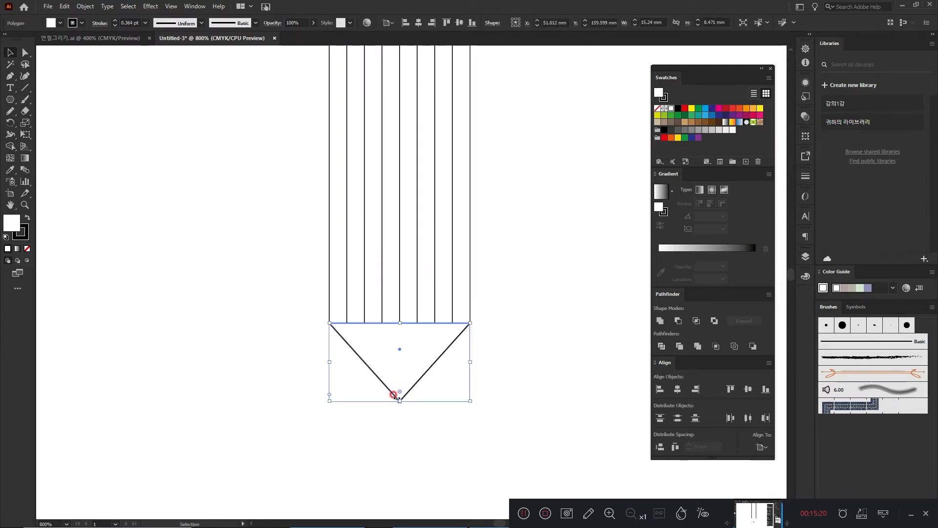
{"action": "left_click_drag", "start_coordinate": [399, 401], "coordinate": [396, 443]}
{"action": "key", "text": "ctrl+z"}
{"action": "left_click_drag", "start_coordinate": [401, 401], "coordinate": [400, 442]}
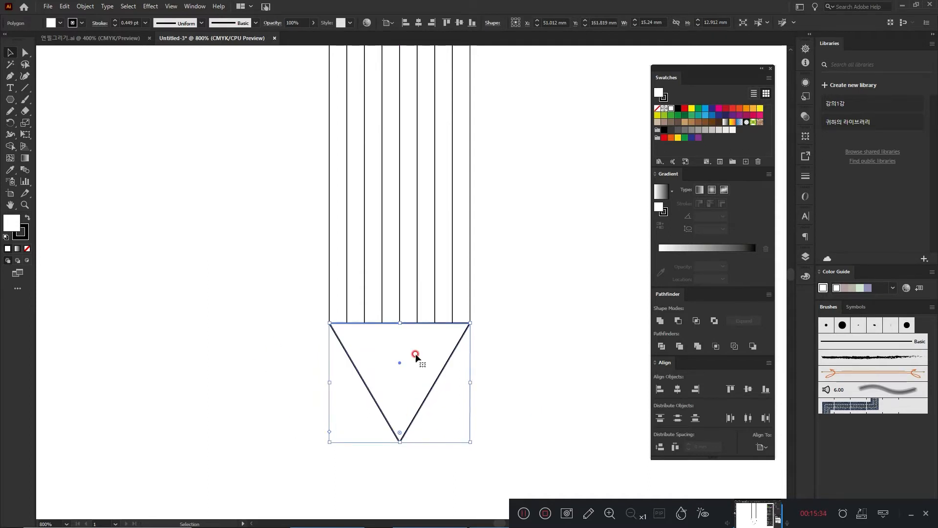
{"action": "left_click", "coordinate": [523, 348]}
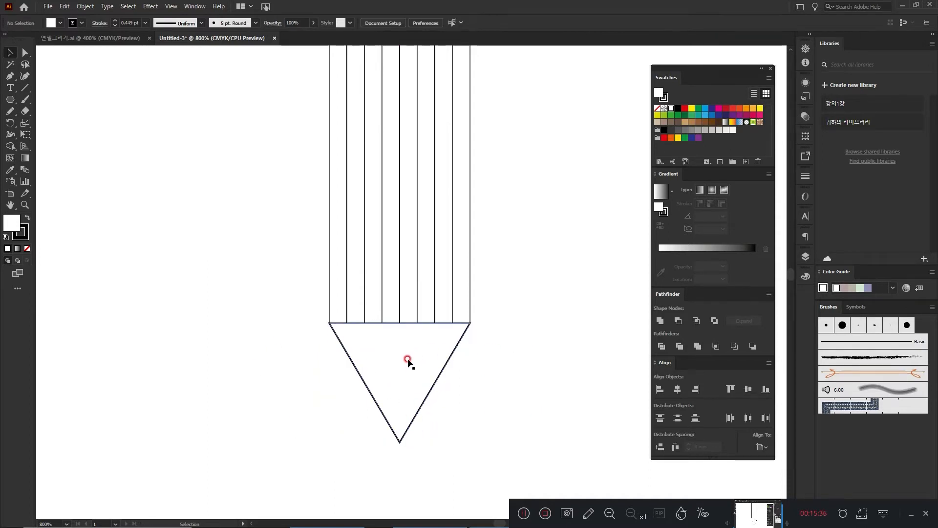
Draw a freehand wavy line about 19.3 mm wide across the upper part of the triangle with the Pencil tool
{"action": "key", "text": "shift+n"}
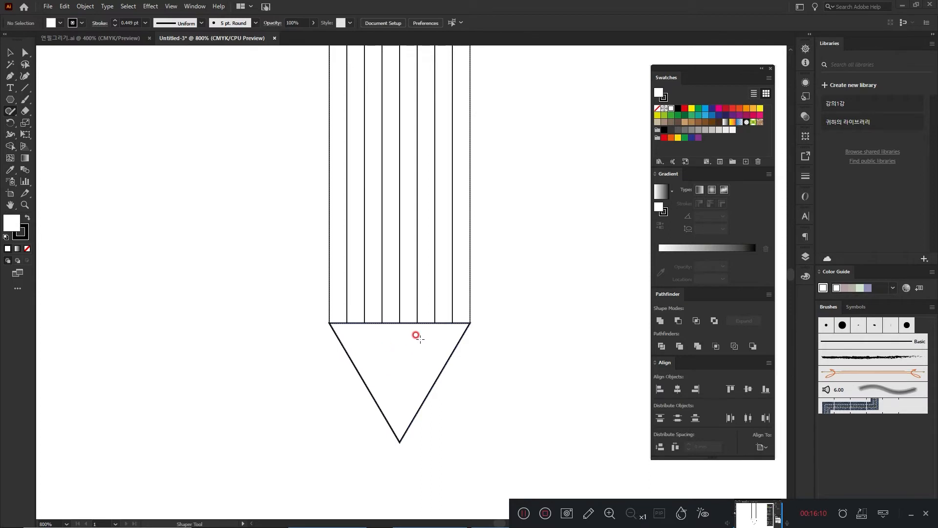
{"action": "left_click", "coordinate": [9, 112]}
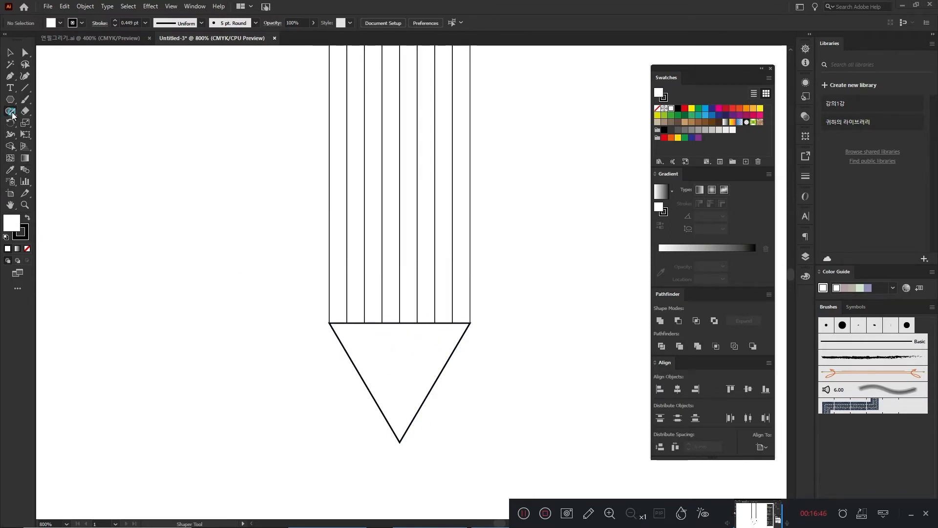
{"action": "left_click", "coordinate": [9, 113]}
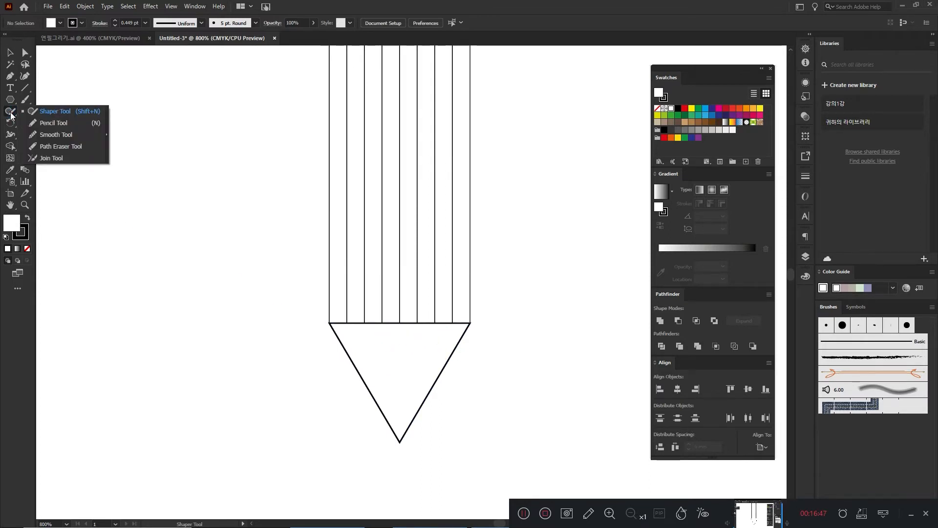
{"action": "left_click", "coordinate": [42, 123]}
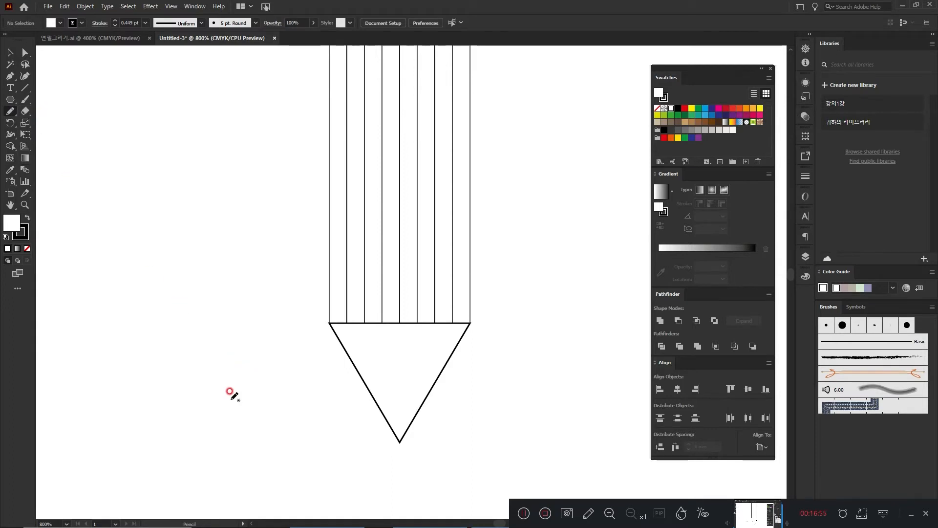
{"action": "mouse_move", "coordinate": [321, 355]}
{"action": "left_mouse_down"}
{"action": "mouse_move", "coordinate": [345, 335]}
{"action": "mouse_move", "coordinate": [377, 351]}
{"action": "mouse_move", "coordinate": [396, 334]}
{"action": "mouse_move", "coordinate": [411, 352]}
{"action": "mouse_move", "coordinate": [438, 337]}
{"action": "mouse_move", "coordinate": [443, 352]}
{"action": "mouse_move", "coordinate": [461, 330]}
{"action": "mouse_move", "coordinate": [467, 348]}
{"action": "mouse_move", "coordinate": [499, 358]}
{"action": "left_mouse_up"}
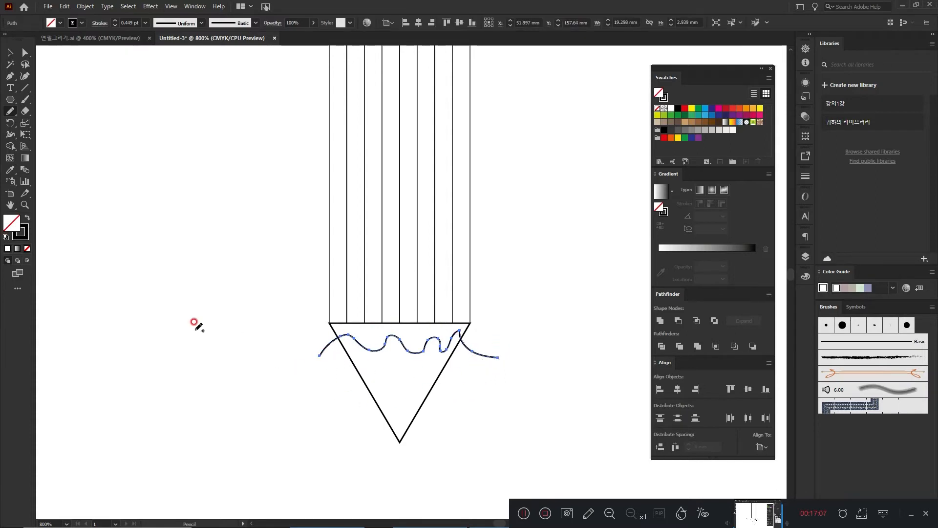
Select the triangle together with the wavy line and split them with Pathfinder Divide
{"action": "left_click", "coordinate": [11, 52]}
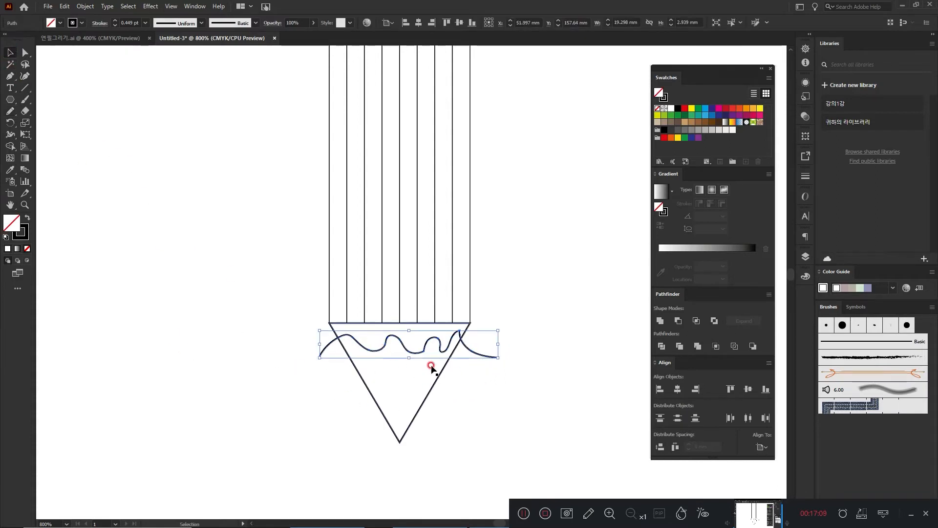
{"action": "left_click", "coordinate": [544, 392]}
{"action": "left_click_drag", "start_coordinate": [544, 392], "coordinate": [294, 332]}
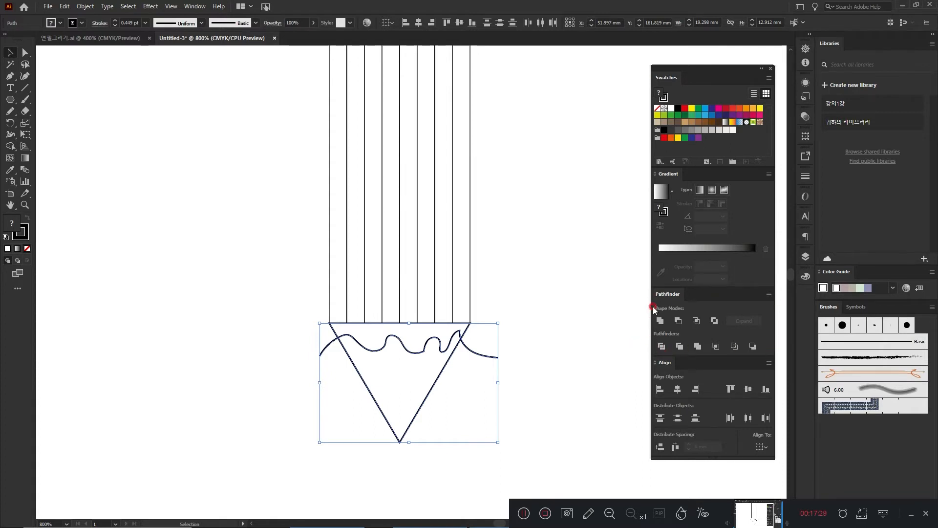
{"action": "left_click", "coordinate": [660, 346]}
{"action": "left_click", "coordinate": [545, 386]}
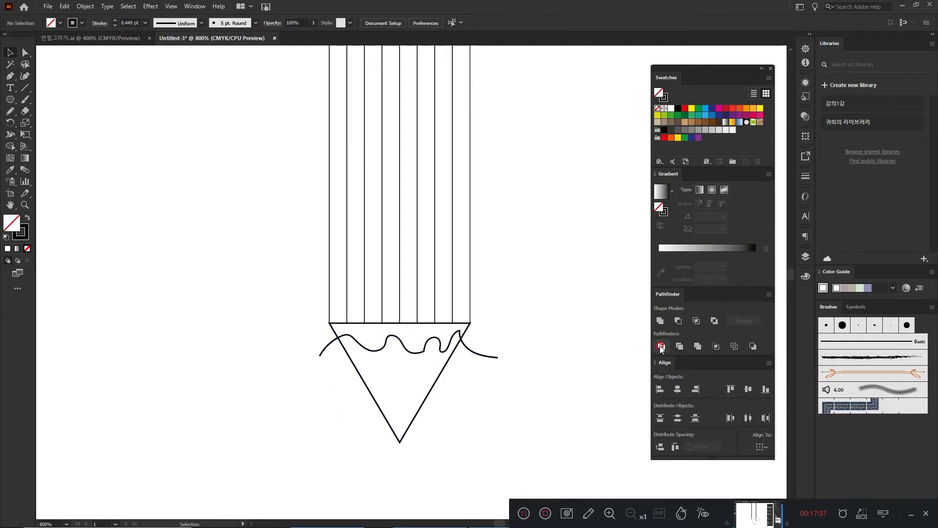
{"action": "mouse_move", "coordinate": [561, 398]}
{"action": "left_mouse_down"}
{"action": "mouse_move", "coordinate": [400, 358]}
{"action": "mouse_move", "coordinate": [237, 335]}
{"action": "left_mouse_up"}
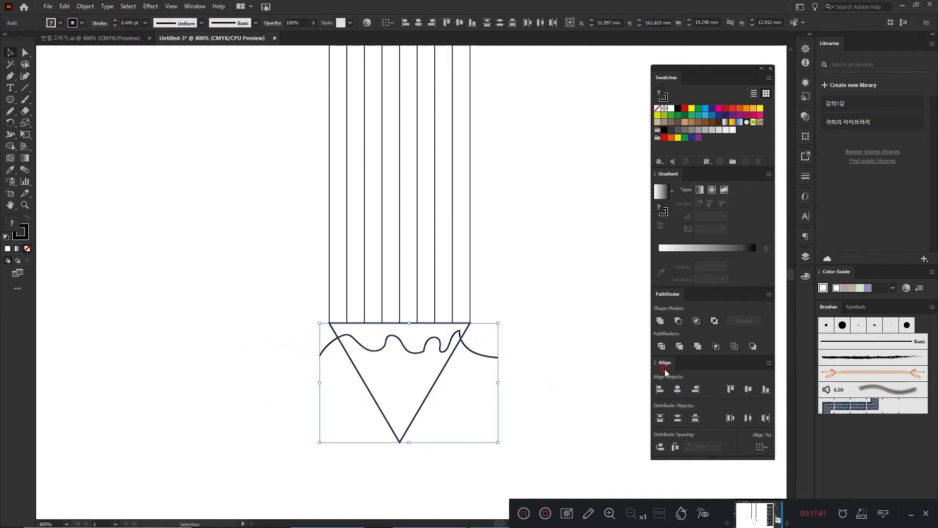
{"action": "left_click", "coordinate": [664, 347]}
{"action": "left_click", "coordinate": [657, 347]}
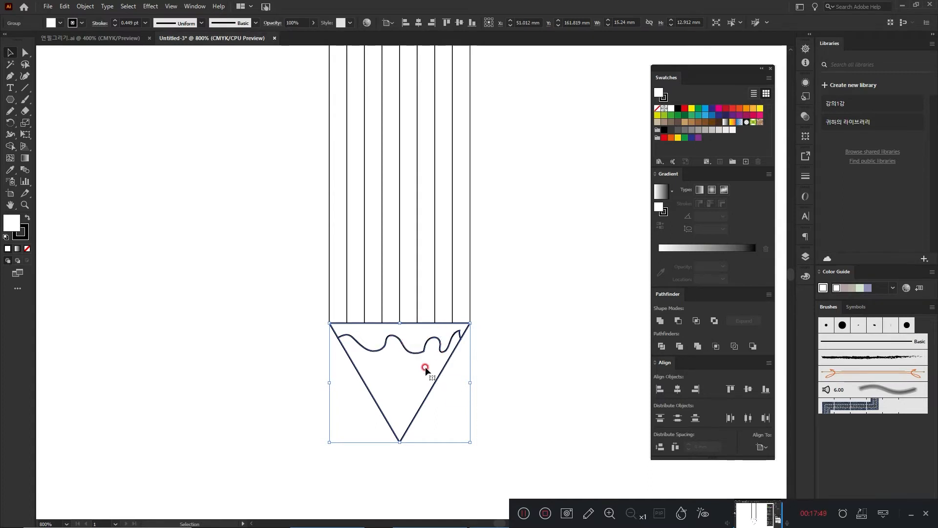
Ungroup the divided triangle into separate pieces
{"action": "left_click", "coordinate": [461, 352]}
{"action": "left_click", "coordinate": [423, 348]}
{"action": "left_click_drag", "start_coordinate": [545, 384], "coordinate": [292, 333]}
{"action": "left_click", "coordinate": [86, 6]}
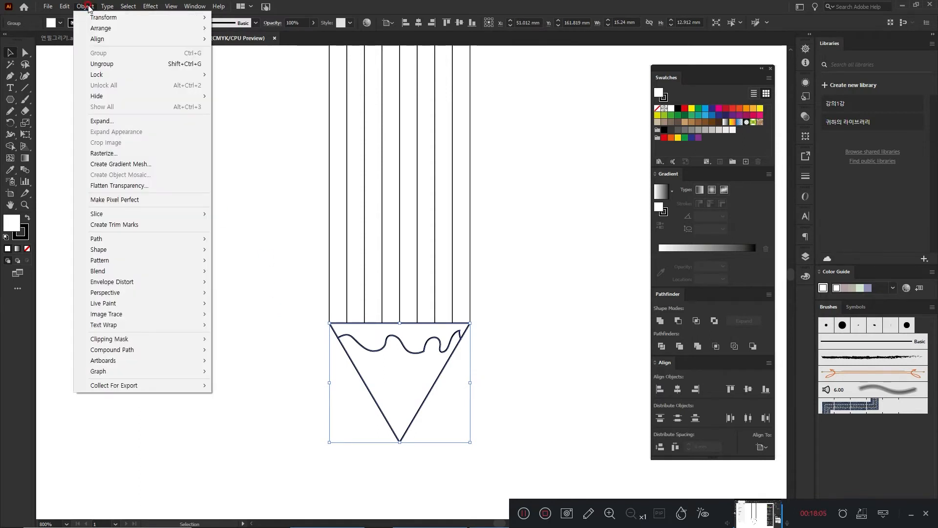
{"action": "left_click", "coordinate": [103, 64]}
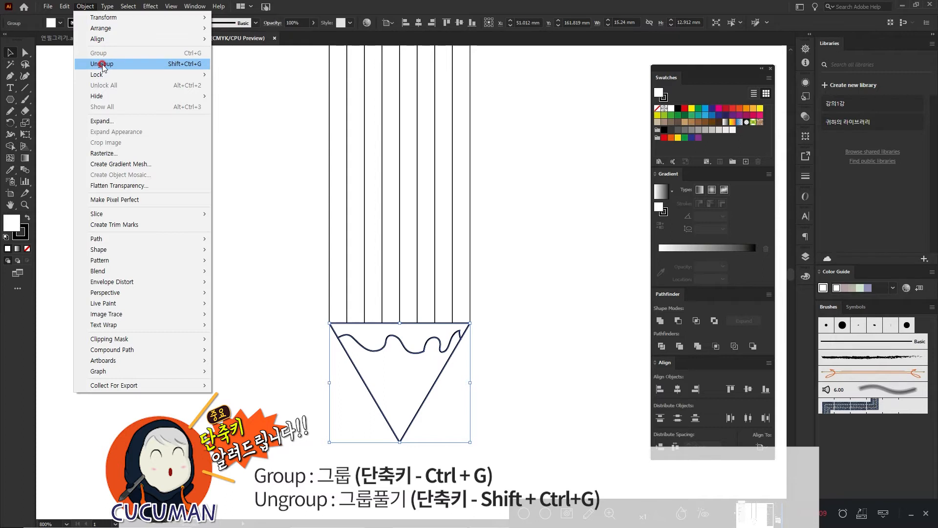
{"action": "left_click", "coordinate": [102, 64]}
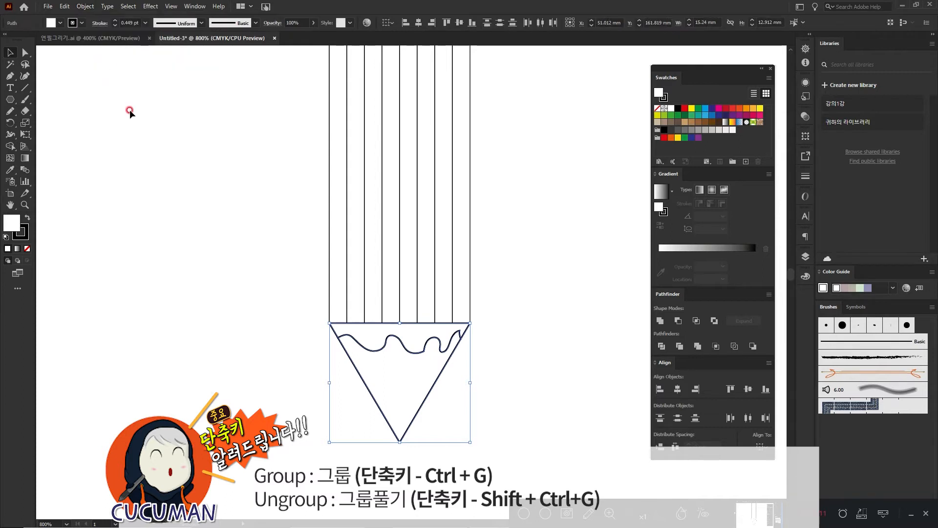
Delete the triangle's upper piece above the wavy cut
{"action": "left_click", "coordinate": [241, 294]}
{"action": "left_click", "coordinate": [392, 334]}
{"action": "left_click", "coordinate": [398, 383]}
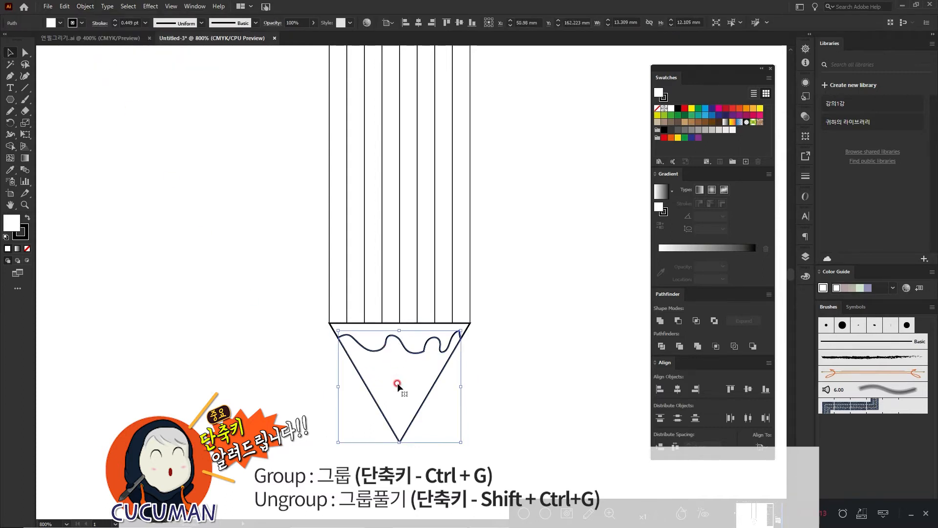
{"action": "left_click", "coordinate": [430, 331]}
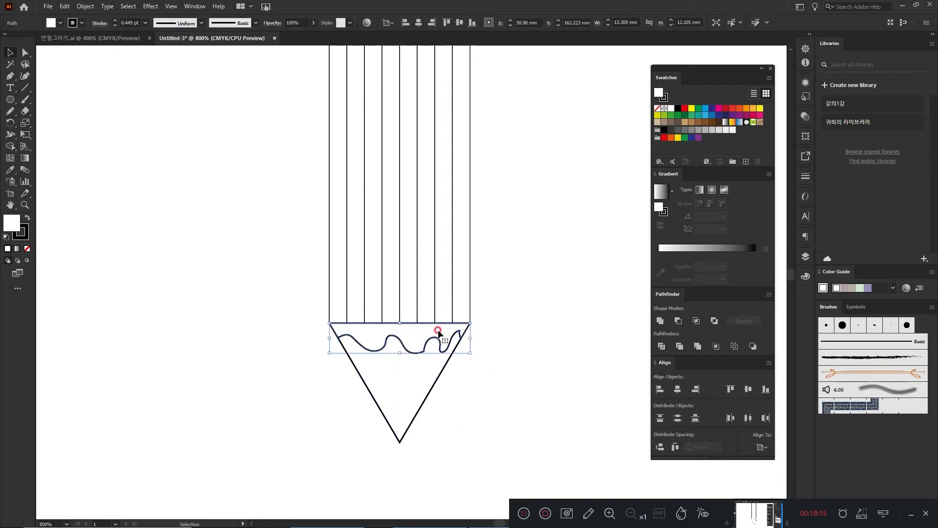
{"action": "left_click", "coordinate": [491, 332]}
{"action": "left_click", "coordinate": [464, 325]}
{"action": "key", "text": "Delete"}
Move the wavy-edged tip up over the strips' lower ends, widen it to 15.24 mm to match their full width, and deselect it
{"action": "mouse_move", "coordinate": [422, 370]}
{"action": "left_mouse_down"}
{"action": "mouse_move", "coordinate": [425, 358]}
{"action": "mouse_move", "coordinate": [413, 386]}
{"action": "mouse_move", "coordinate": [409, 318]}
{"action": "mouse_move", "coordinate": [399, 317]}
{"action": "left_mouse_up"}
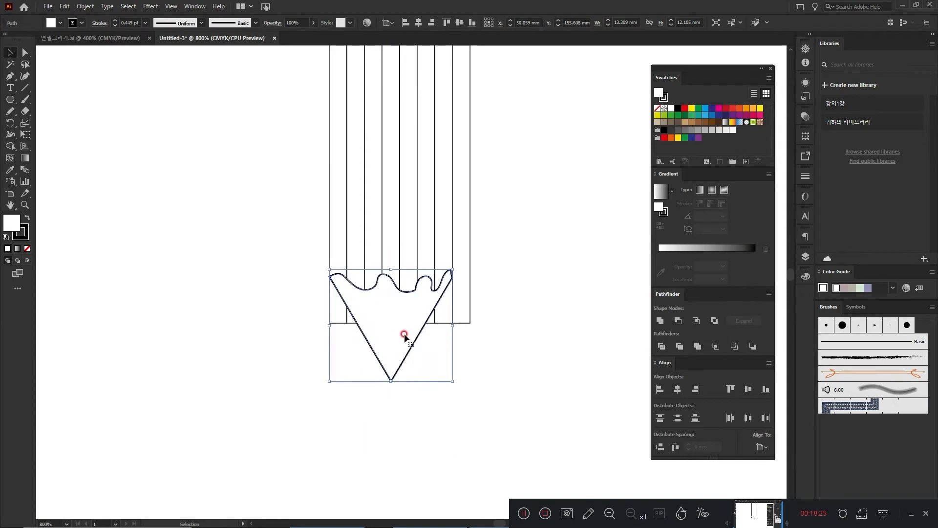
{"action": "left_click_drag", "start_coordinate": [328, 283], "coordinate": [361, 314]}
{"action": "left_click_drag", "start_coordinate": [450, 326], "coordinate": [469, 322]}
{"action": "mouse_move", "coordinate": [329, 324]}
{"action": "left_mouse_down"}
{"action": "mouse_move", "coordinate": [342, 326]}
{"action": "mouse_move", "coordinate": [330, 327]}
{"action": "left_mouse_up"}
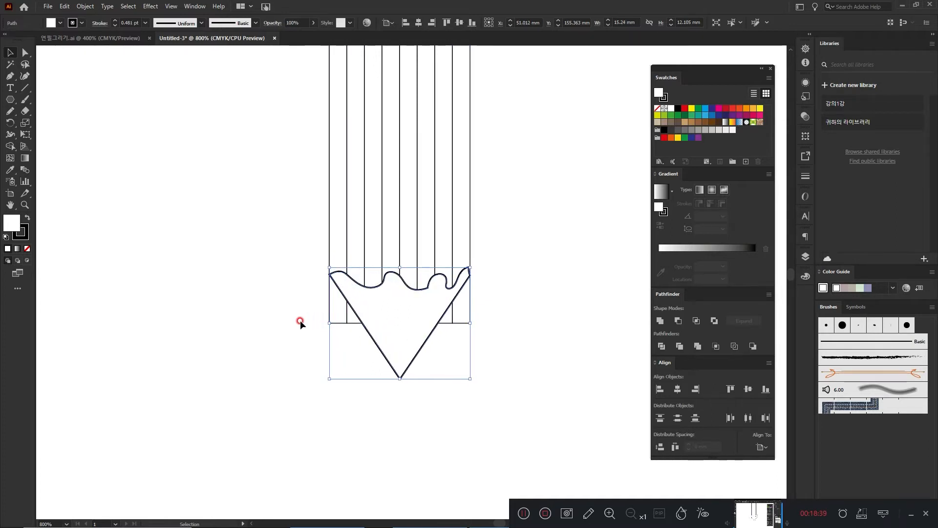
{"action": "left_click", "coordinate": [310, 320]}
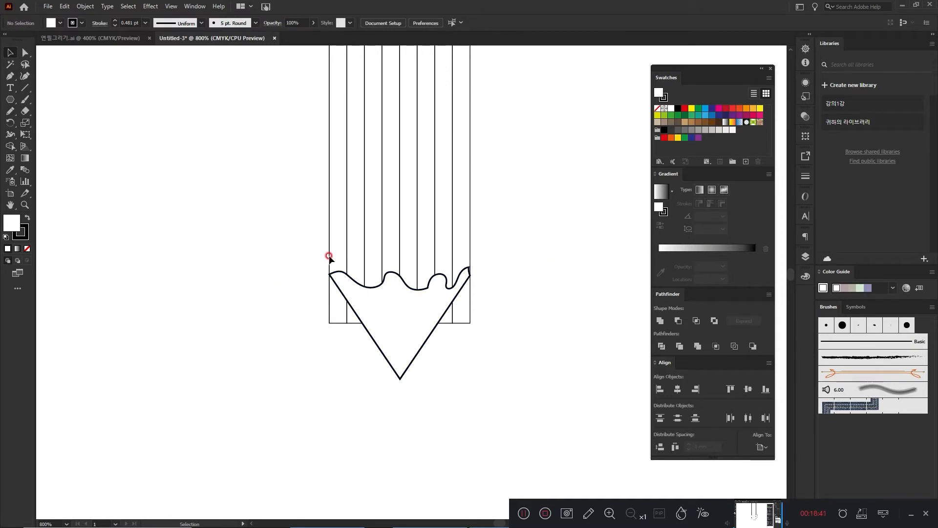
Split all the strips along the outline of the overlapping tip with Pathfinder Divide, and deselect the result
{"action": "mouse_move", "coordinate": [543, 384]}
{"action": "left_mouse_down"}
{"action": "mouse_move", "coordinate": [284, 254]}
{"action": "mouse_move", "coordinate": [223, 208]}
{"action": "left_mouse_up"}
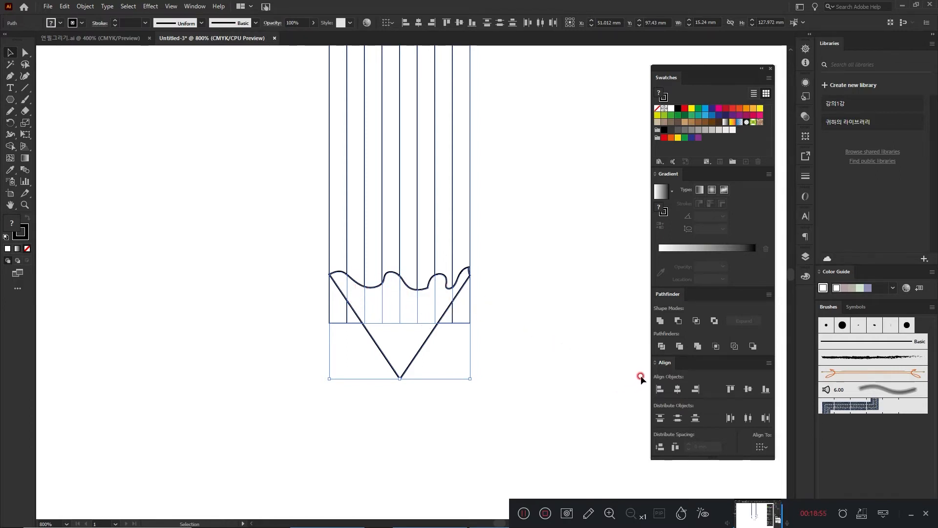
{"action": "left_click", "coordinate": [661, 346]}
{"action": "mouse_move", "coordinate": [538, 400]}
{"action": "left_mouse_down"}
{"action": "mouse_move", "coordinate": [448, 376]}
{"action": "mouse_move", "coordinate": [227, 227]}
{"action": "mouse_move", "coordinate": [235, 222]}
{"action": "left_mouse_up"}
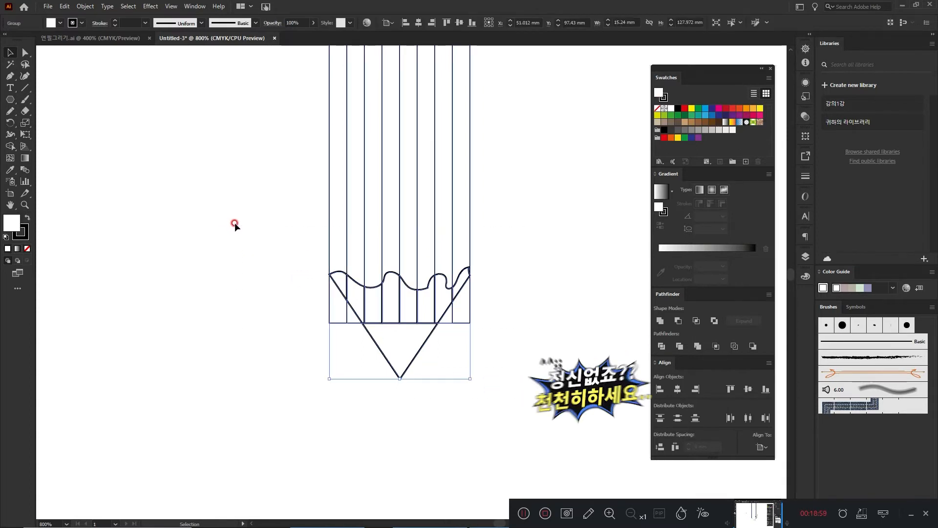
{"action": "left_click", "coordinate": [316, 332]}
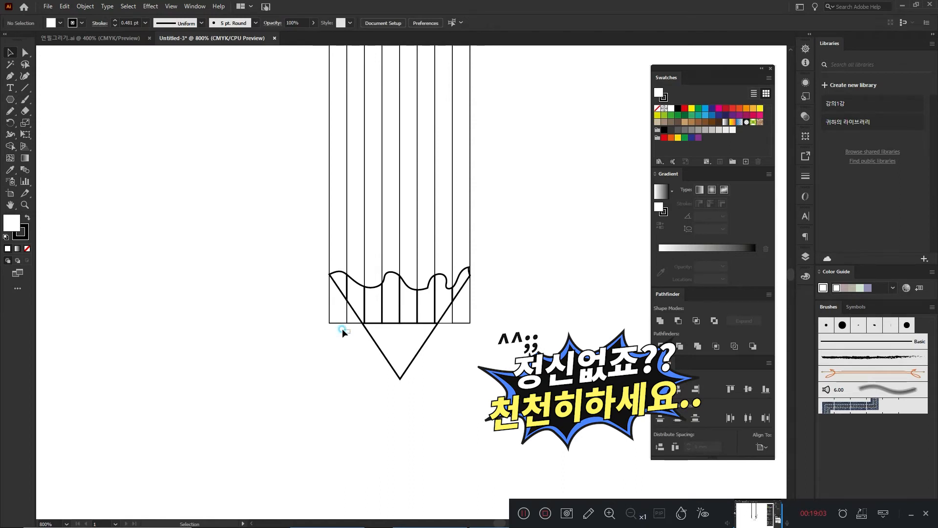
Ungroup the divided strips and tip into separate pieces and deselect them
{"action": "left_click", "coordinate": [336, 319]}
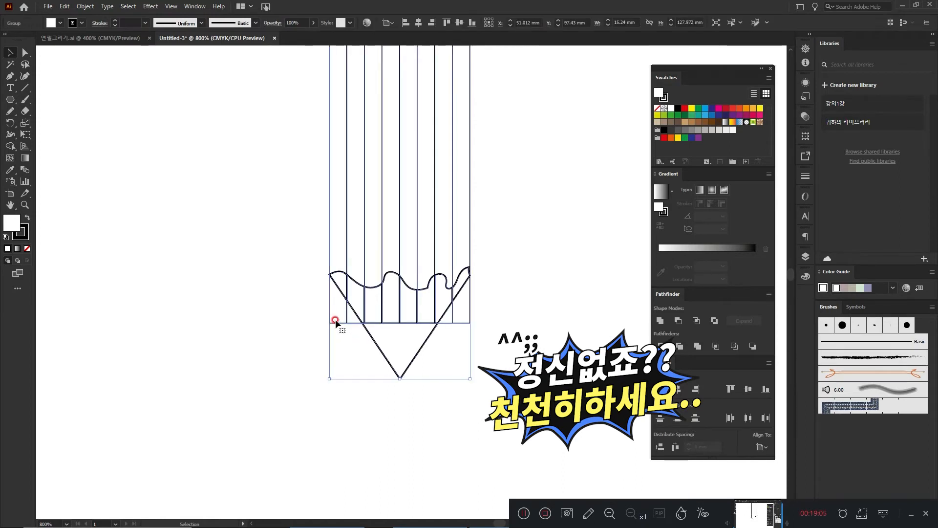
{"action": "left_click_drag", "start_coordinate": [558, 390], "coordinate": [275, 224]}
{"action": "left_click_drag", "start_coordinate": [559, 403], "coordinate": [296, 231]}
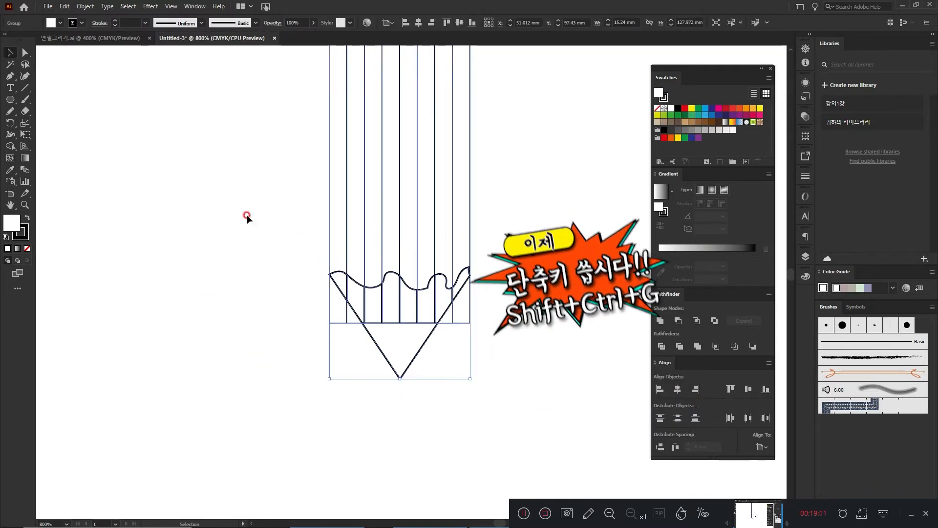
{"action": "left_click", "coordinate": [86, 6]}
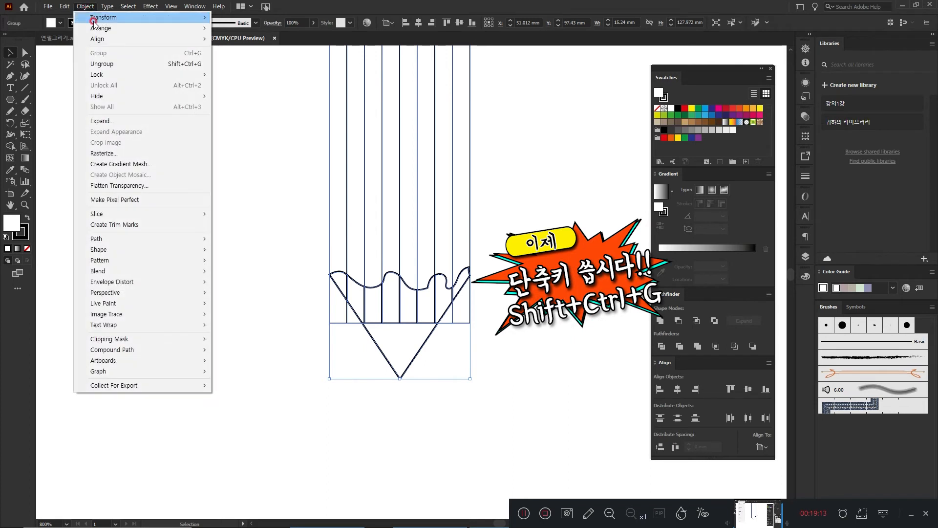
{"action": "left_click", "coordinate": [107, 64]}
{"action": "left_click", "coordinate": [503, 341]}
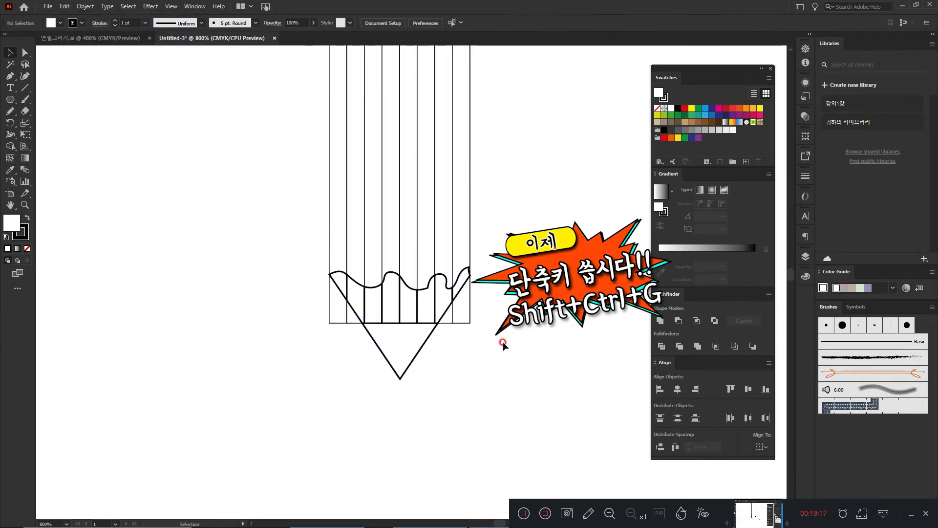
Delete the leftover strip pieces that stick out beyond the tip's slanted edges on both sides
{"action": "left_click_drag", "start_coordinate": [500, 342], "coordinate": [458, 305]}
{"action": "left_click_drag", "start_coordinate": [473, 340], "coordinate": [450, 322]}
{"action": "left_click_drag", "start_coordinate": [491, 352], "coordinate": [450, 319]}
{"action": "key", "text": "Delete"}
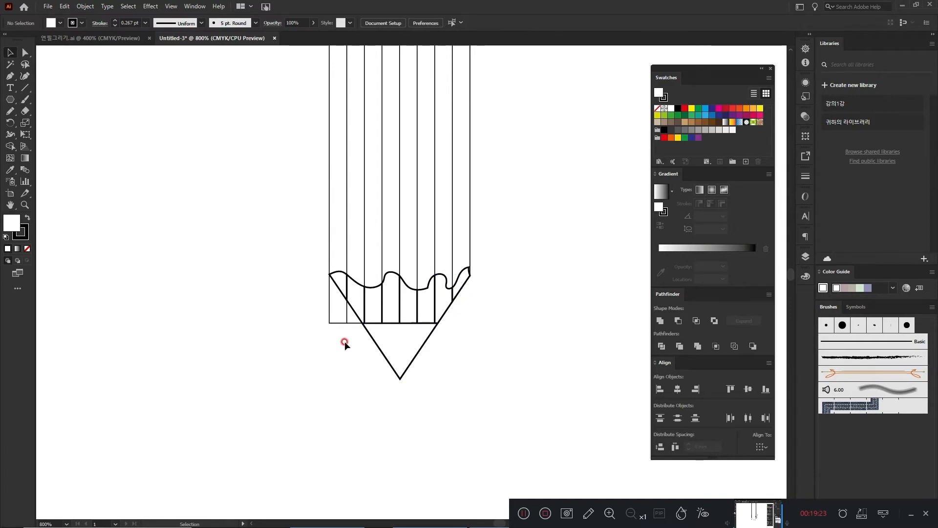
{"action": "left_click_drag", "start_coordinate": [348, 326], "coordinate": [326, 315]}
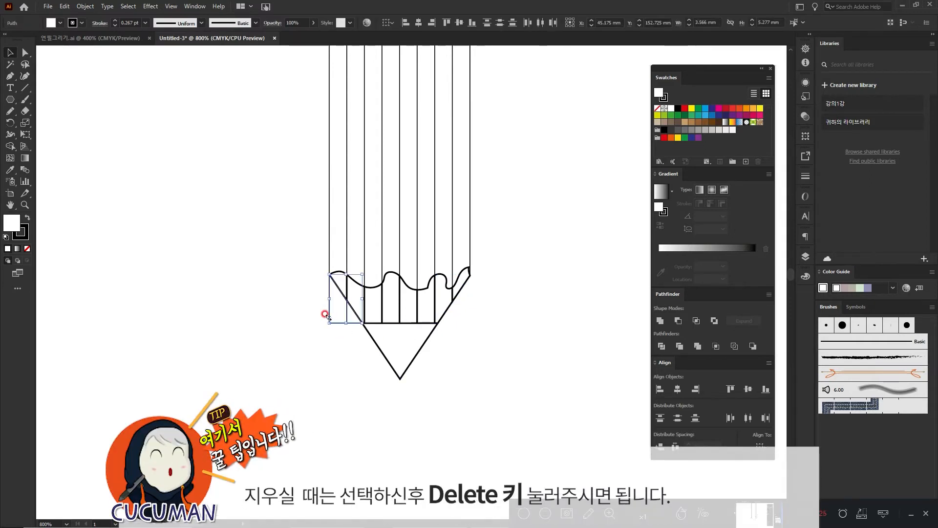
{"action": "key", "text": "Delete"}
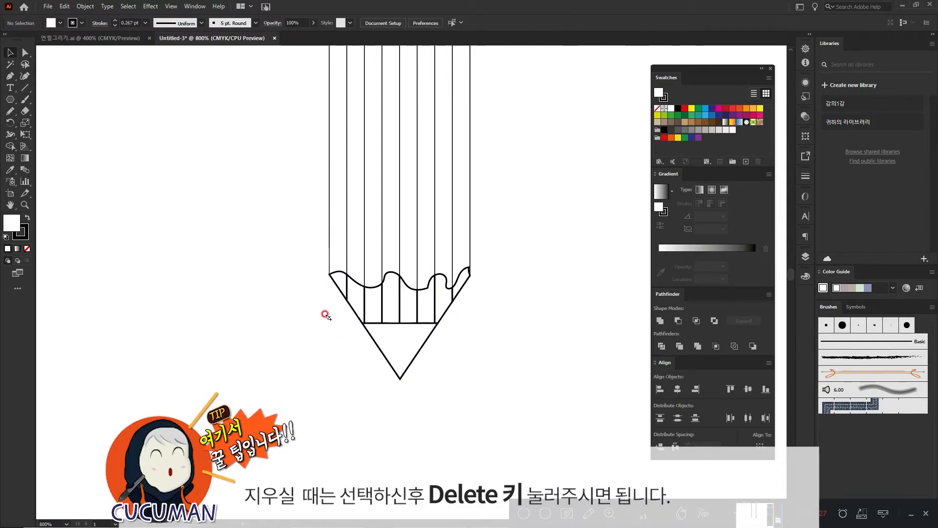
Merge all pieces of the wavy-edged tip into one shape with Pathfinder Unite, and deselect it
{"action": "left_click_drag", "start_coordinate": [512, 385], "coordinate": [301, 292]}
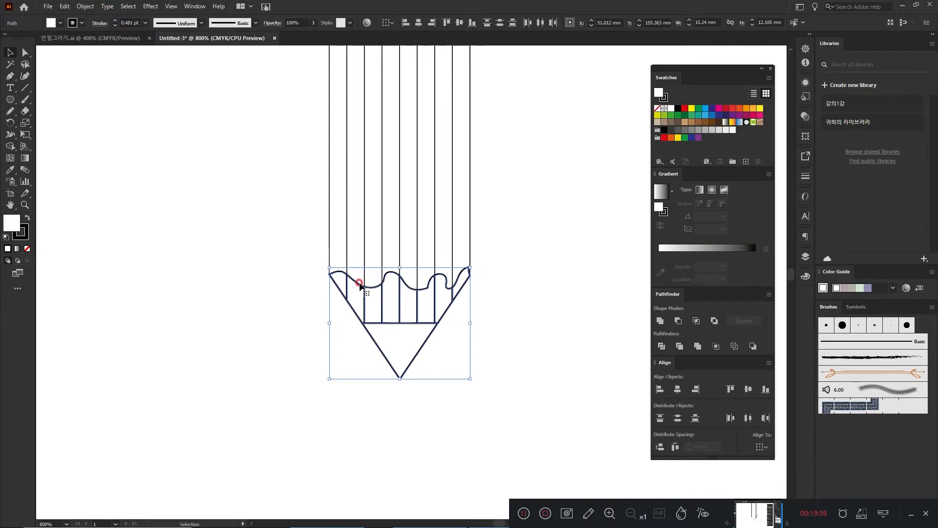
{"action": "left_click", "coordinate": [660, 321]}
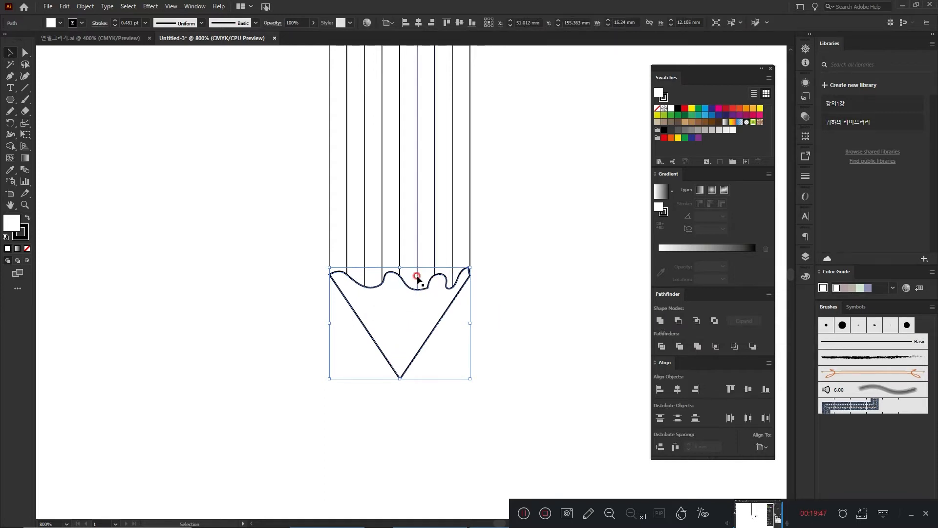
{"action": "left_click", "coordinate": [519, 269]}
Send all the body strips to the back, behind the banded ferrule, and deselect them
{"action": "left_click_drag", "start_coordinate": [477, 207], "coordinate": [486, 277]}
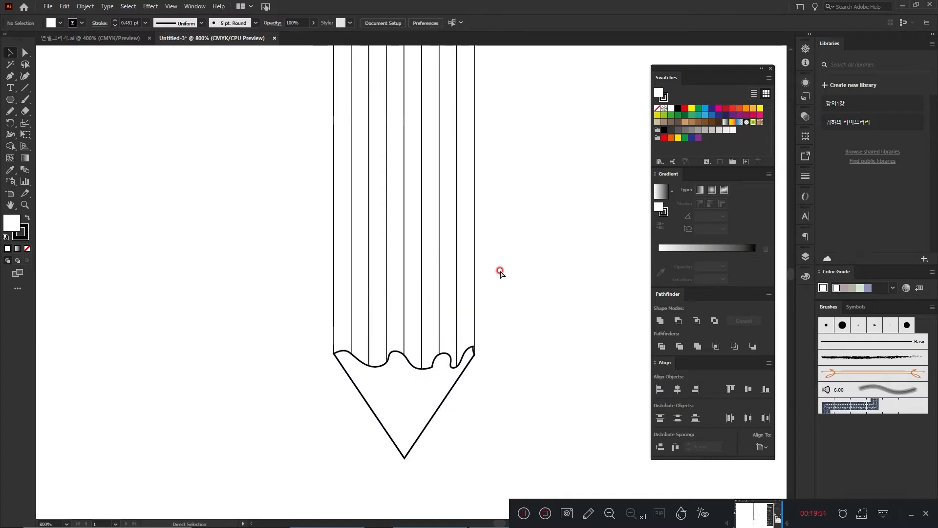
{"action": "key", "text": "ctrl+minus"}
{"action": "key", "text": "ctrl+minus"}
{"action": "key", "text": "ctrl+minus"}
{"action": "key", "text": "ctrl+minus"}
{"action": "key", "text": "ctrl+minus"}
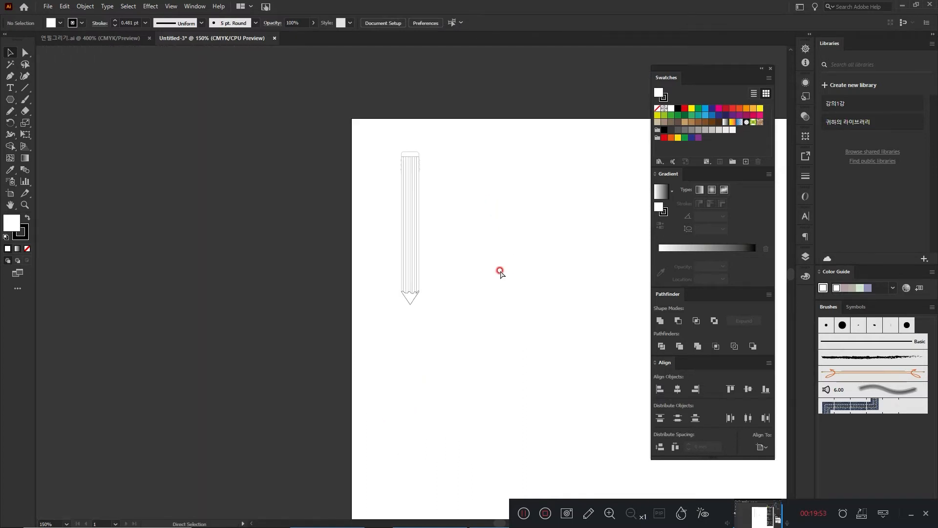
{"action": "key", "text": "ctrl+plus"}
{"action": "mouse_move", "coordinate": [533, 169]}
{"action": "left_mouse_down"}
{"action": "mouse_move", "coordinate": [513, 310]}
{"action": "mouse_move", "coordinate": [501, 289]}
{"action": "left_mouse_up"}
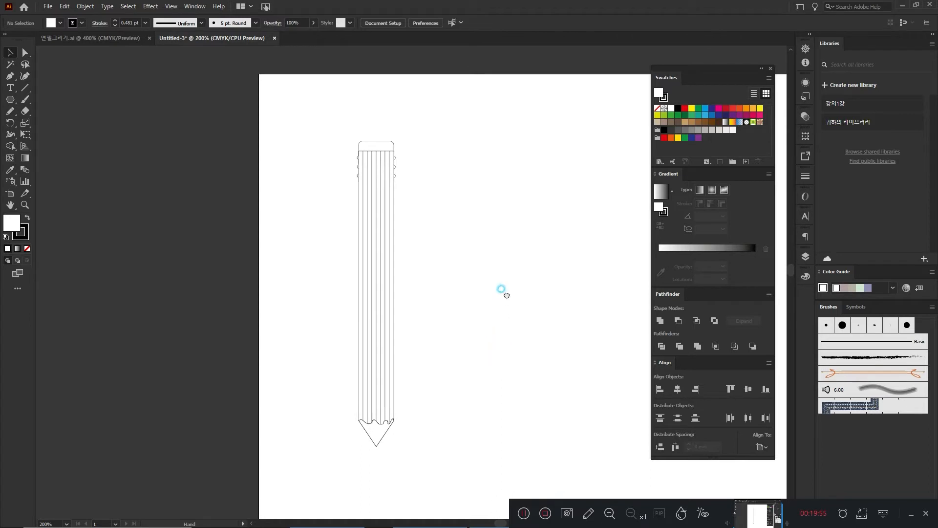
{"action": "left_click_drag", "start_coordinate": [445, 268], "coordinate": [452, 229]}
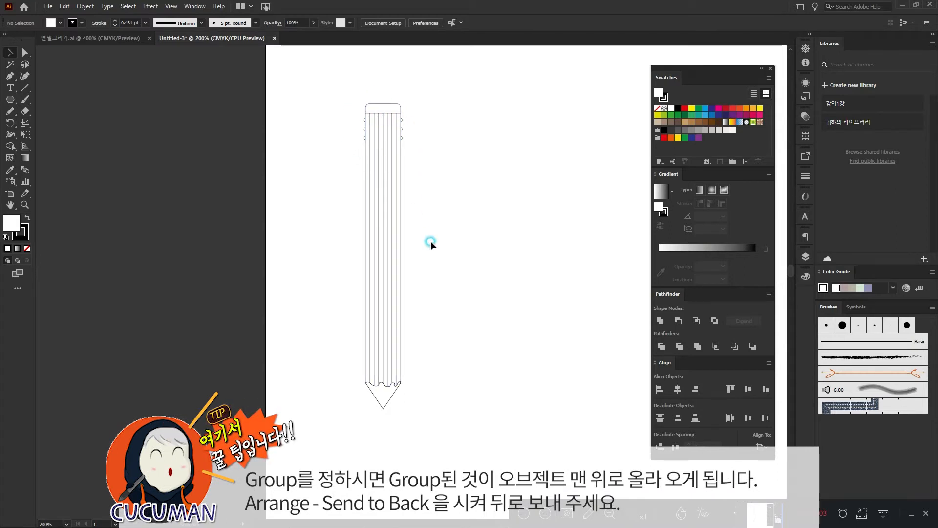
{"action": "left_click_drag", "start_coordinate": [413, 236], "coordinate": [283, 208]}
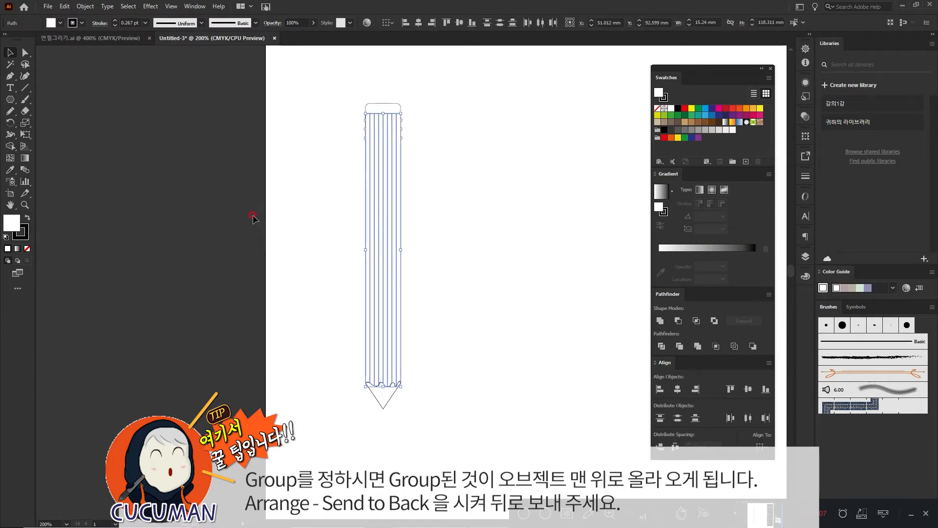
{"action": "left_click", "coordinate": [86, 7]}
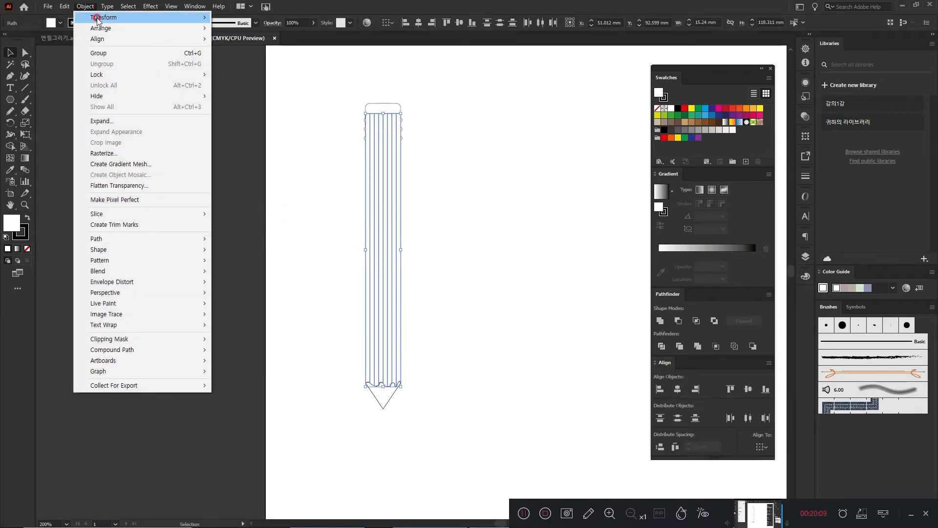
{"action": "mouse_move", "coordinate": [100, 28]}
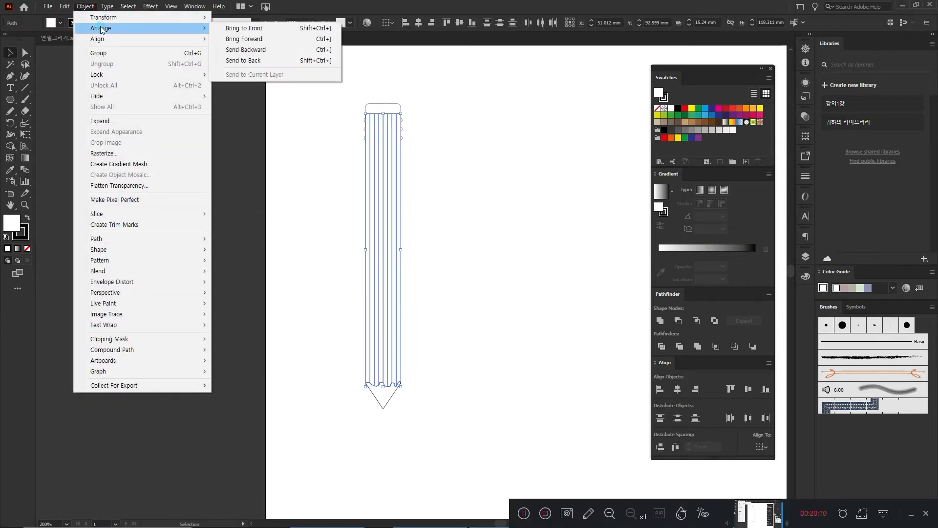
{"action": "left_click", "coordinate": [257, 60]}
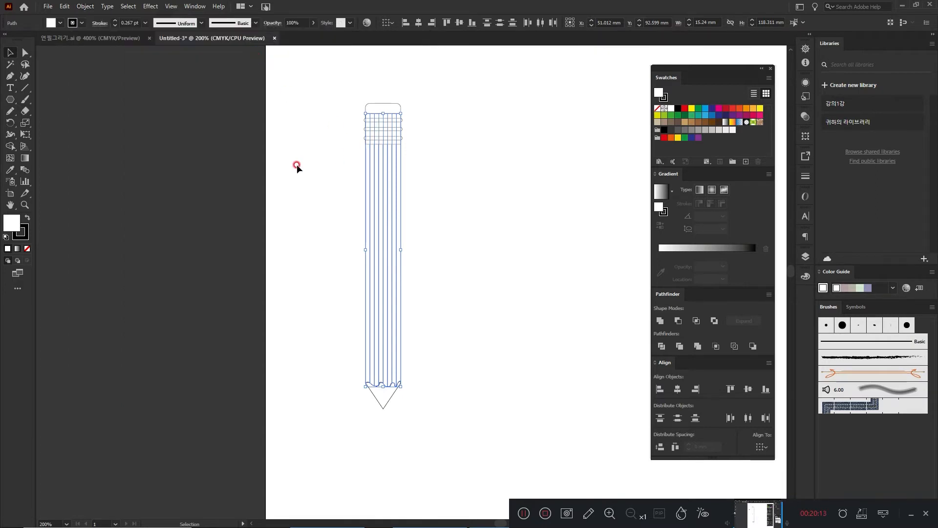
{"action": "left_click", "coordinate": [357, 155]}
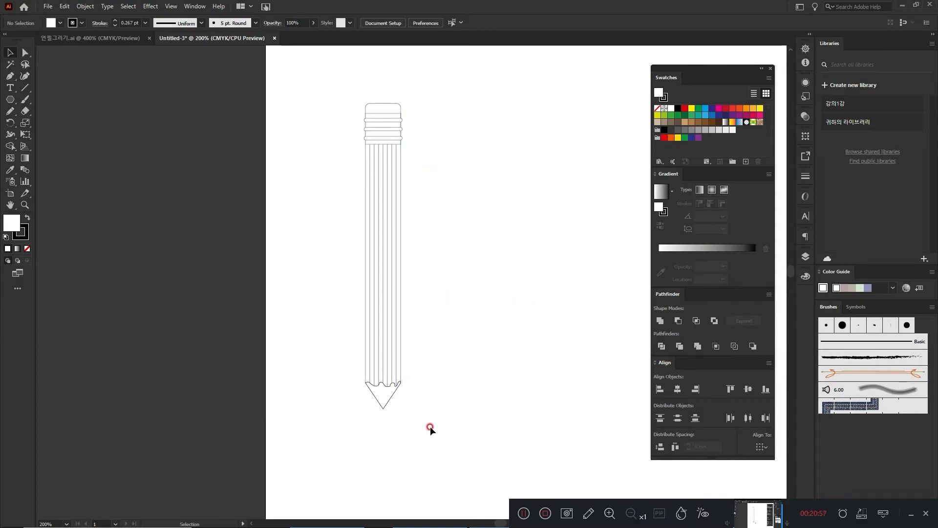
{"action": "key", "text": "space"}
{"action": "left_click_drag", "start_coordinate": [442, 184], "coordinate": [378, 220]}
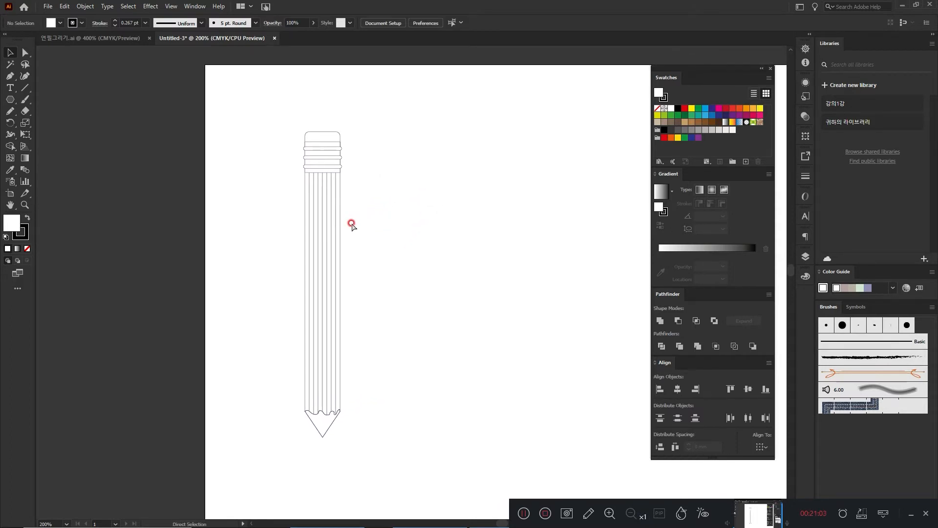
{"action": "key", "text": "ctrl+plus"}
{"action": "key", "text": "space"}
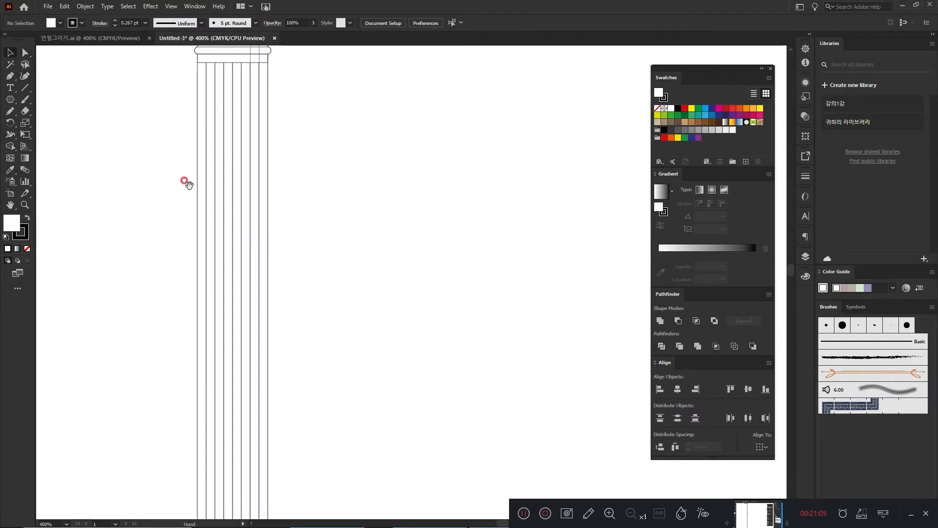
{"action": "left_click_drag", "start_coordinate": [184, 183], "coordinate": [300, 255]}
{"action": "mouse_move", "coordinate": [482, 287]}
{"action": "left_mouse_down"}
{"action": "mouse_move", "coordinate": [219, 219]}
{"action": "mouse_move", "coordinate": [433, 275]}
{"action": "left_mouse_up"}
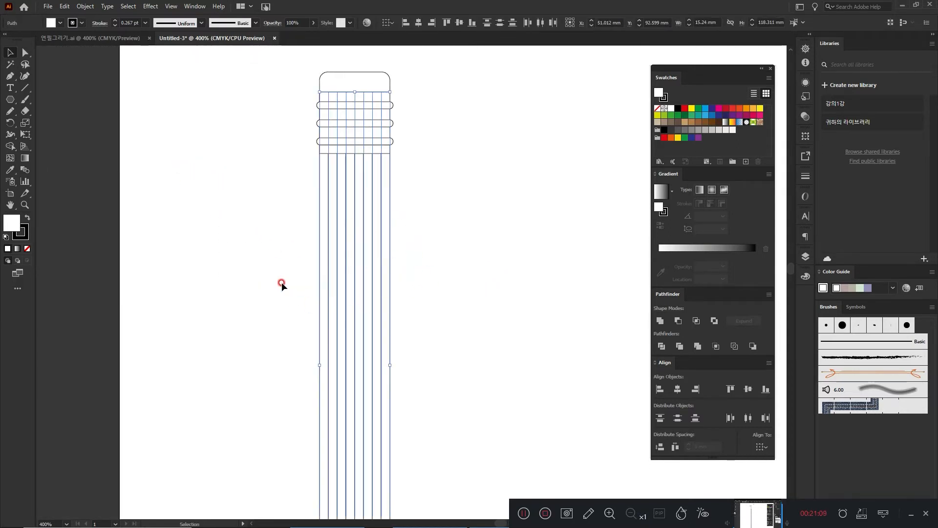
{"action": "left_click", "coordinate": [505, 257]}
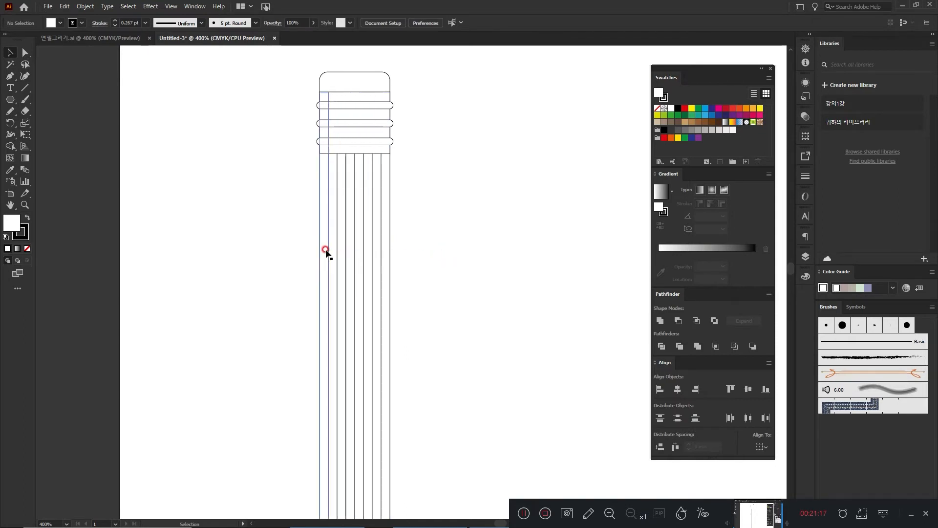
{"action": "left_click_drag", "start_coordinate": [410, 317], "coordinate": [252, 251]}
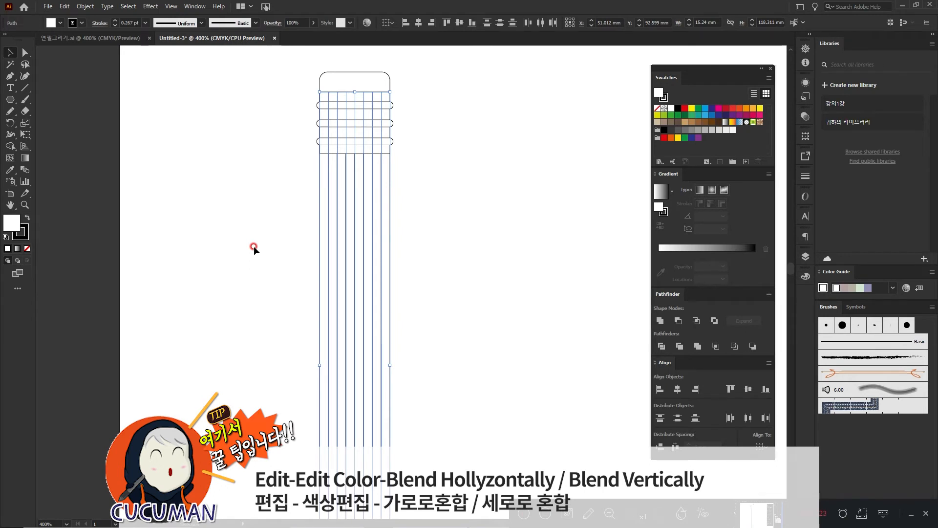
{"action": "left_click", "coordinate": [253, 245]}
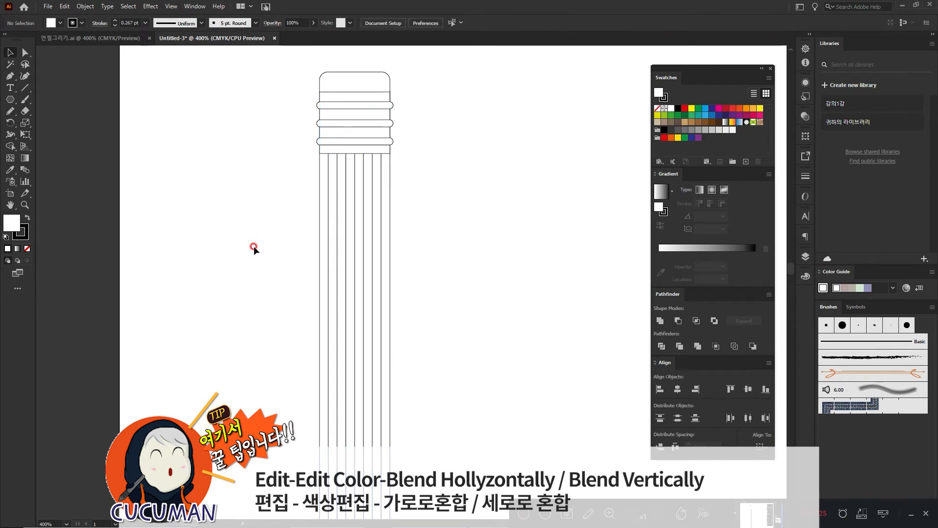
Fill the leftmost body strip with yellow and the rightmost body strip with red
{"action": "mouse_move", "coordinate": [285, 217]}
{"action": "left_mouse_down"}
{"action": "mouse_move", "coordinate": [253, 221]}
{"action": "mouse_move", "coordinate": [250, 181]}
{"action": "mouse_move", "coordinate": [277, 189]}
{"action": "left_mouse_up"}
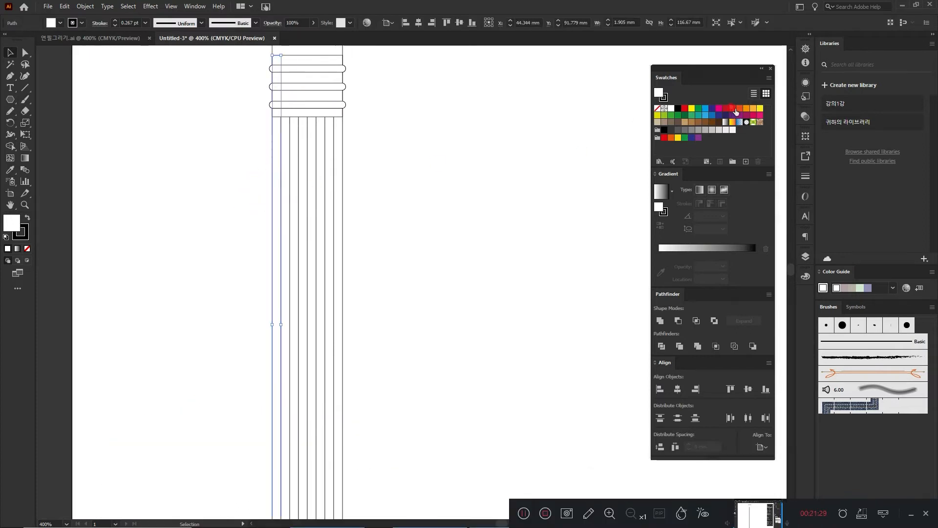
{"action": "left_click", "coordinate": [760, 108]}
{"action": "left_click_drag", "start_coordinate": [369, 221], "coordinate": [339, 186]}
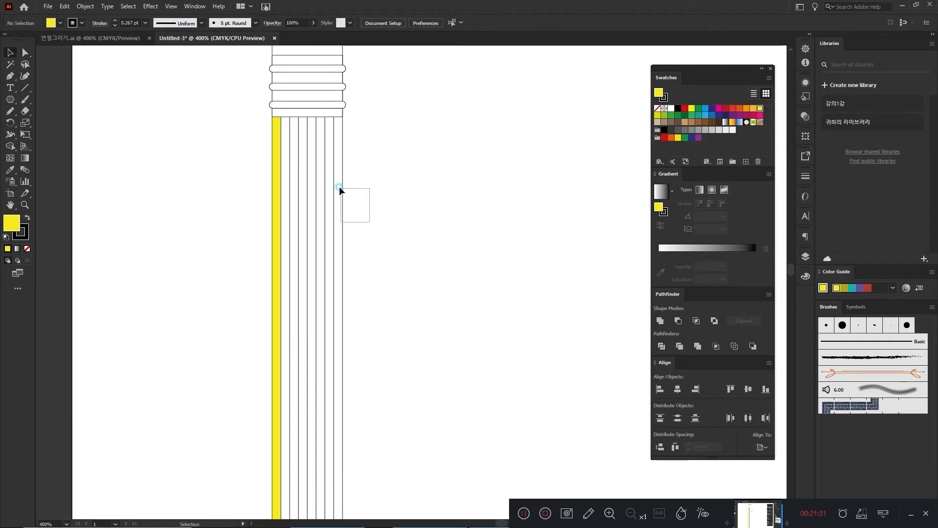
{"action": "left_click", "coordinate": [726, 108]}
Blend the fill colors of all the body strips horizontally from yellow to red, and deselect them
{"action": "left_click_drag", "start_coordinate": [455, 325], "coordinate": [201, 241]}
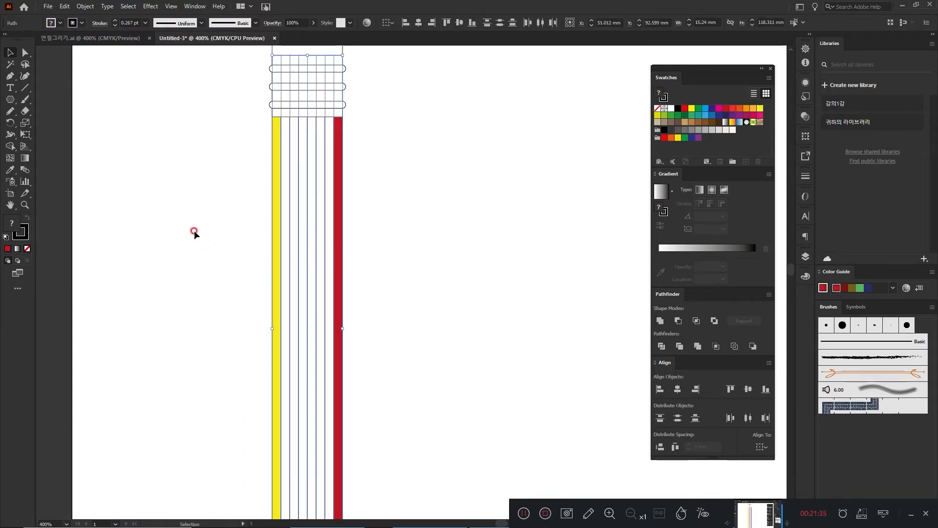
{"action": "left_click", "coordinate": [65, 7]}
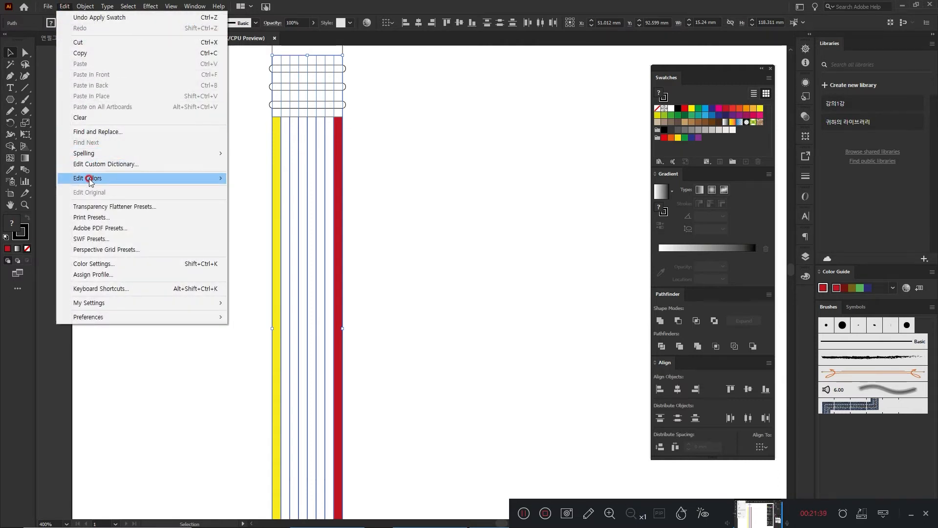
{"action": "mouse_move", "coordinate": [89, 181]}
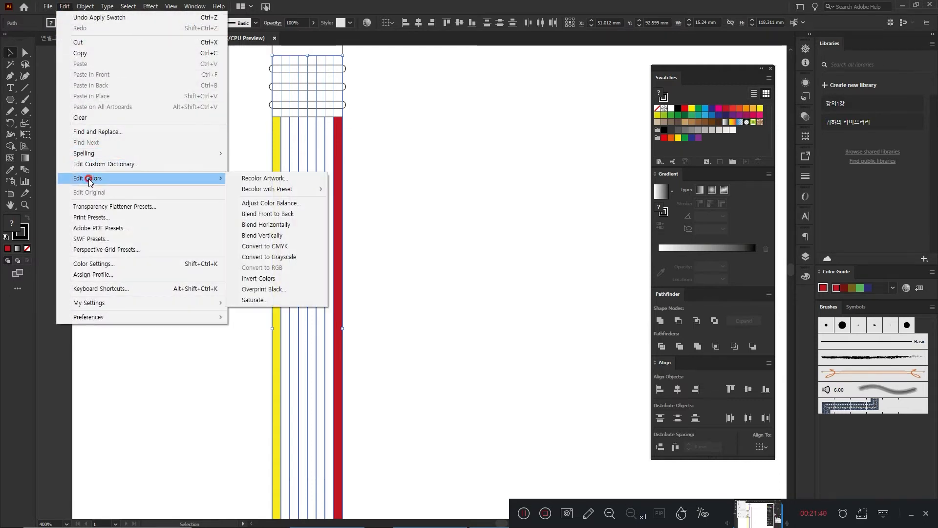
{"action": "left_click", "coordinate": [292, 227]}
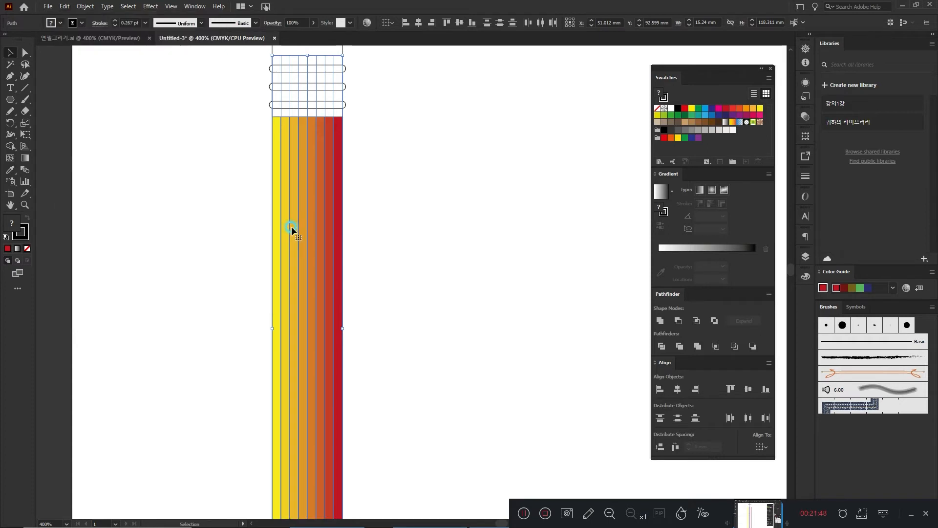
{"action": "left_click", "coordinate": [237, 201]}
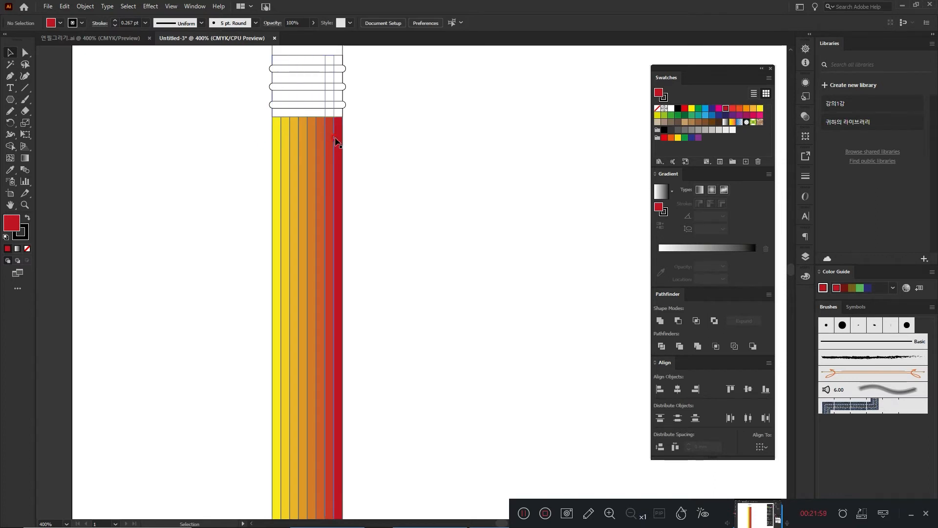
{"action": "left_click_drag", "start_coordinate": [316, 160], "coordinate": [236, 144]}
{"action": "key", "text": "ctrl+z"}
{"action": "key", "text": "ctrl+z"}
{"action": "key", "text": "ctrl+z"}
{"action": "key", "text": "ctrl+z"}
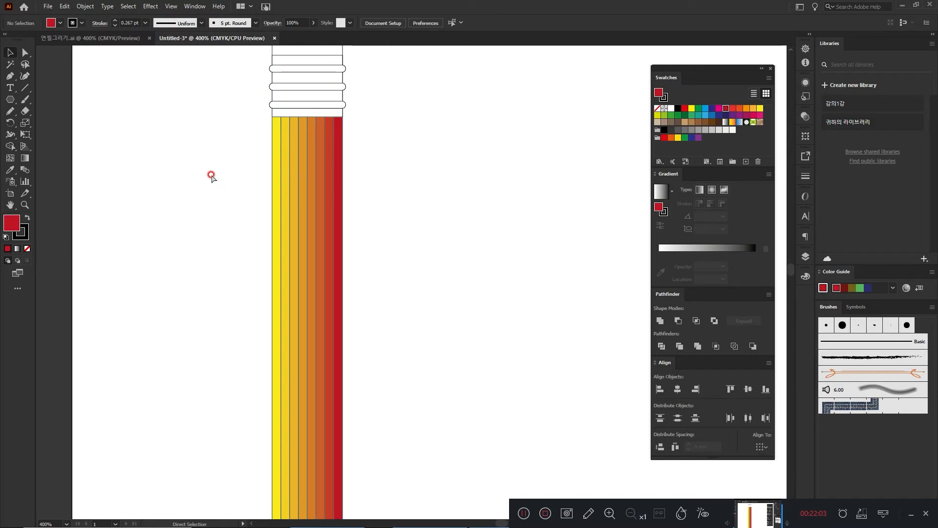
Apply a white-to-black linear gradient to all the body strips, stretch it as one across their full width, and deselect them
{"action": "left_click_drag", "start_coordinate": [210, 174], "coordinate": [459, 200]}
{"action": "left_click", "coordinate": [700, 190]}
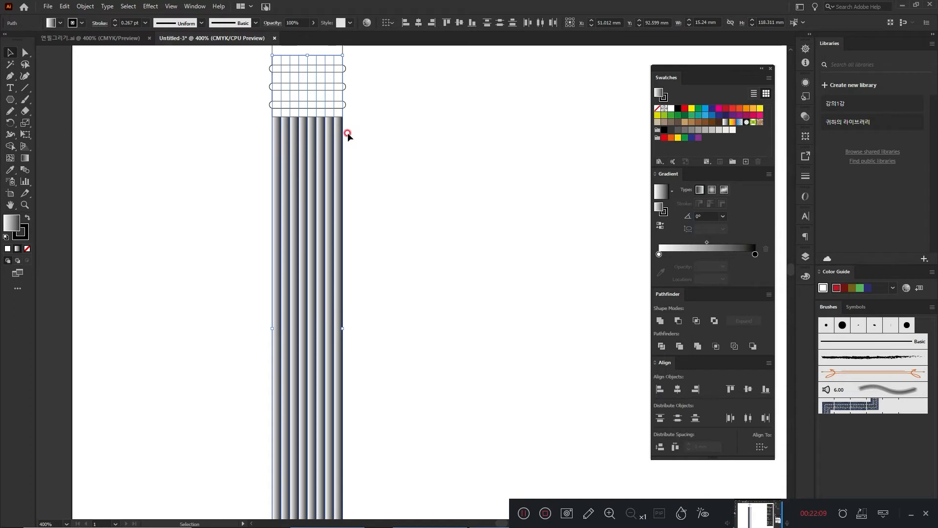
{"action": "key", "text": "g"}
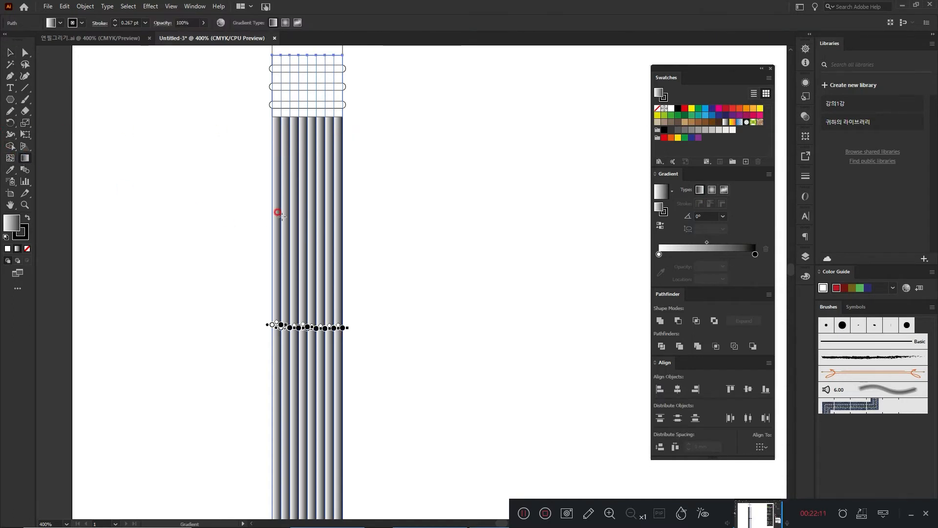
{"action": "left_click_drag", "start_coordinate": [264, 215], "coordinate": [345, 213]}
{"action": "left_click", "coordinate": [418, 210], "text": "ctrl"}
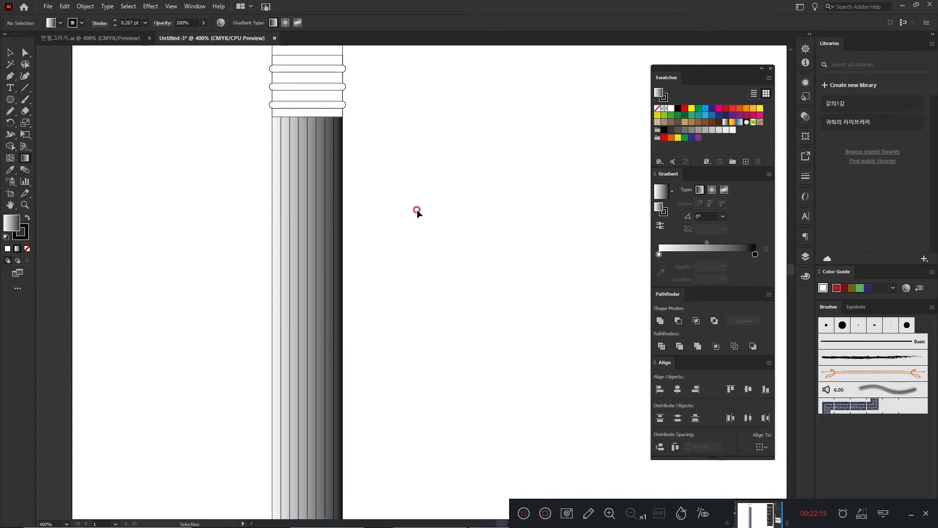
Return all the body strips to plain white fills with black outlines, and deselect them
{"action": "left_click", "coordinate": [275, 174]}
{"action": "key", "text": "g"}
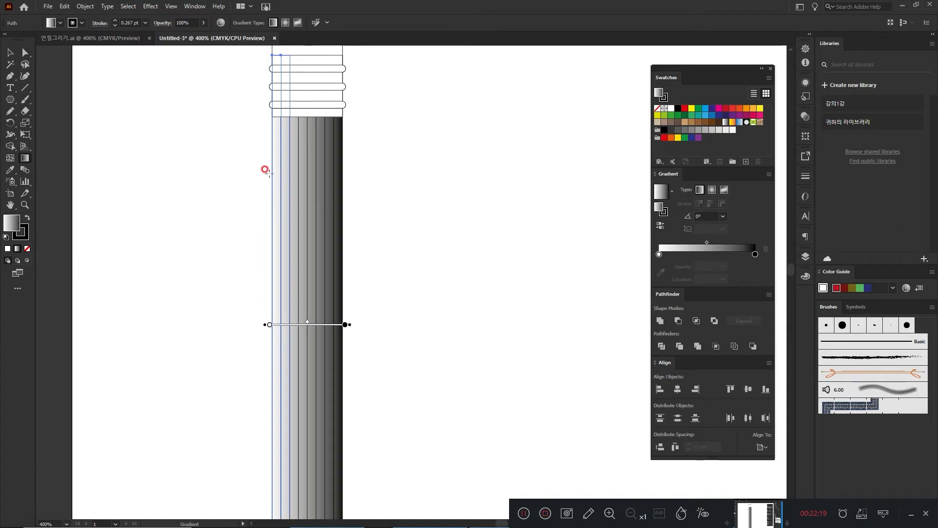
{"action": "left_click", "coordinate": [338, 206], "text": "ctrl"}
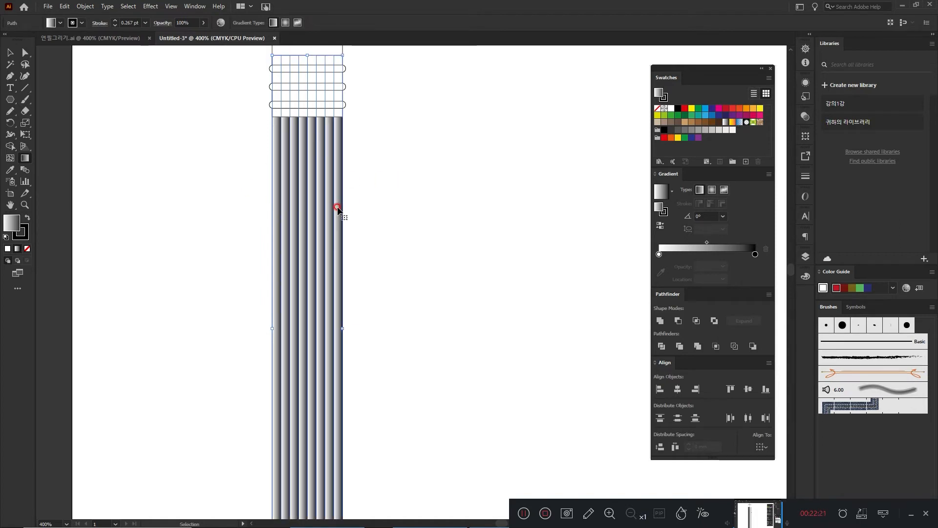
{"action": "key", "text": "d"}
{"action": "left_click", "coordinate": [317, 251], "text": "ctrl"}
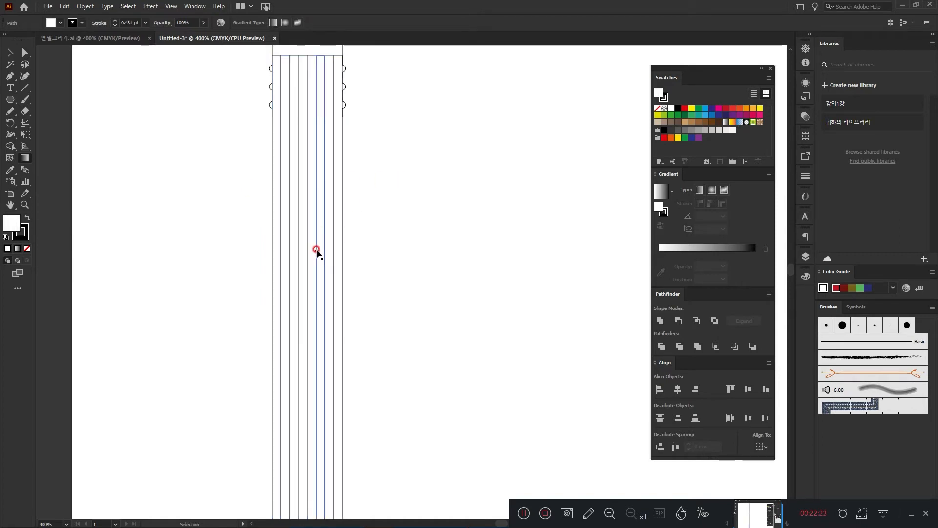
{"action": "left_click", "coordinate": [376, 226], "text": "ctrl"}
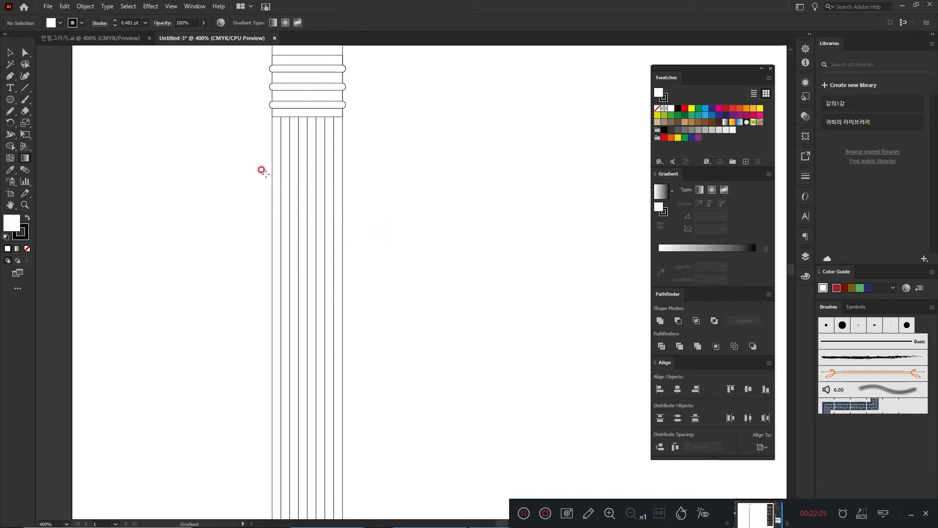
Fill the leftmost body strip with yellow and the rightmost body strip with red
{"action": "left_click", "coordinate": [9, 53]}
{"action": "left_click", "coordinate": [278, 182]}
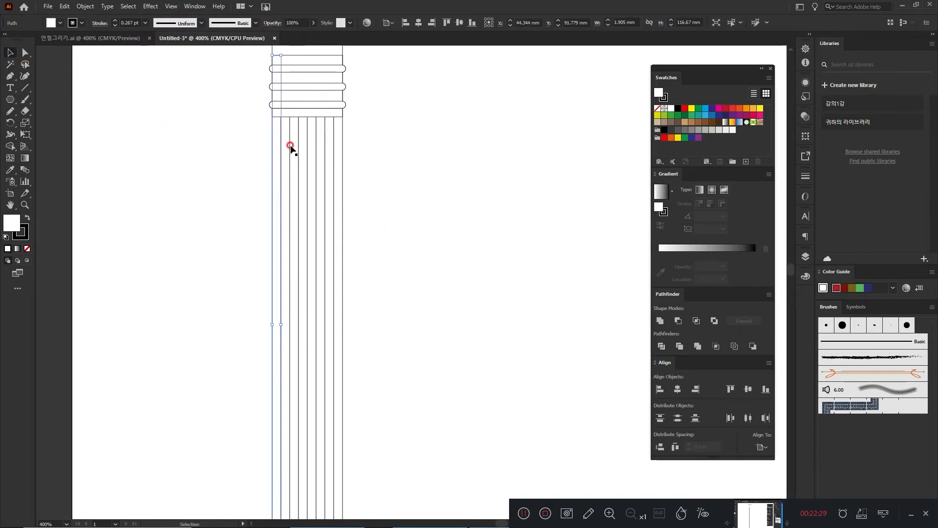
{"action": "left_click", "coordinate": [85, 6]}
{"action": "left_click", "coordinate": [434, 264]}
{"action": "left_click", "coordinate": [434, 264]}
{"action": "left_click", "coordinate": [278, 212]}
{"action": "left_click", "coordinate": [759, 108]}
{"action": "left_click", "coordinate": [336, 182]}
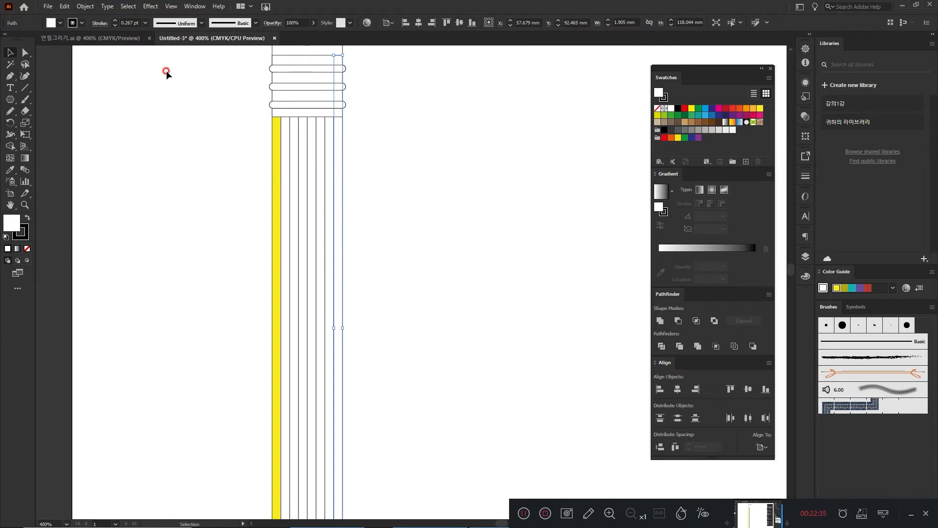
{"action": "left_click", "coordinate": [85, 6]}
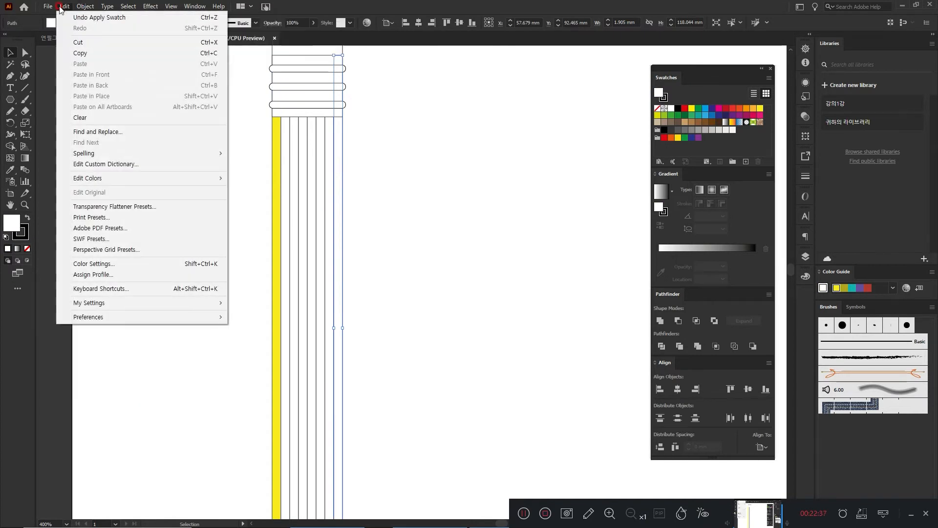
{"action": "left_click", "coordinate": [406, 230]}
{"action": "left_click", "coordinate": [343, 195]}
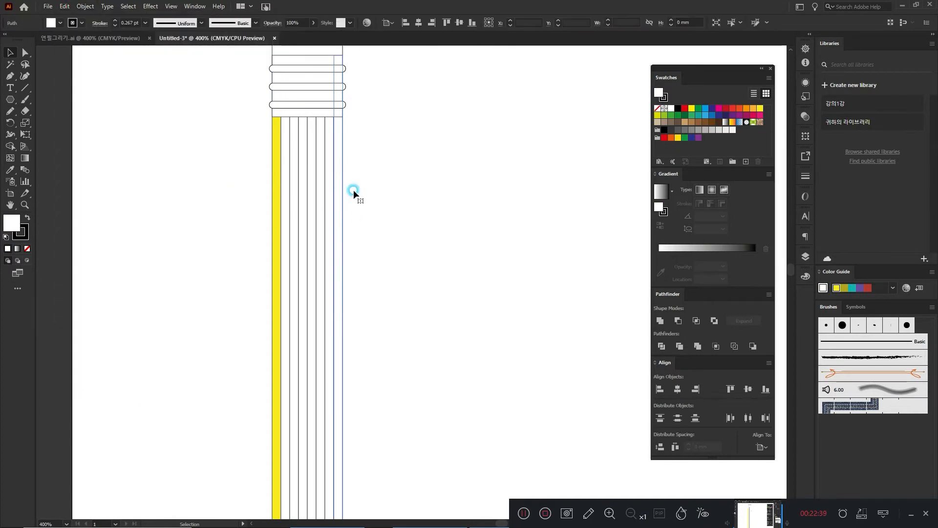
{"action": "left_click", "coordinate": [726, 108]}
Blend the fill colors of all the body strips horizontally between the yellow and red end strips, and deselect them
{"action": "left_click_drag", "start_coordinate": [482, 197], "coordinate": [186, 142]}
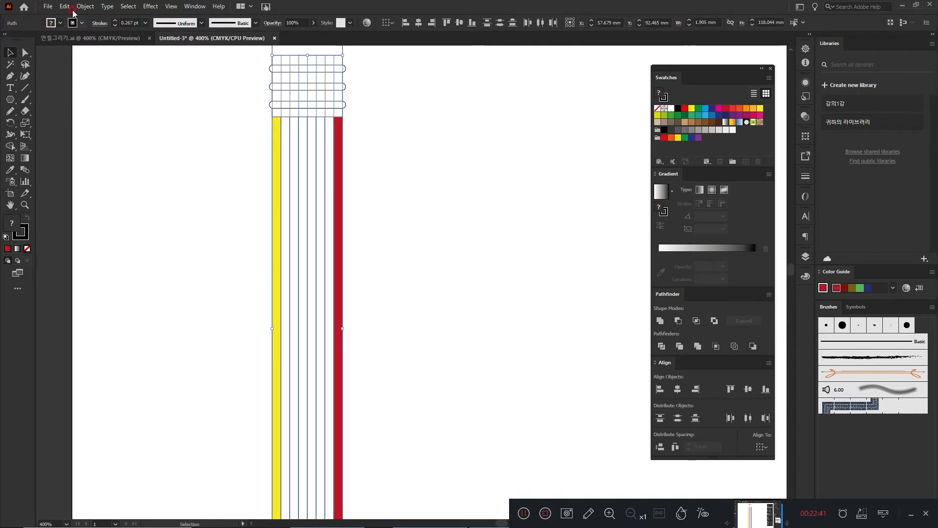
{"action": "left_click", "coordinate": [64, 6]}
{"action": "mouse_move", "coordinate": [94, 178]}
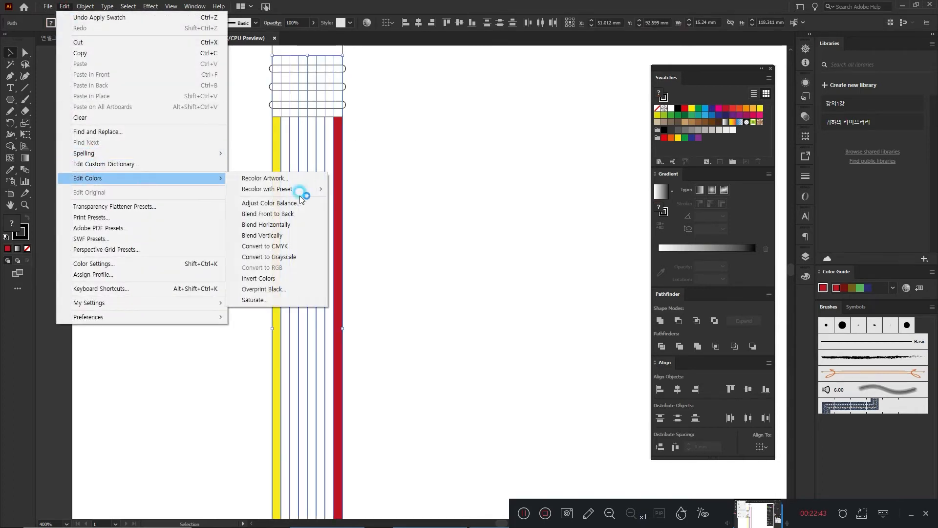
{"action": "left_click", "coordinate": [286, 236]}
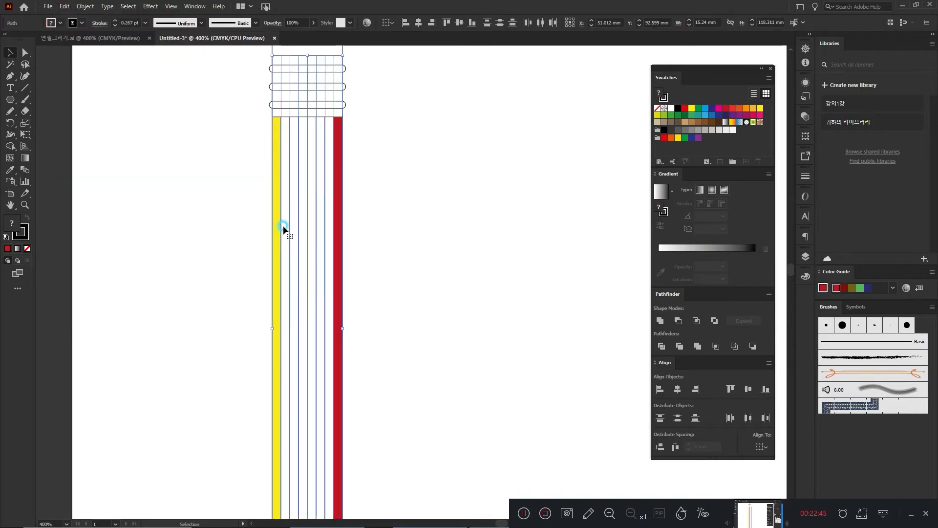
{"action": "left_click", "coordinate": [264, 215]}
{"action": "left_click_drag", "start_coordinate": [264, 215], "coordinate": [225, 190]}
{"action": "left_click", "coordinate": [250, 159]}
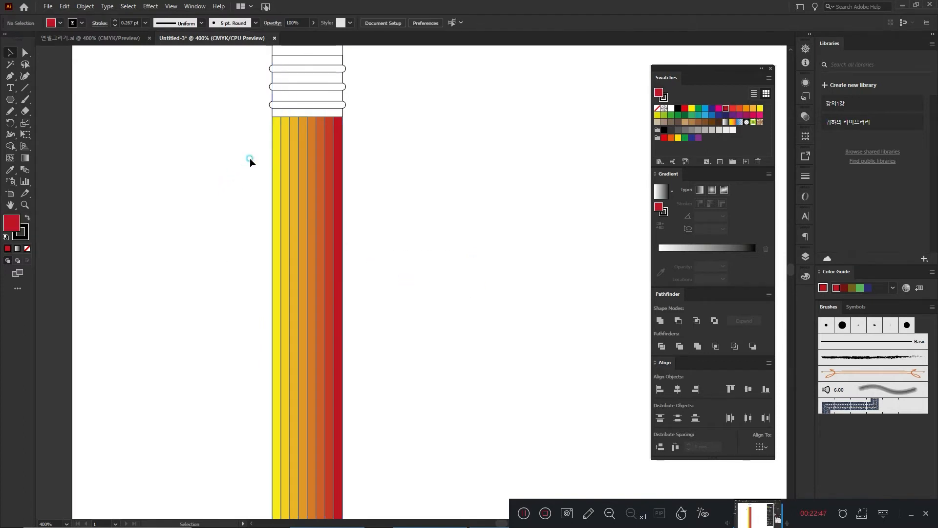
Duplicate all the colored body strips horizontally, placing the copy about 35 mm to the right of the pencil
{"action": "left_click_drag", "start_coordinate": [393, 166], "coordinate": [366, 171]}
{"action": "left_click", "coordinate": [250, 157]}
{"action": "mouse_move", "coordinate": [445, 206]}
{"action": "left_mouse_down"}
{"action": "mouse_move", "coordinate": [180, 150]}
{"action": "mouse_move", "coordinate": [223, 149]}
{"action": "left_mouse_up"}
{"action": "left_click_drag", "start_coordinate": [258, 176], "coordinate": [421, 176]}
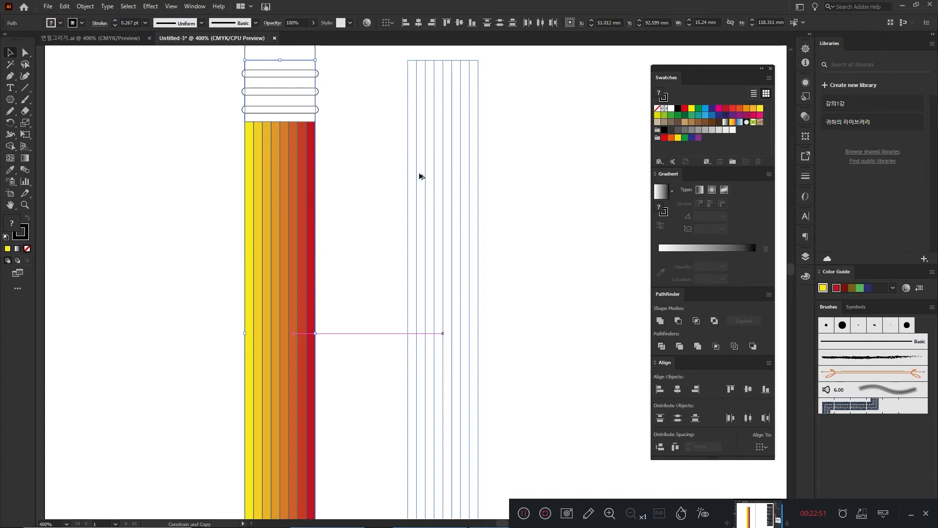
Apply a white-to-black linear gradient to the copied strips, stretch it as one across their full width, and deselect them
{"action": "left_click_drag", "start_coordinate": [563, 250], "coordinate": [366, 194]}
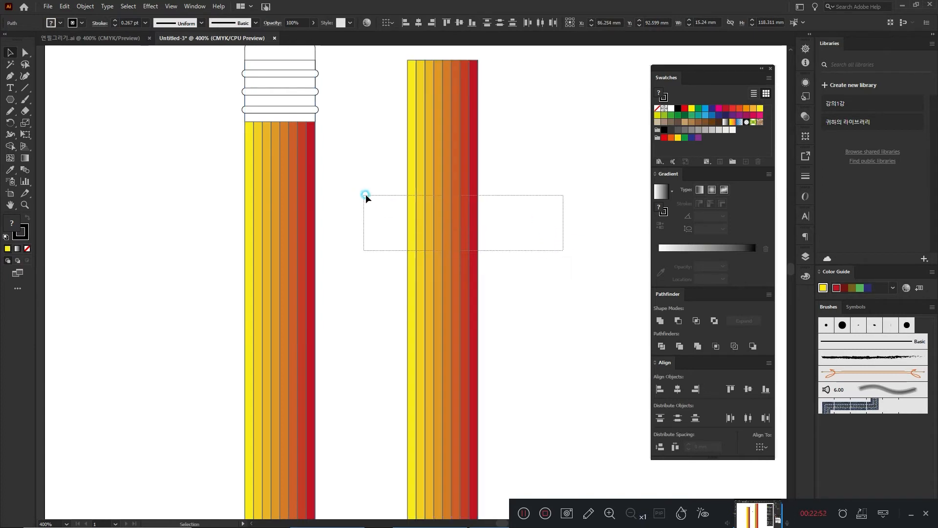
{"action": "left_click", "coordinate": [700, 191]}
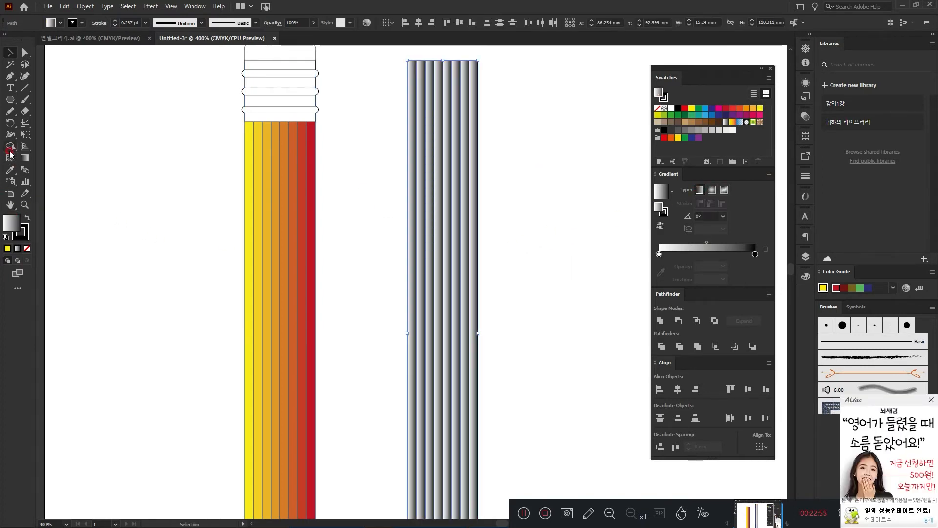
{"action": "left_click", "coordinate": [24, 158]}
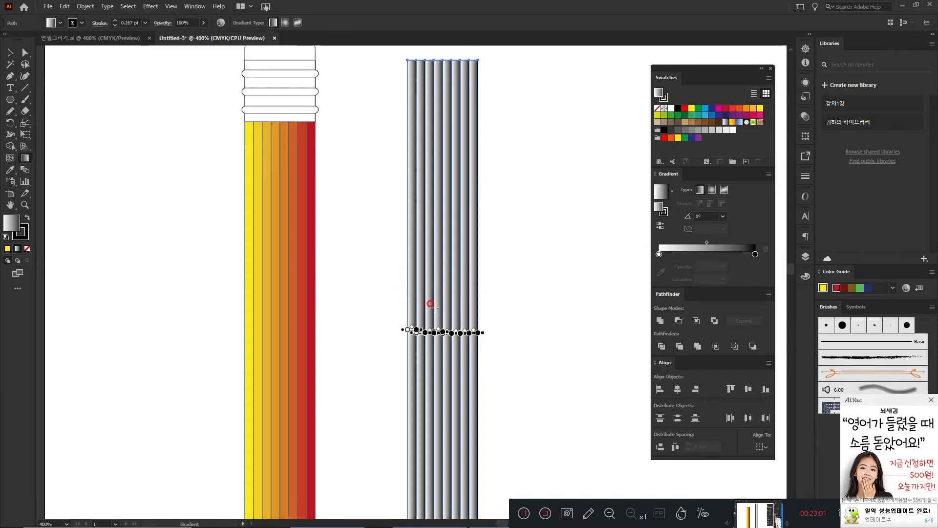
{"action": "left_click_drag", "start_coordinate": [402, 301], "coordinate": [476, 302]}
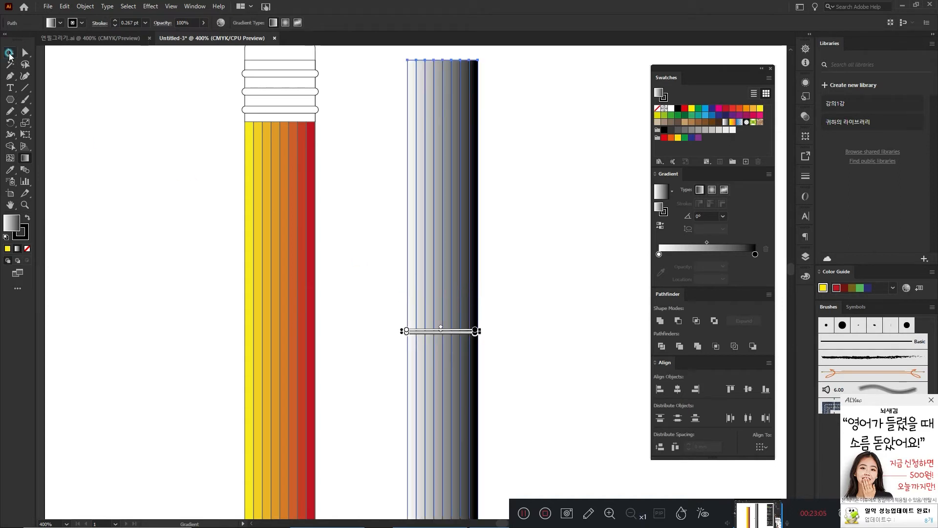
{"action": "left_click", "coordinate": [9, 53]}
{"action": "left_click", "coordinate": [399, 196]}
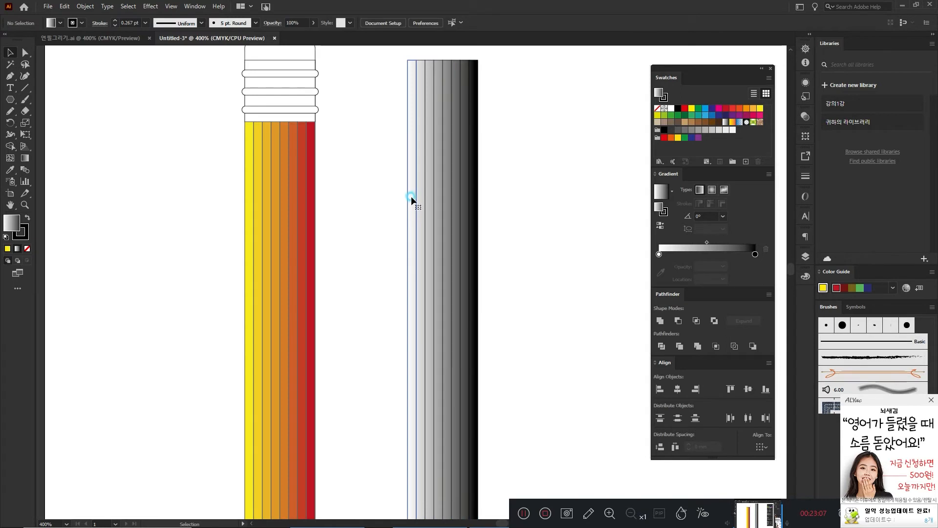
Examine the fills of individual strips in the gradient copy and in the blended pencil body
{"action": "left_click", "coordinate": [412, 195]}
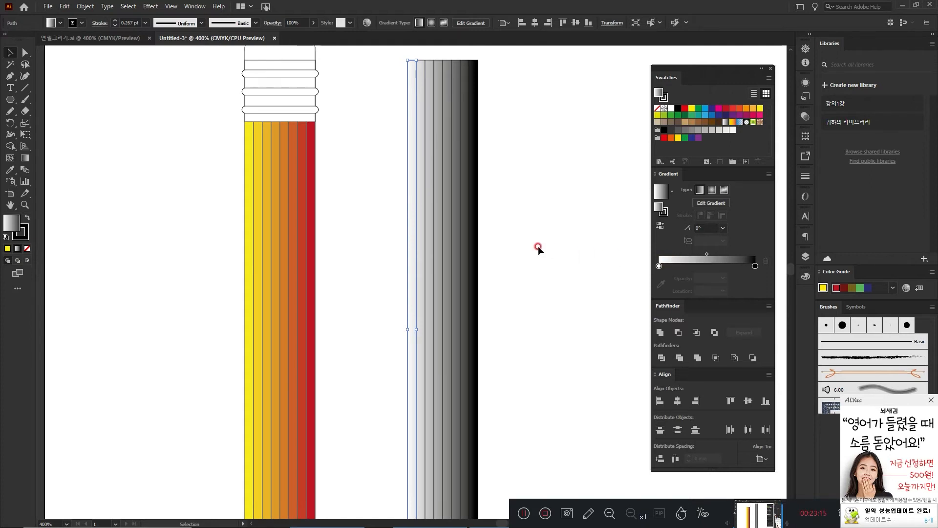
{"action": "left_click_drag", "start_coordinate": [514, 292], "coordinate": [377, 196]}
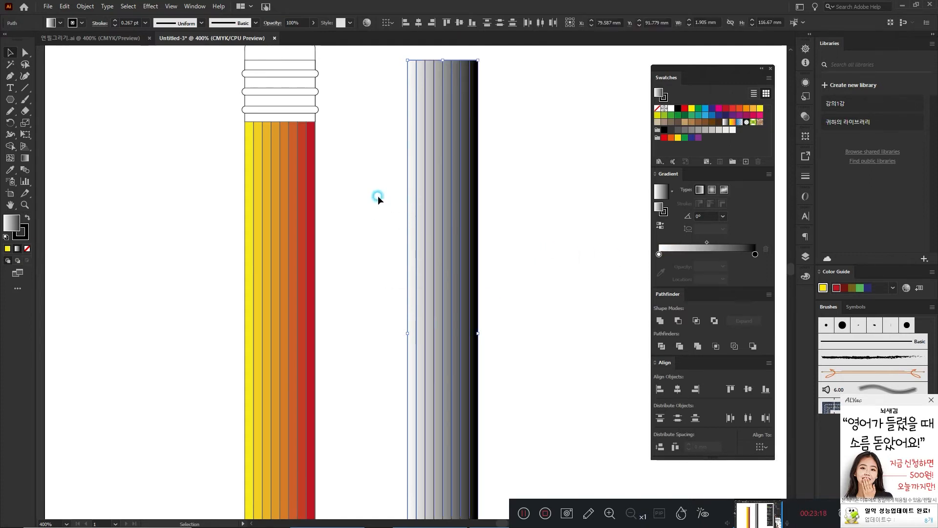
{"action": "left_click", "coordinate": [414, 177]}
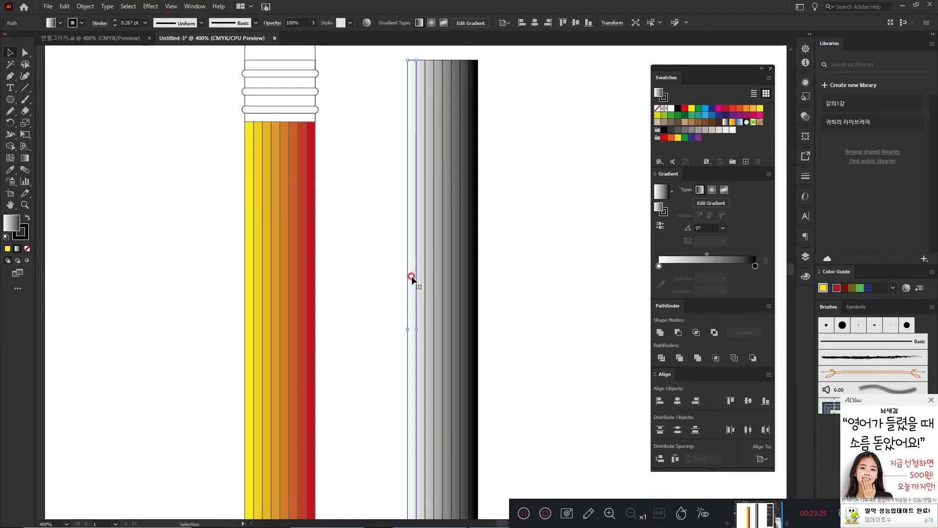
{"action": "left_click", "coordinate": [332, 232]}
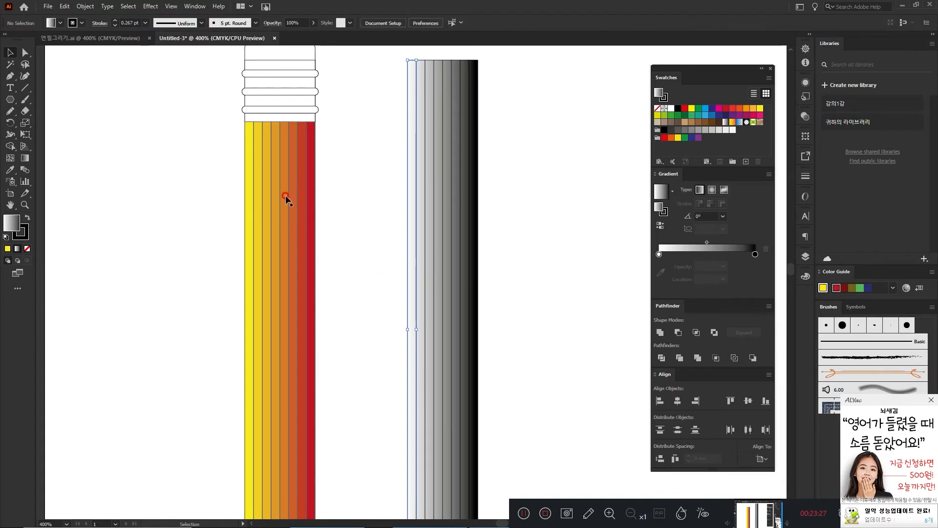
{"action": "left_click", "coordinate": [256, 163]}
{"action": "left_click", "coordinate": [256, 163]}
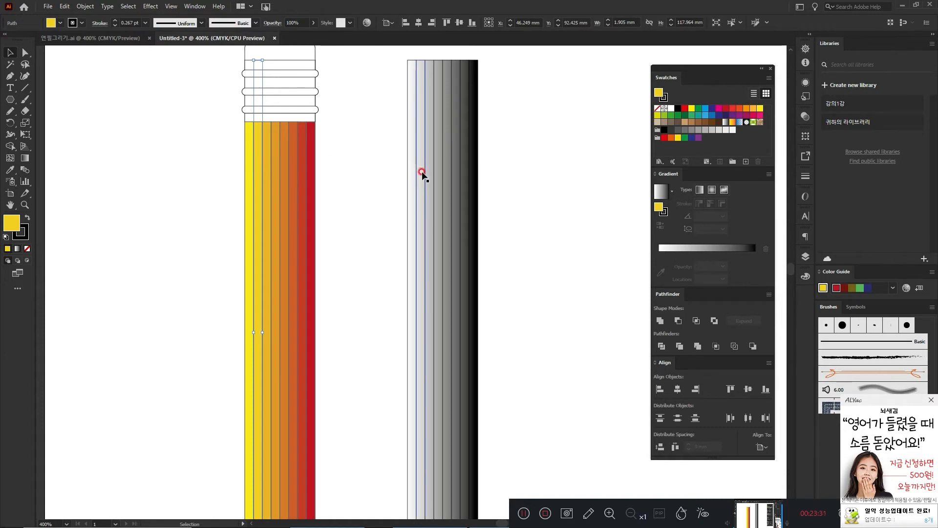
{"action": "left_click", "coordinate": [422, 172]}
{"action": "left_click", "coordinate": [498, 175]}
{"action": "left_click", "coordinate": [258, 159]}
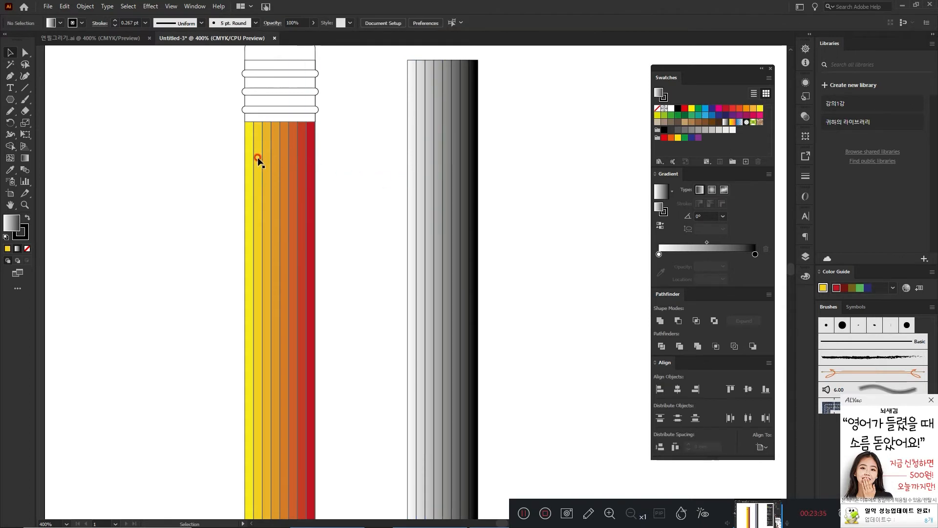
{"action": "left_click", "coordinate": [285, 158]}
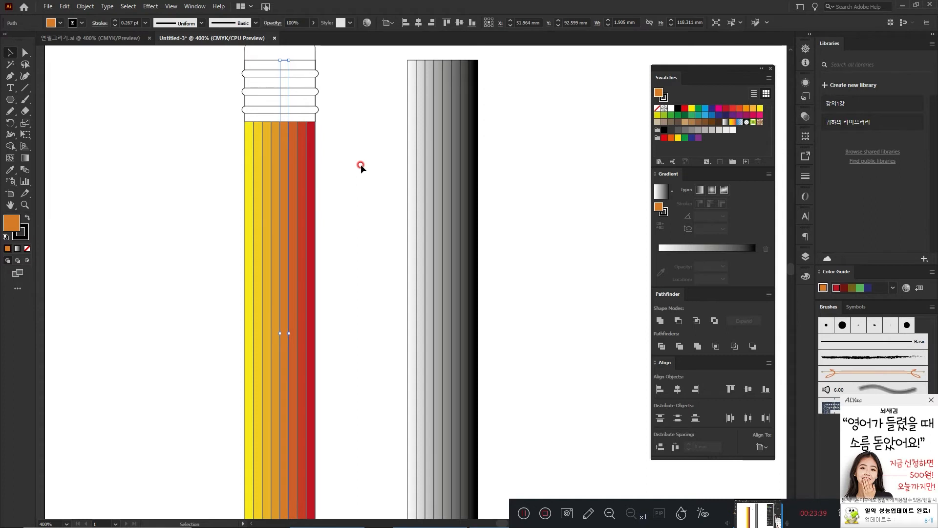
Delete the gradient-filled copy of the body strips beside the pencil
{"action": "left_click_drag", "start_coordinate": [368, 180], "coordinate": [506, 222]}
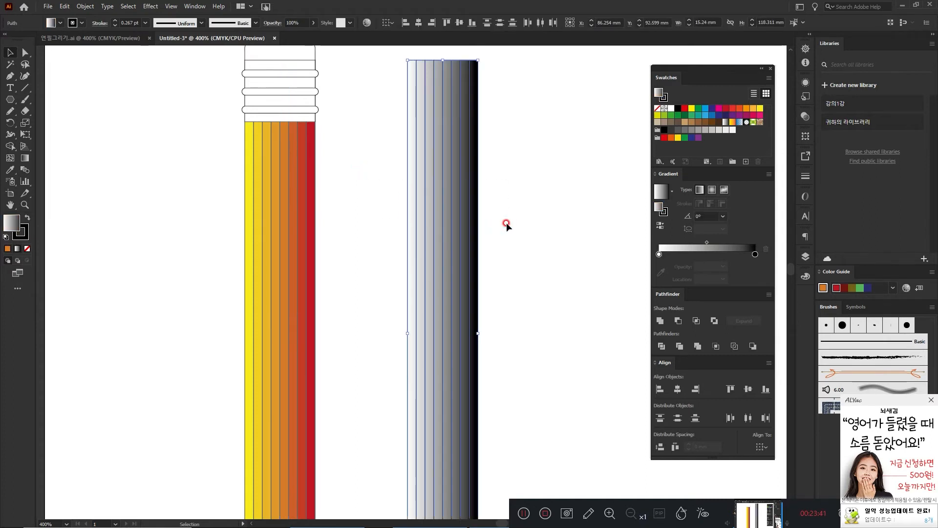
{"action": "key", "text": "Delete"}
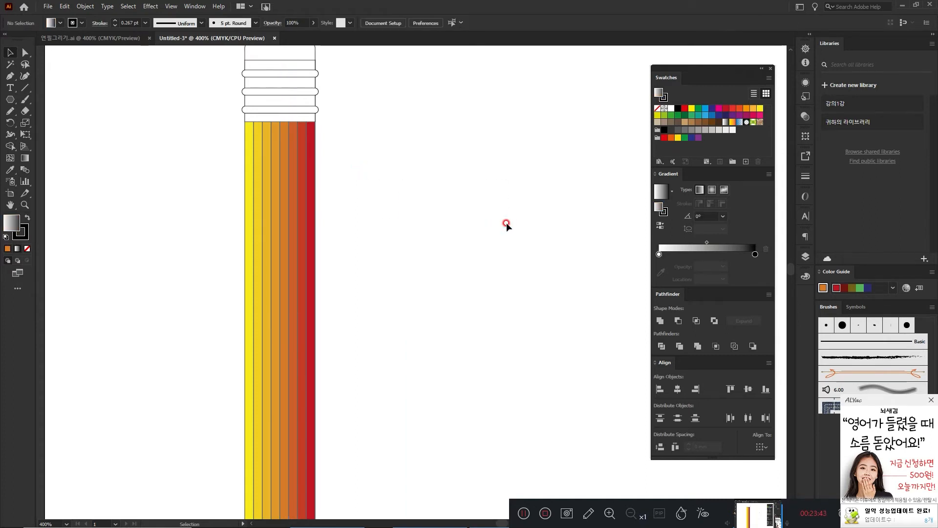
{"action": "left_click_drag", "start_coordinate": [331, 116], "coordinate": [398, 180]}
{"action": "left_click_drag", "start_coordinate": [459, 329], "coordinate": [217, 265]}
{"action": "left_click", "coordinate": [230, 264]}
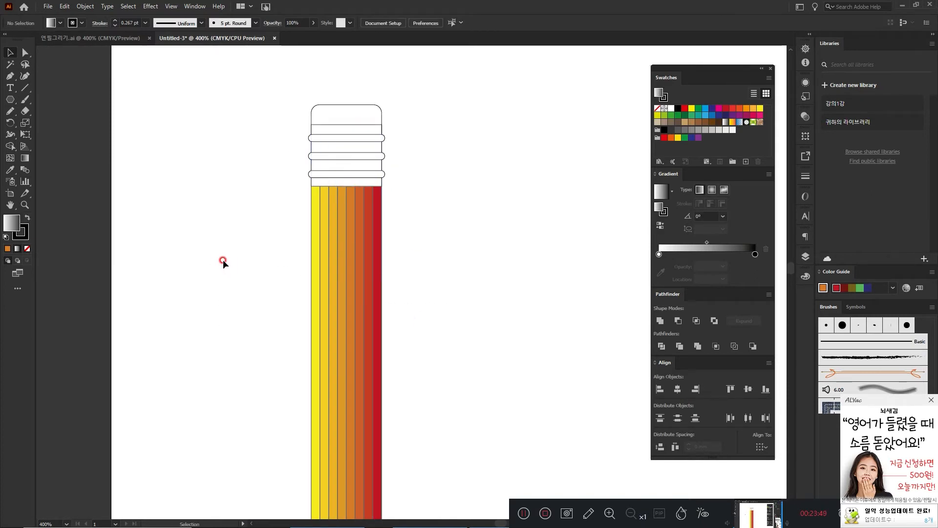
Draw a square about 4.4 mm wide with a white-to-black gradient fill above the eraser
{"action": "mouse_move", "coordinate": [549, 185]}
{"action": "left_mouse_down"}
{"action": "mouse_move", "coordinate": [580, 203]}
{"action": "mouse_move", "coordinate": [375, 262]}
{"action": "left_mouse_up"}
{"action": "left_click", "coordinate": [11, 100]}
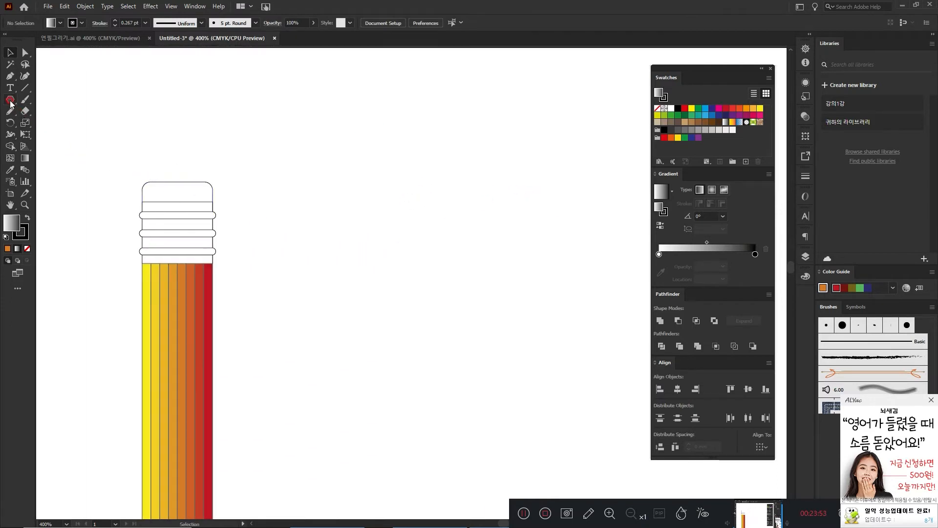
{"action": "left_click", "coordinate": [31, 98]}
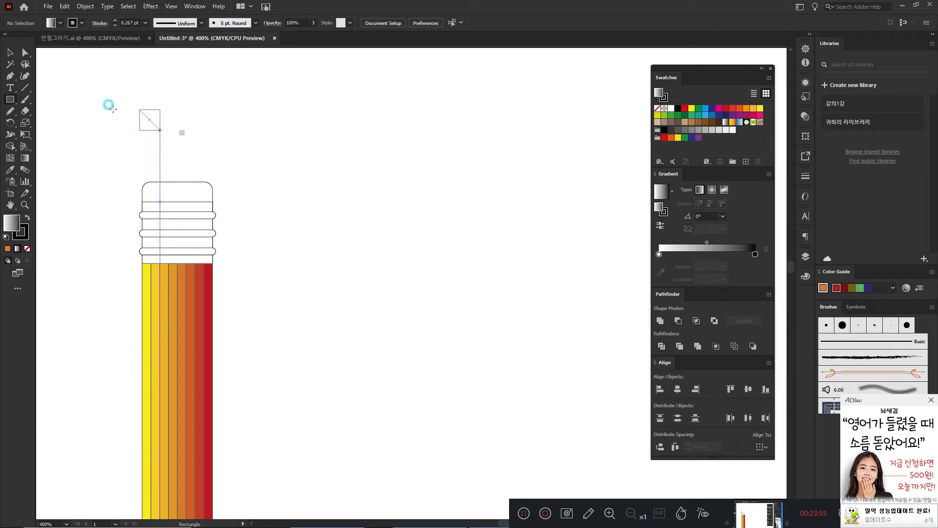
{"action": "left_click", "coordinate": [12, 54]}
{"action": "left_click", "coordinate": [137, 127]}
Duplicate the square repeatedly to the right at equal spacing to make a row of twelve squares
{"action": "left_click_drag", "start_coordinate": [146, 129], "coordinate": [174, 133]}
{"action": "key", "text": "ctrl+d"}
{"action": "key", "text": "ctrl+d"}
{"action": "key", "text": "ctrl+d"}
{"action": "key", "text": "ctrl+d"}
{"action": "key", "text": "ctrl+d"}
{"action": "key", "text": "ctrl+d"}
{"action": "key", "text": "ctrl+d"}
{"action": "key", "text": "ctrl+d"}
{"action": "key", "text": "ctrl+d"}
{"action": "key", "text": "ctrl+d"}
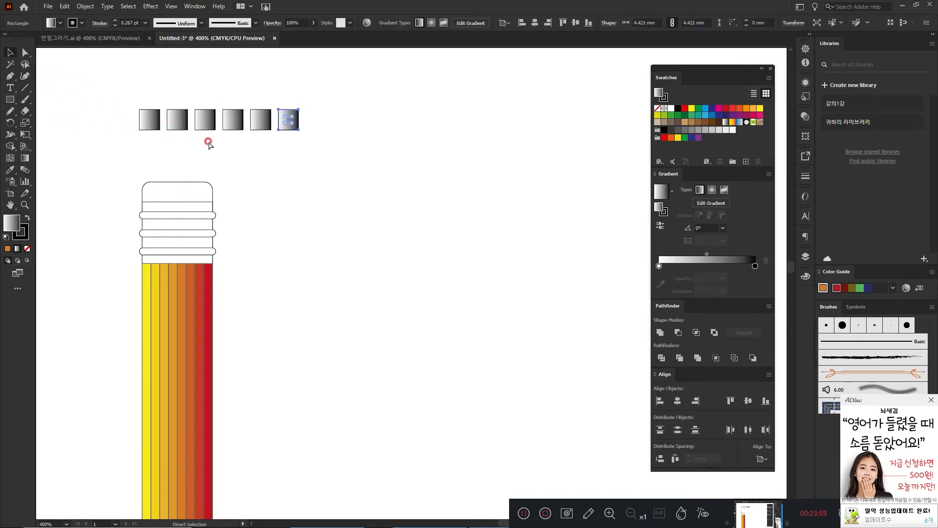
Fill the first square of the row with white and deselect it
{"action": "left_click_drag", "start_coordinate": [484, 140], "coordinate": [125, 79]}
{"action": "left_click", "coordinate": [148, 123]}
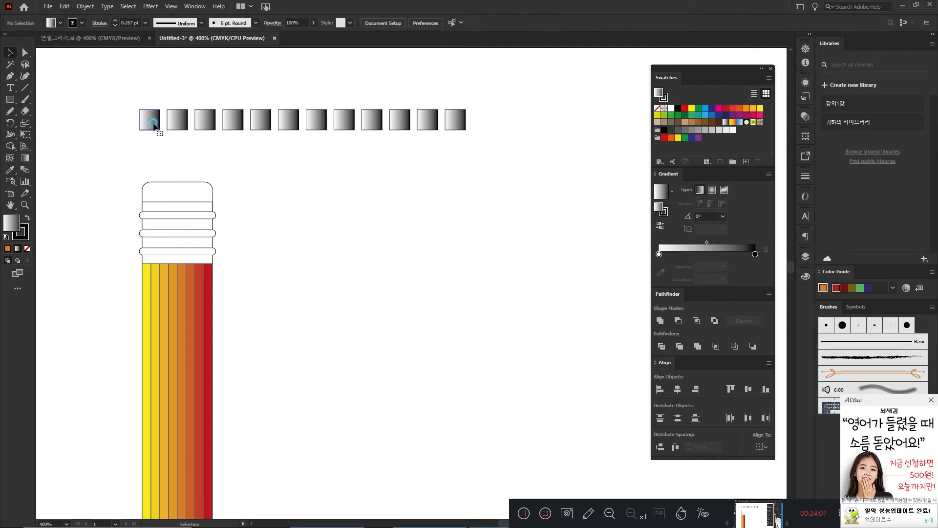
{"action": "left_click", "coordinate": [671, 108]}
{"action": "left_click", "coordinate": [469, 161]}
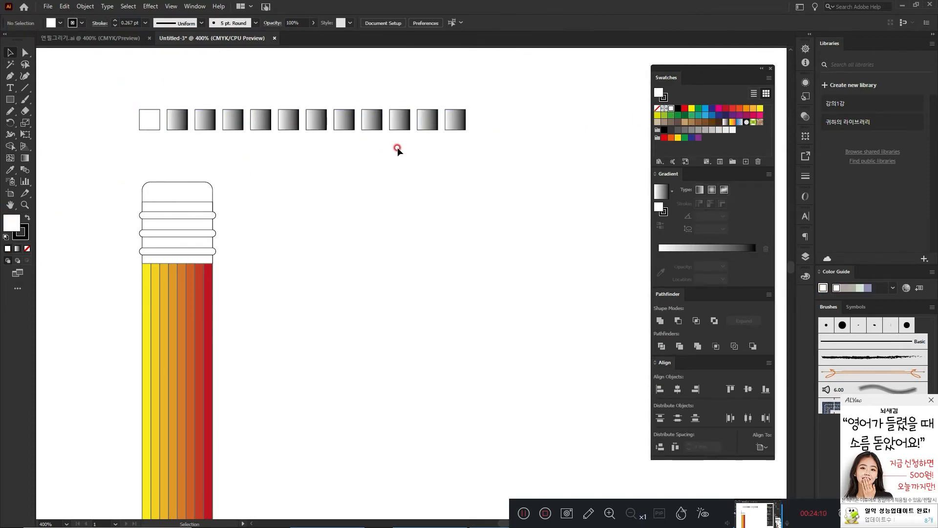
Delete the twelfth square and fill the eleventh square at the row's right end with black
{"action": "left_click_drag", "start_coordinate": [453, 89], "coordinate": [454, 88]}
{"action": "left_click", "coordinate": [677, 108]}
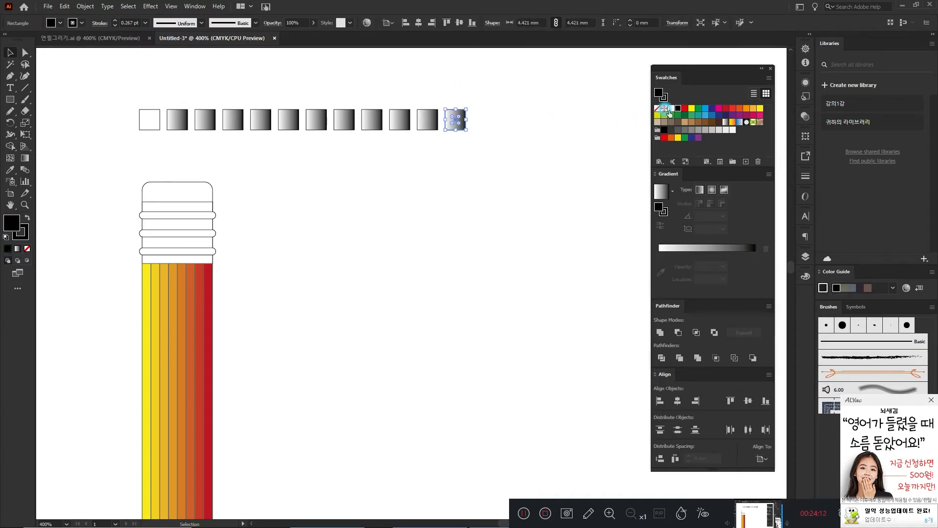
{"action": "key", "text": "Delete"}
{"action": "left_click", "coordinate": [427, 119]}
{"action": "left_click", "coordinate": [698, 108]}
{"action": "left_click", "coordinate": [677, 108]}
Blend the fill colors of all the squares horizontally from white to black, and deselect them
{"action": "left_click_drag", "start_coordinate": [498, 156], "coordinate": [76, 67]}
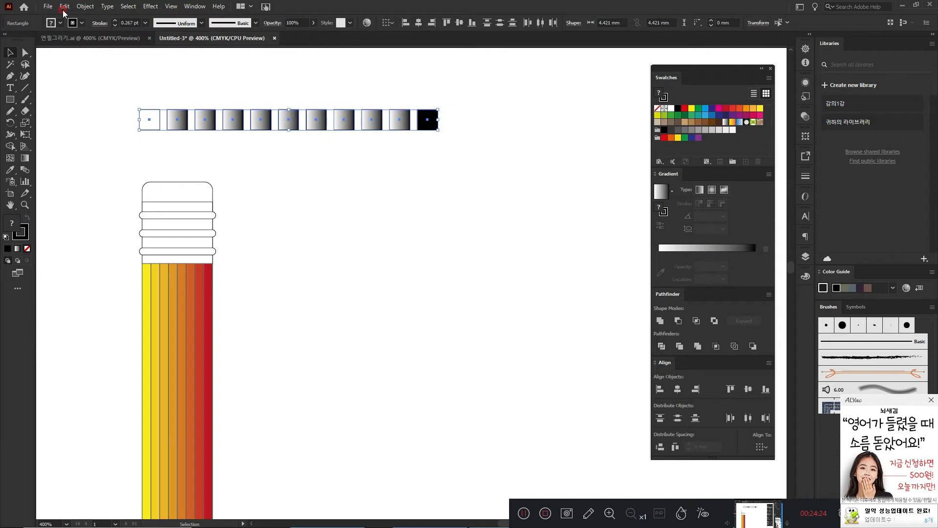
{"action": "left_click", "coordinate": [65, 7]}
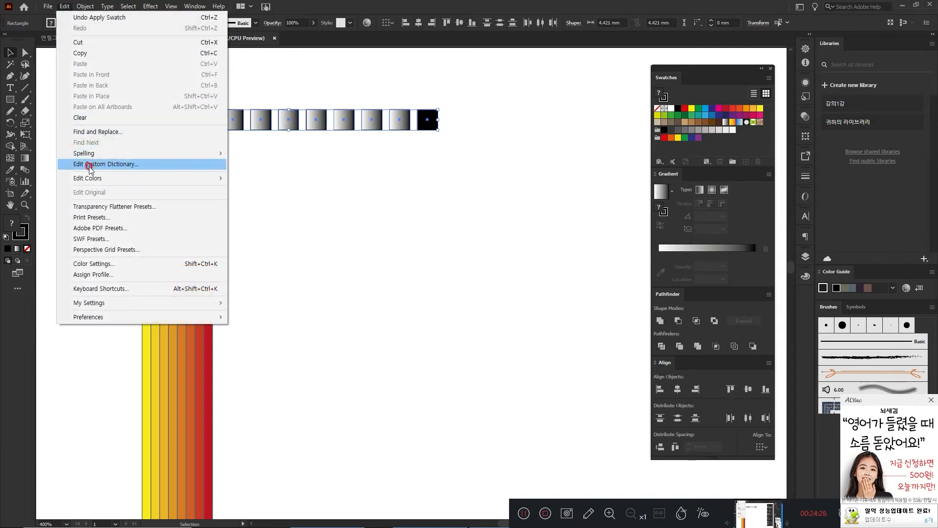
{"action": "mouse_move", "coordinate": [117, 179]}
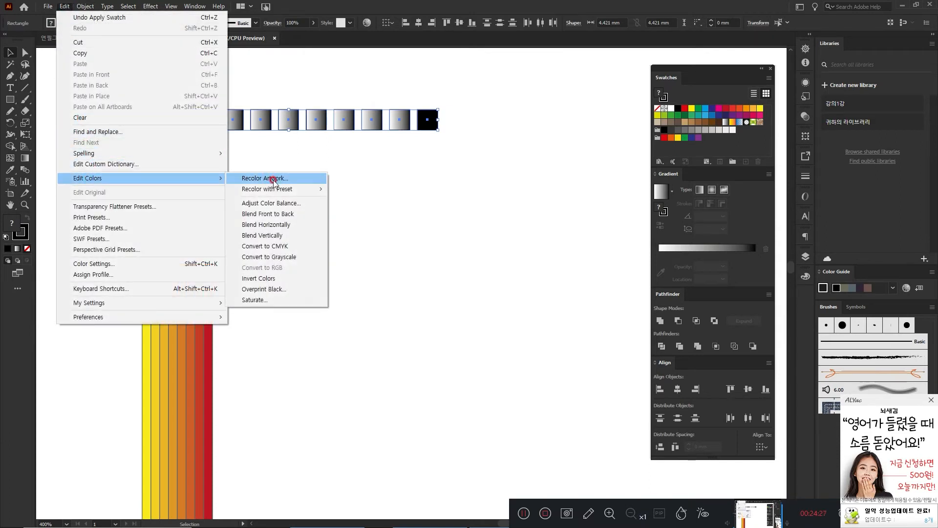
{"action": "left_click", "coordinate": [280, 226]}
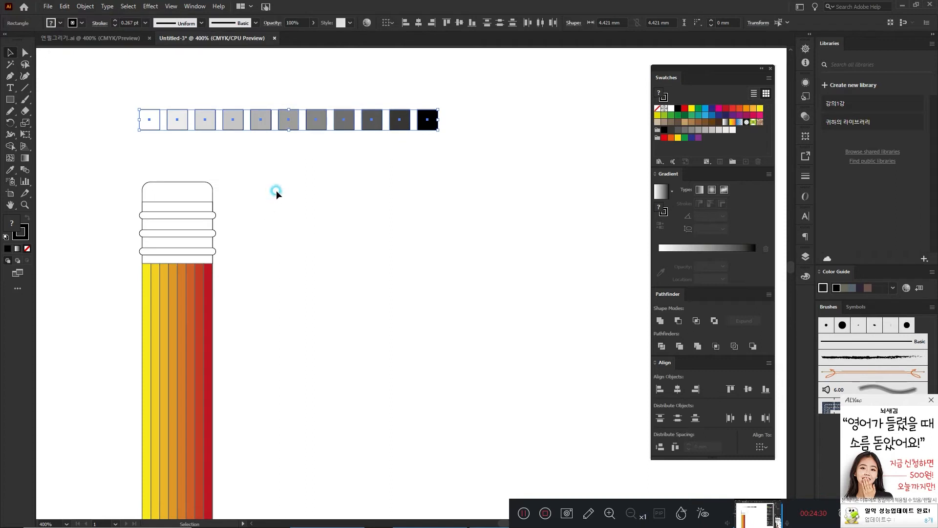
{"action": "left_click", "coordinate": [276, 194]}
Examine the CMYK fill values of the individual squares in the blended white-to-black row
{"action": "left_click", "coordinate": [178, 120]}
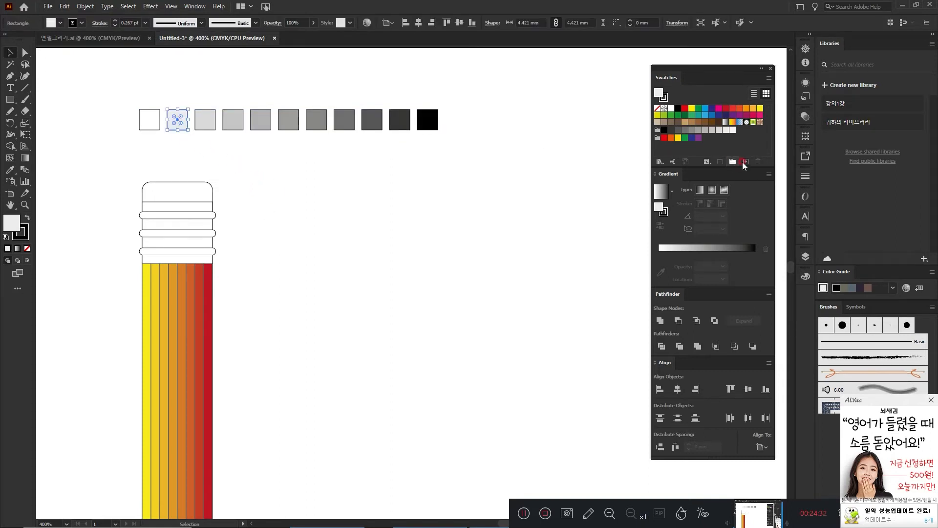
{"action": "left_click", "coordinate": [807, 276]}
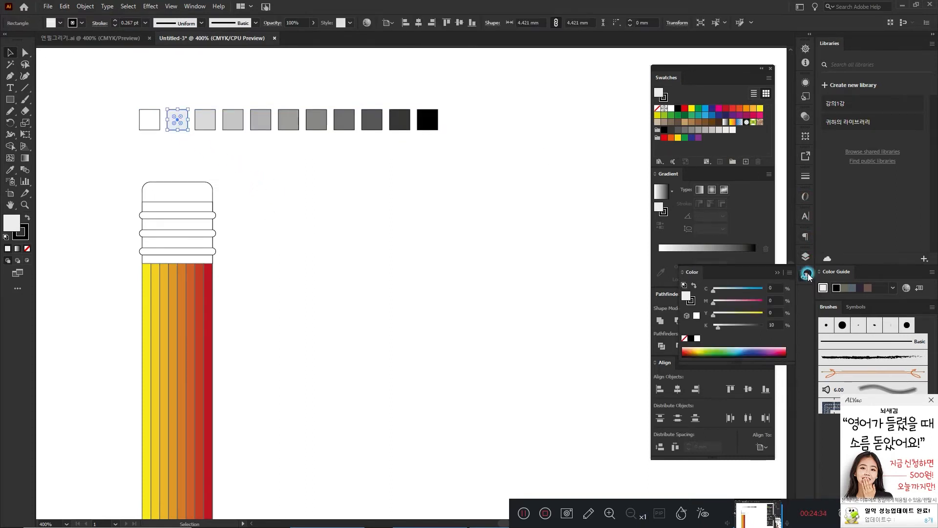
{"action": "left_click", "coordinate": [204, 122]}
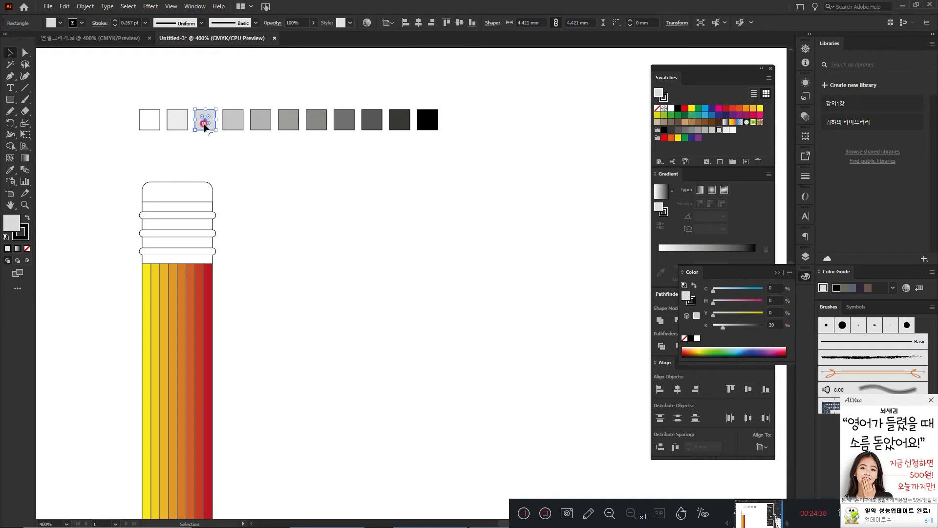
{"action": "left_click", "coordinate": [232, 122]}
{"action": "left_click", "coordinate": [263, 120]}
{"action": "left_click", "coordinate": [288, 120]}
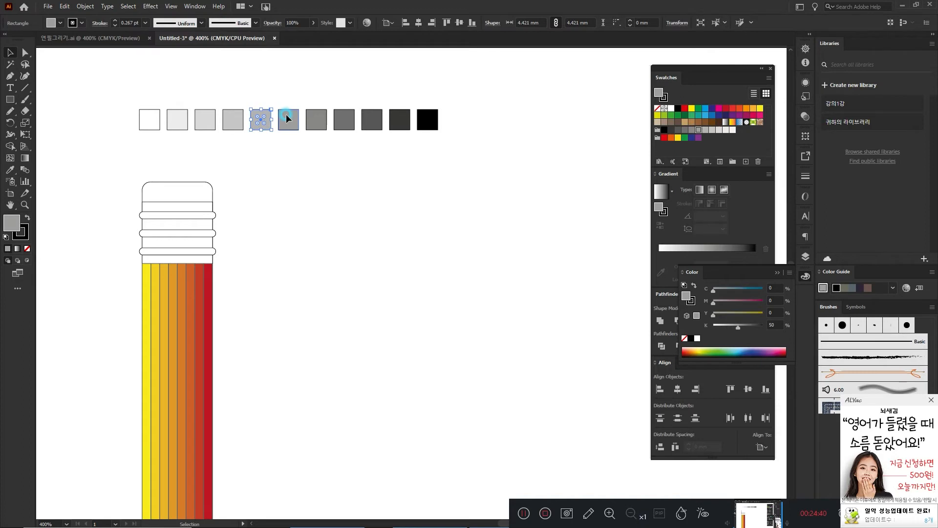
{"action": "left_click", "coordinate": [316, 118]}
{"action": "left_click", "coordinate": [344, 120]}
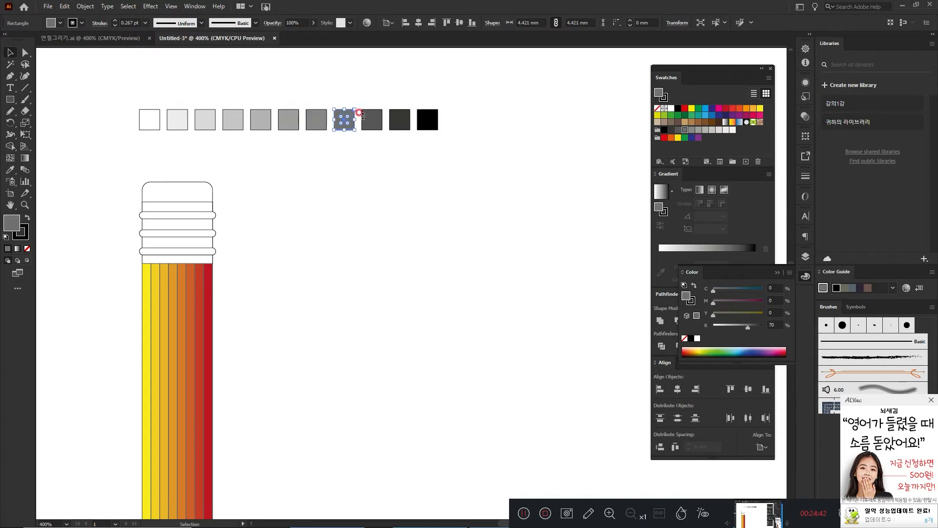
{"action": "left_click", "coordinate": [467, 158]}
{"action": "left_click_drag", "start_coordinate": [477, 142], "coordinate": [103, 96]}
{"action": "left_click", "coordinate": [429, 122]}
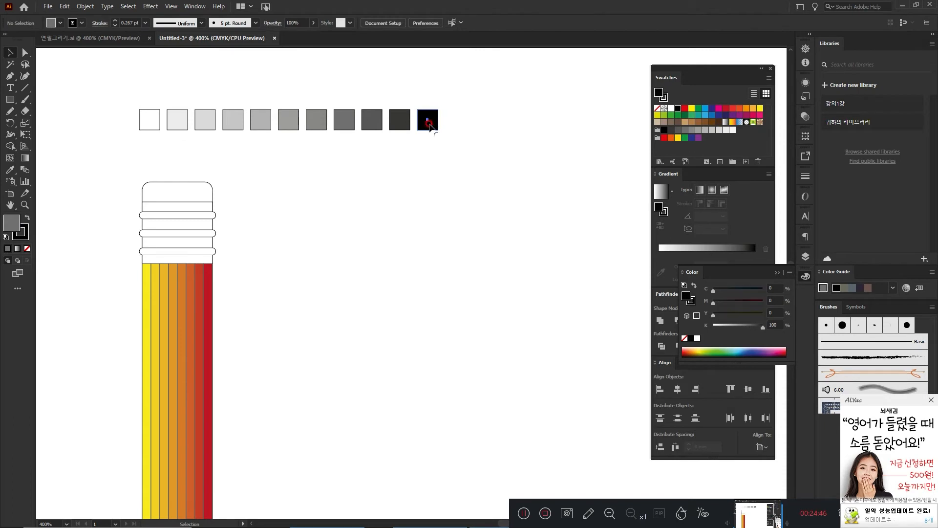
{"action": "left_click", "coordinate": [304, 145]}
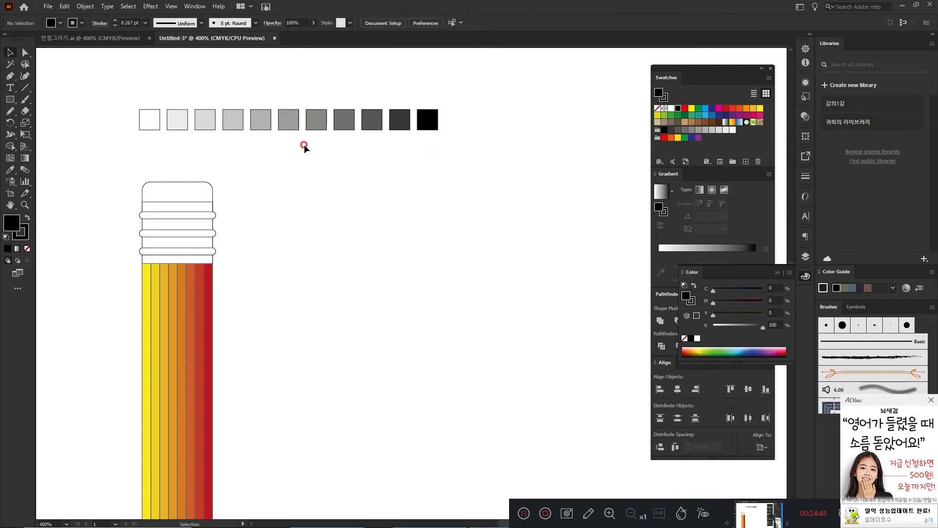
{"action": "left_click", "coordinate": [150, 119]}
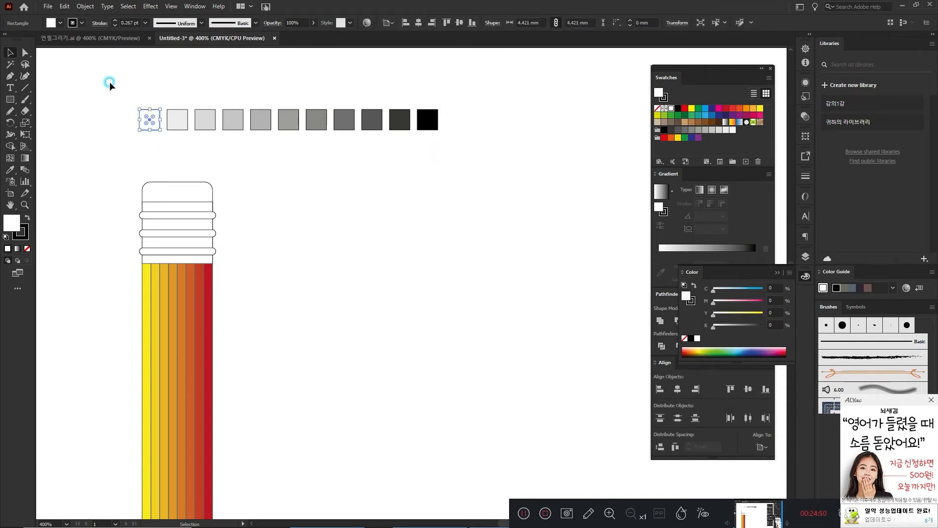
Delete the entire row of gray squares above the pencil and hide the color sliders
{"action": "left_click", "coordinate": [109, 81]}
{"action": "left_click_drag", "start_coordinate": [450, 138], "coordinate": [175, 92]}
{"action": "left_click_drag", "start_coordinate": [114, 100], "coordinate": [535, 145]}
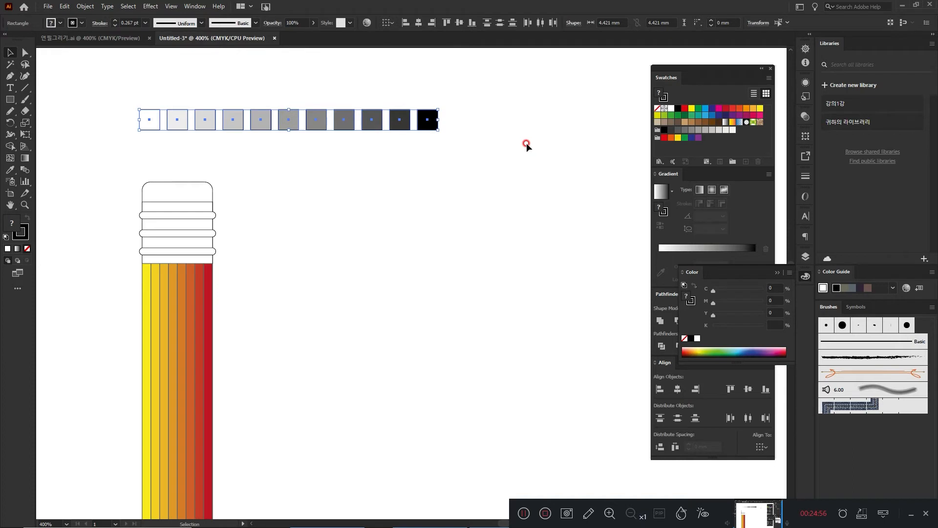
{"action": "left_click_drag", "start_coordinate": [374, 175], "coordinate": [407, 222]}
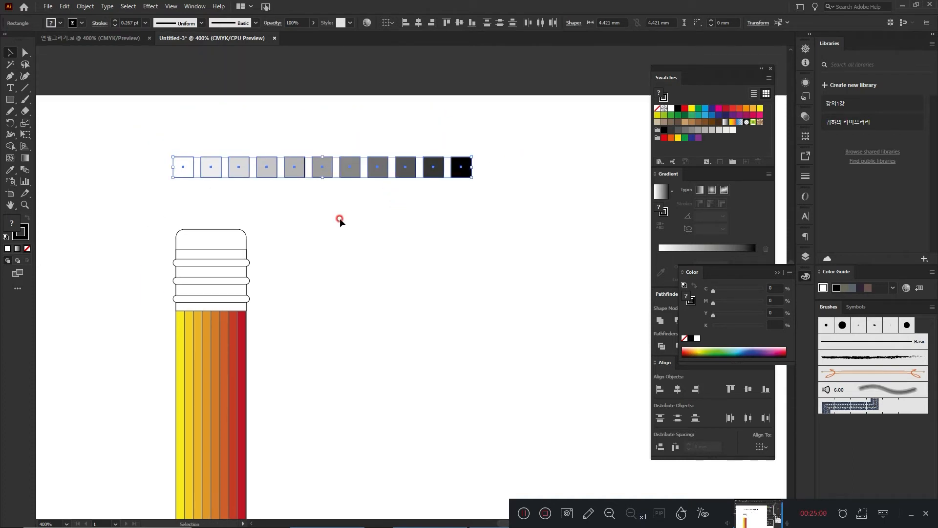
{"action": "left_click_drag", "start_coordinate": [339, 218], "coordinate": [332, 176]}
{"action": "key", "text": "Delete"}
{"action": "left_click_drag", "start_coordinate": [507, 323], "coordinate": [547, 242]}
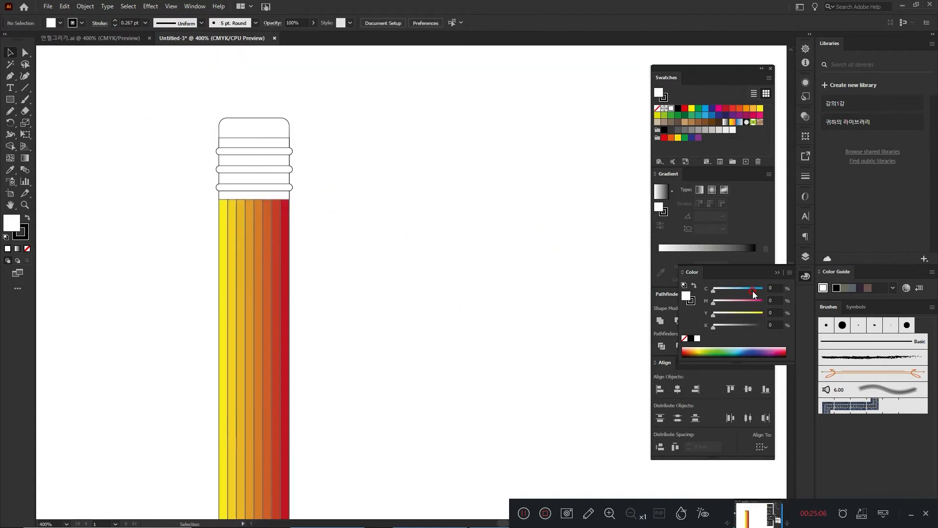
{"action": "left_click", "coordinate": [778, 273]}
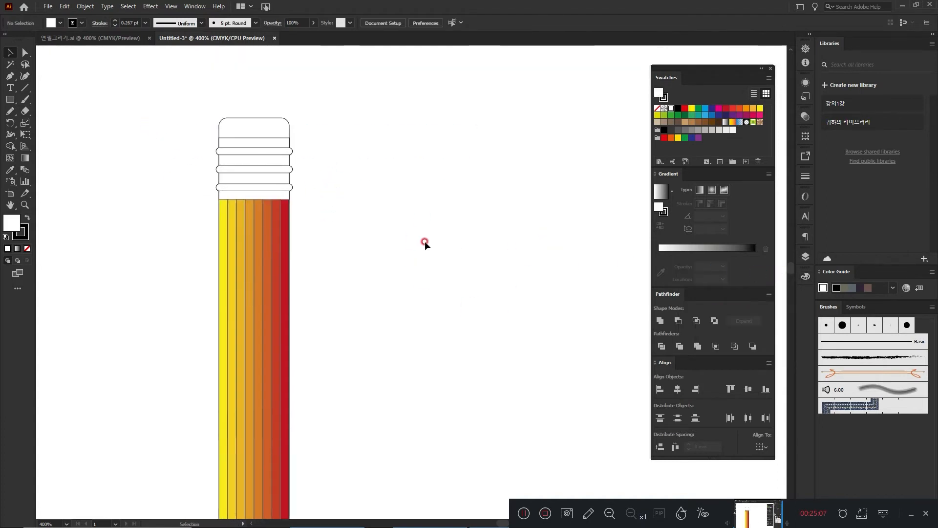
Duplicate the pencil's ferrule rectangle into the empty area beside the pencil and select the copy
{"action": "left_click", "coordinate": [276, 140]}
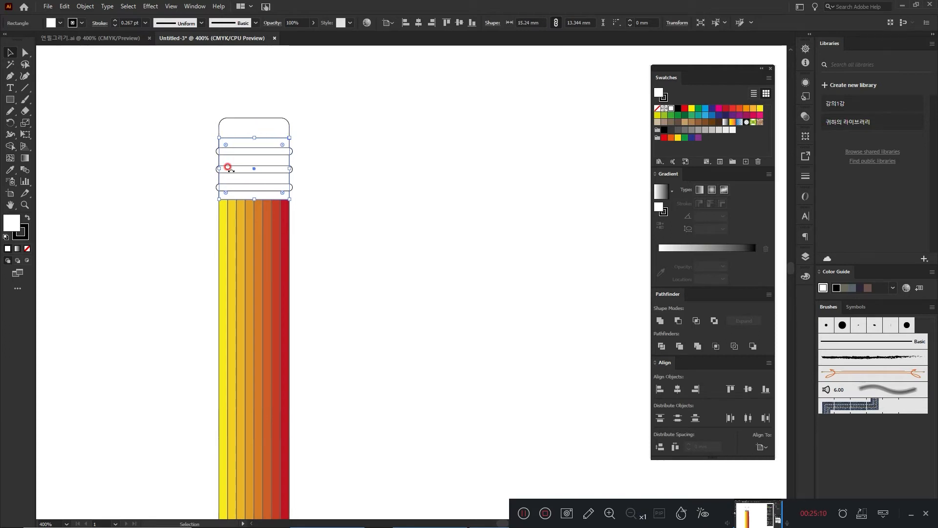
{"action": "left_click_drag", "start_coordinate": [339, 162], "coordinate": [329, 180]}
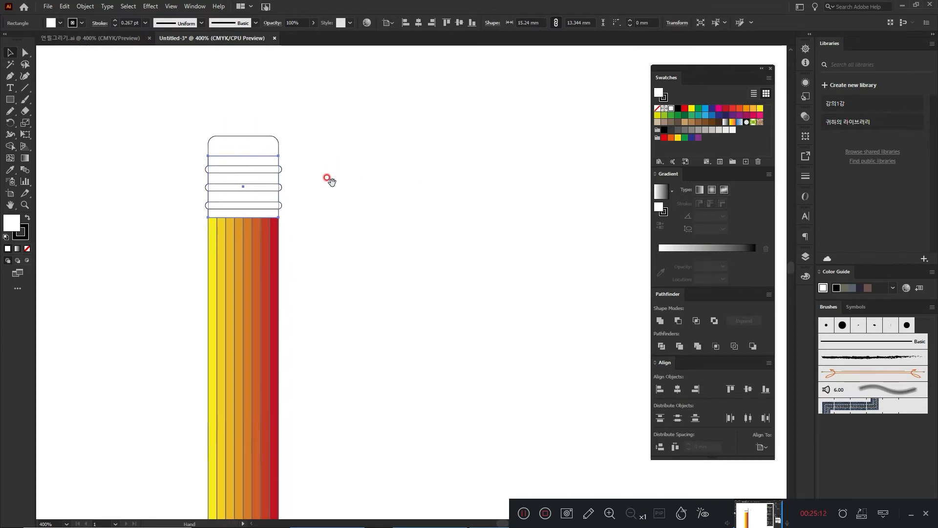
{"action": "left_click_drag", "start_coordinate": [253, 157], "coordinate": [400, 164]}
{"action": "left_click", "coordinate": [437, 240]}
{"action": "left_click_drag", "start_coordinate": [436, 240], "coordinate": [381, 236]}
{"action": "left_click_drag", "start_coordinate": [406, 246], "coordinate": [274, 95]}
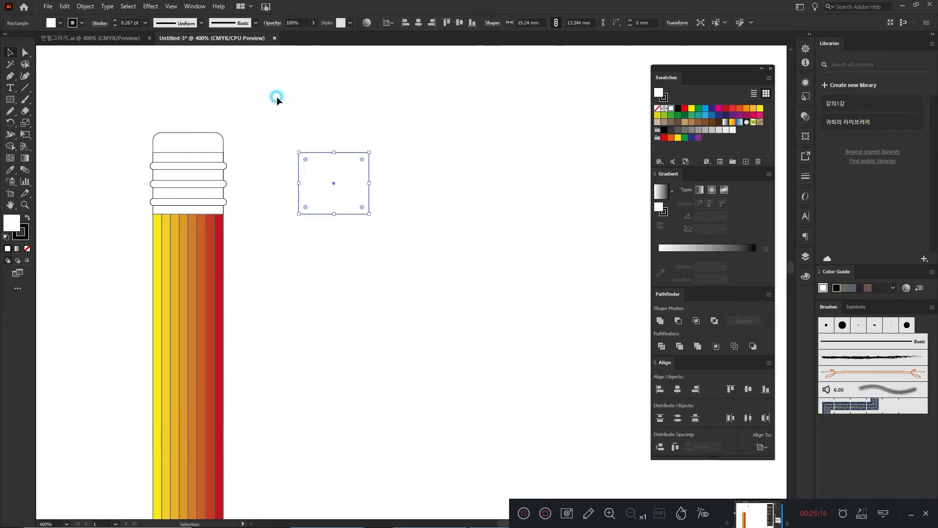
Try a linear and a freeform gradient on the copied rectangle, and inspect the freeform color points at its corners
{"action": "left_click", "coordinate": [700, 190]}
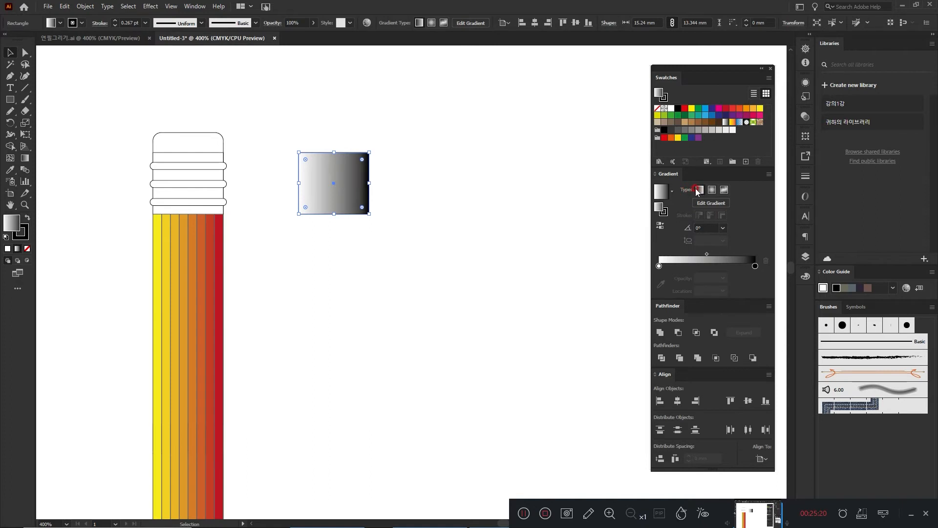
{"action": "left_click", "coordinate": [724, 190]}
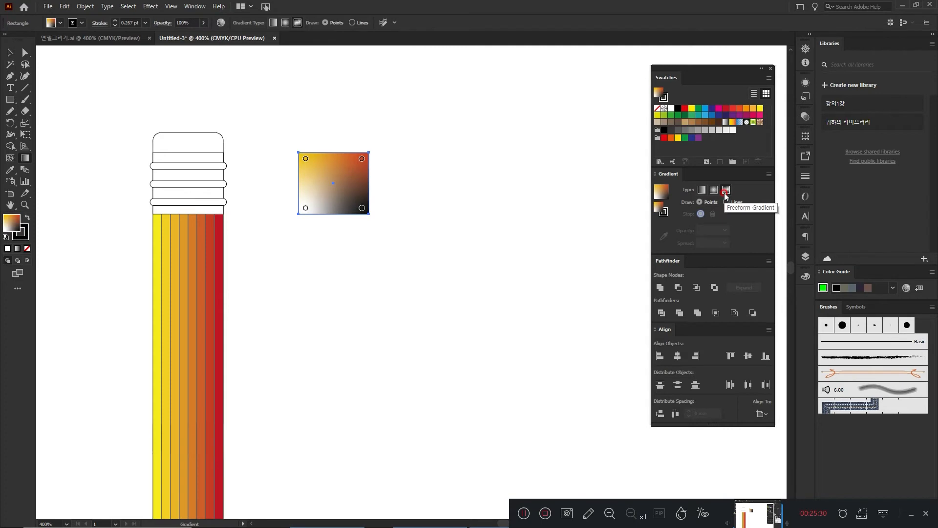
{"action": "left_click", "coordinate": [362, 158]}
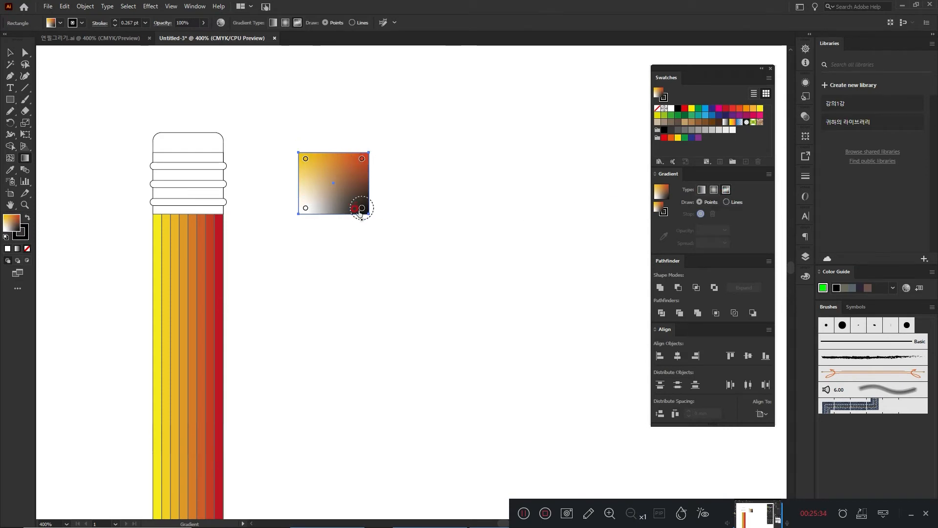
{"action": "left_click", "coordinate": [306, 158]}
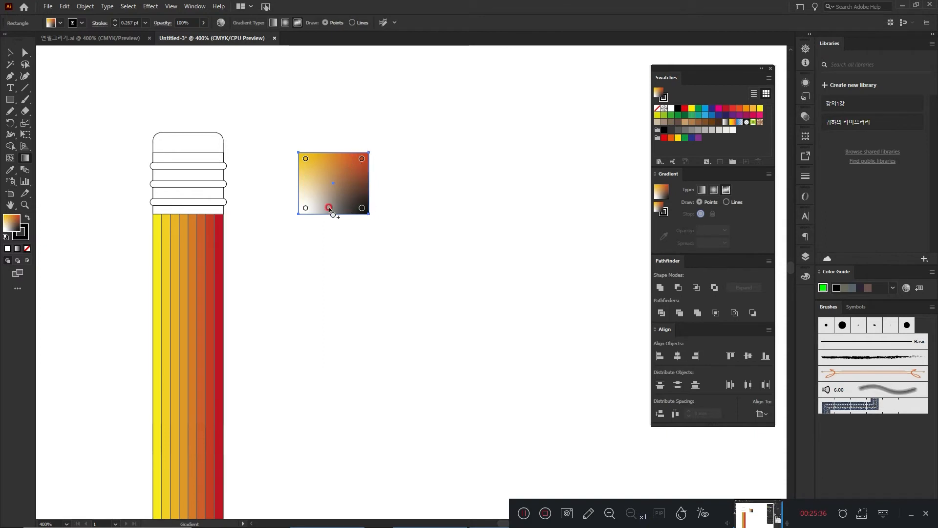
{"action": "left_click", "coordinate": [337, 190]}
{"action": "left_click_drag", "start_coordinate": [336, 190], "coordinate": [193, 202]}
Draw a white rectangle about 16 by 13.3 mm immediately to the right of the freeform gradient rectangle
{"action": "left_click", "coordinate": [11, 158]}
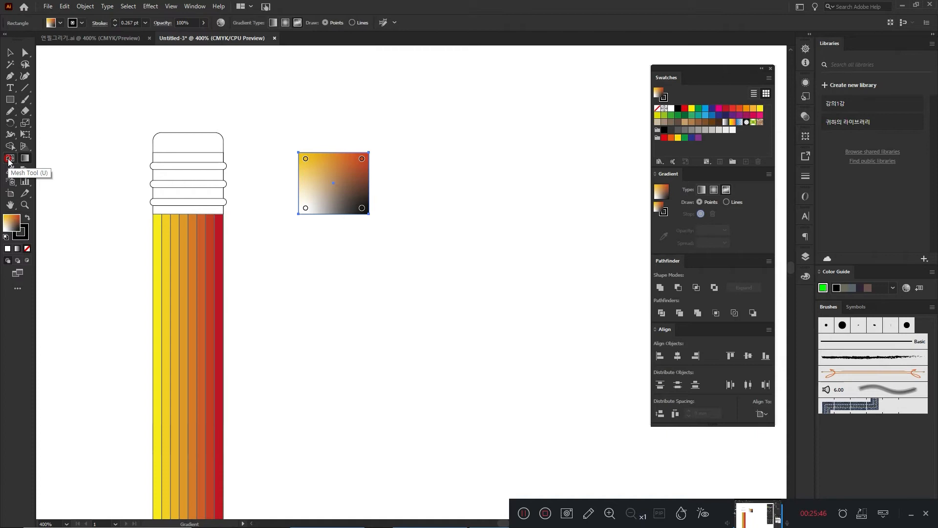
{"action": "left_click", "coordinate": [10, 99]}
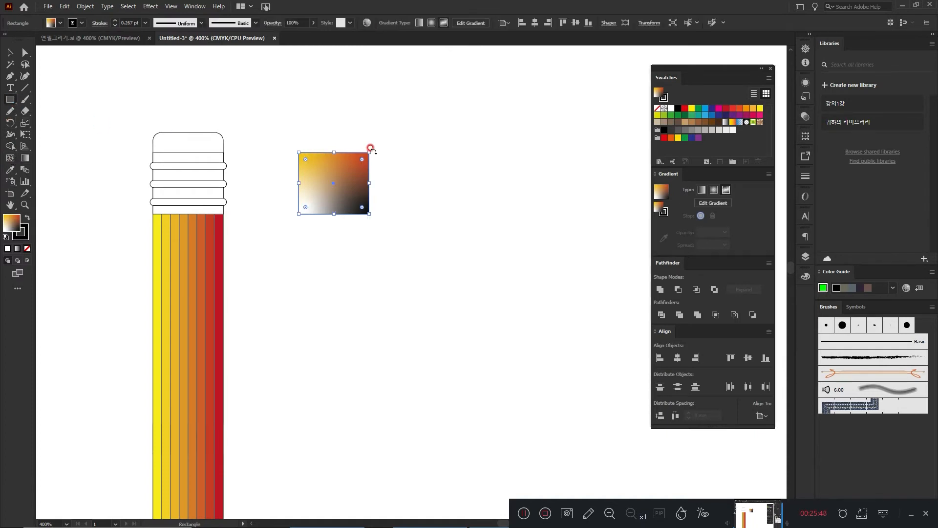
{"action": "left_click_drag", "start_coordinate": [379, 153], "coordinate": [453, 214]}
Add two gradient mesh points to the new rectangle, coloring the upper-left one yellow and the lower-right one black
{"action": "left_click", "coordinate": [10, 158]}
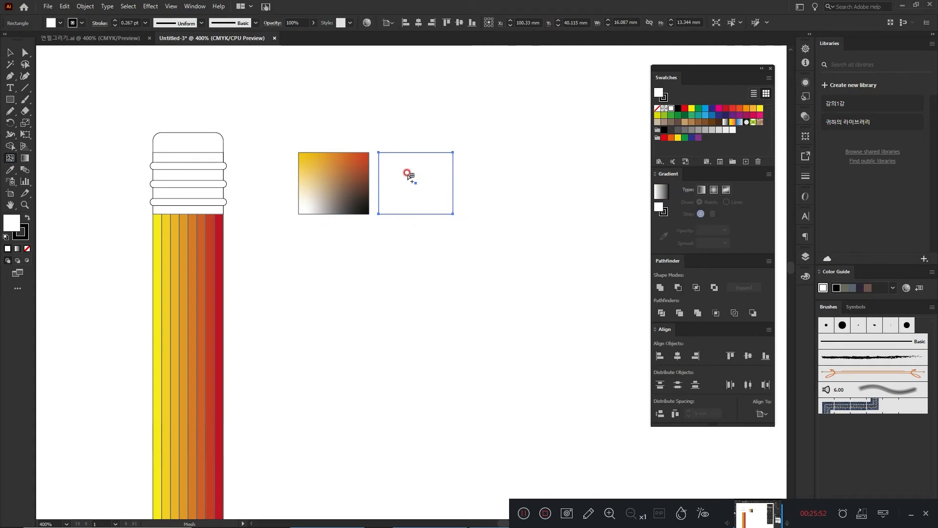
{"action": "left_click", "coordinate": [394, 161]}
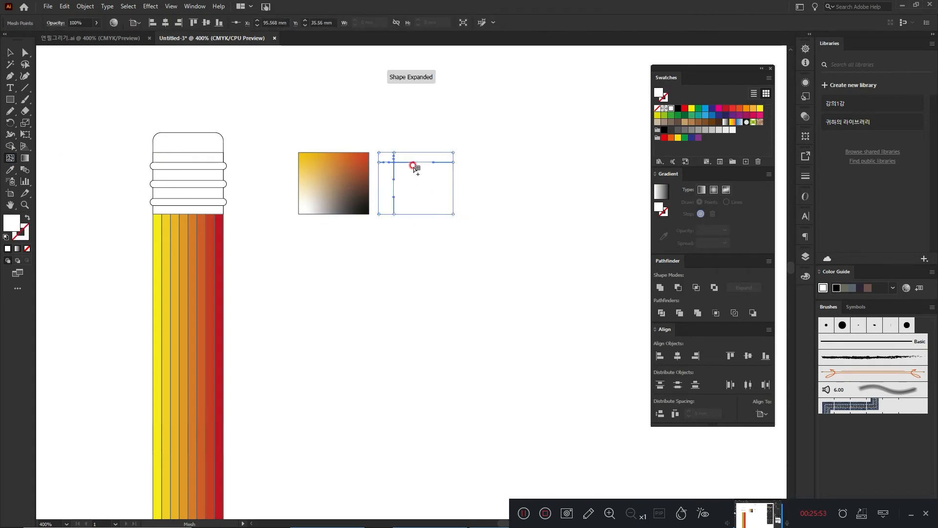
{"action": "left_click", "coordinate": [692, 108]}
{"action": "left_click", "coordinate": [433, 200]}
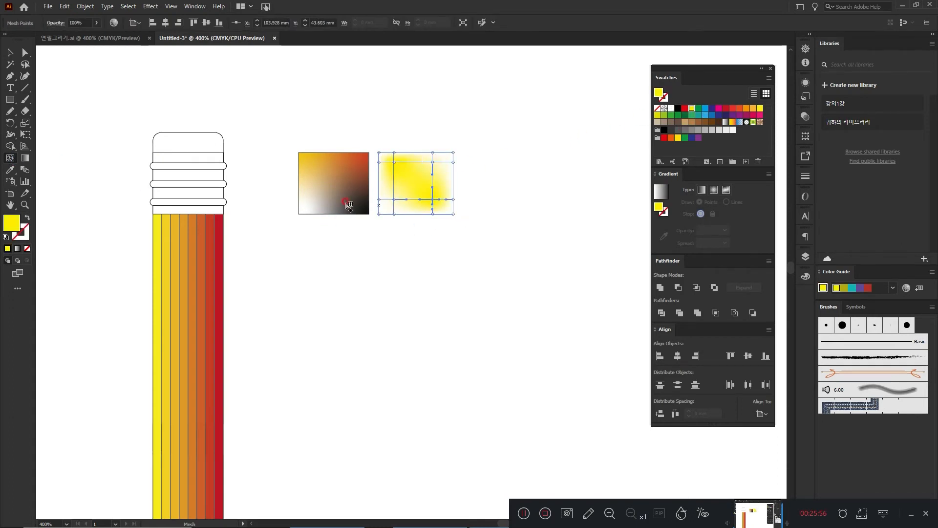
{"action": "left_click", "coordinate": [677, 108]}
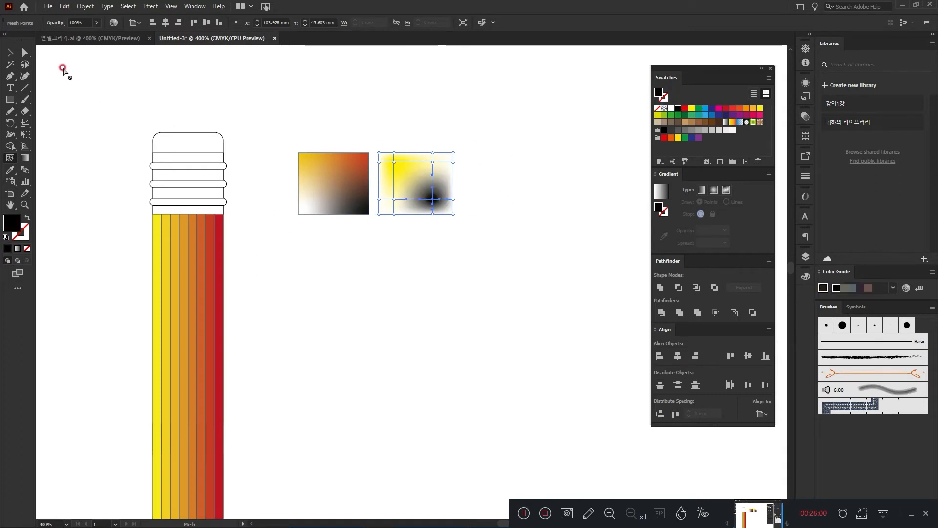
Move the yellow and black mesh points closer together and magnify the mesh to inspect the color transition
{"action": "left_click", "coordinate": [23, 53]}
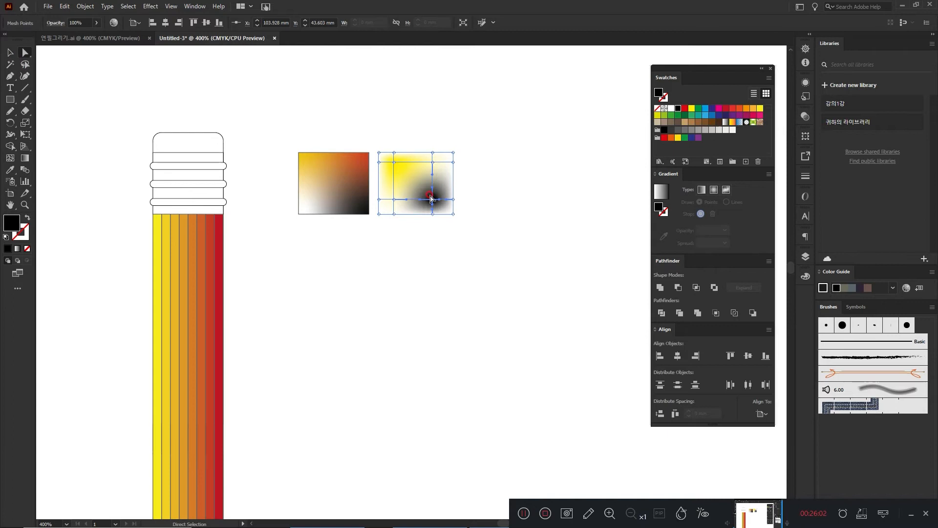
{"action": "left_click_drag", "start_coordinate": [394, 161], "coordinate": [424, 188]}
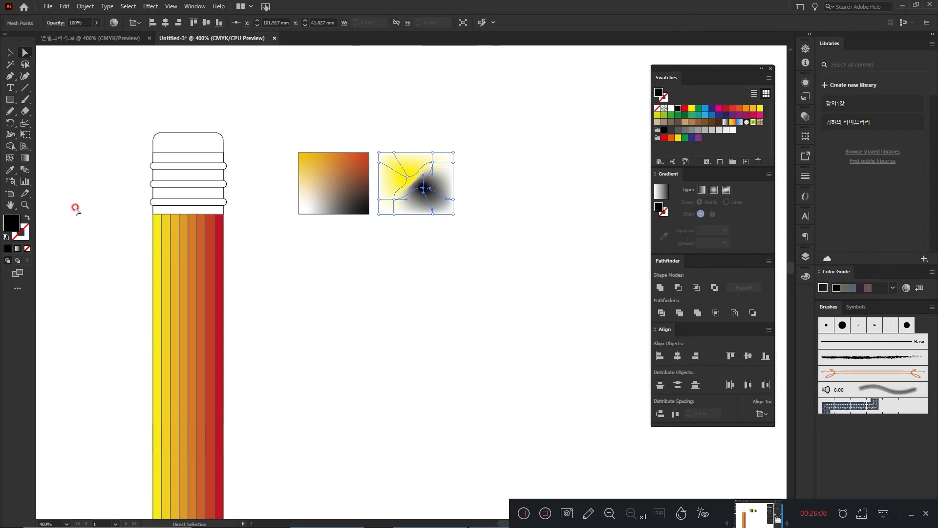
{"action": "left_click", "coordinate": [24, 205]}
{"action": "left_click_drag", "start_coordinate": [398, 157], "coordinate": [440, 228]}
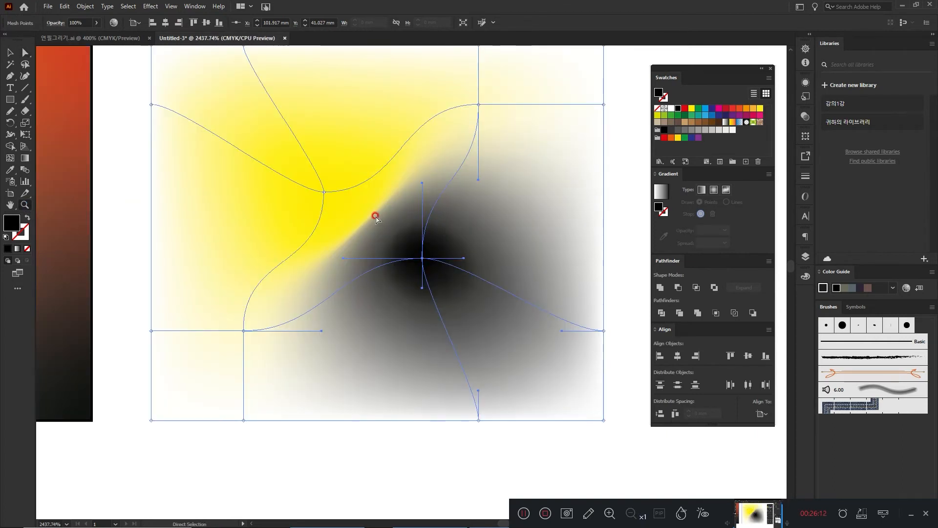
Undo the mesh point moves and delete the yellow-and-black mesh rectangle
{"action": "key", "text": "ctrl+z"}
{"action": "key", "text": "ctrl+z"}
{"action": "left_click", "coordinate": [329, 449], "text": "ctrl"}
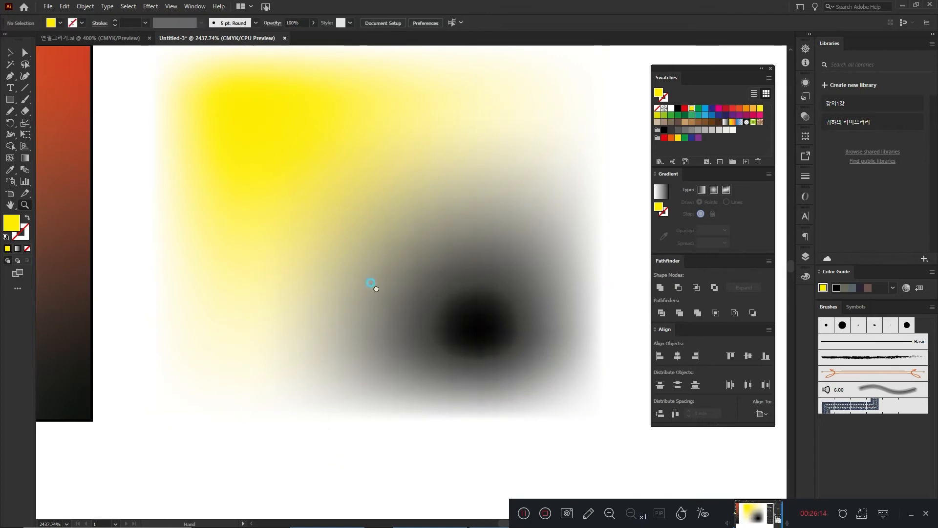
{"action": "scroll", "coordinate": [373, 283], "scroll_direction": "down", "scroll_amount": 7}
{"action": "left_click", "coordinate": [10, 54]}
{"action": "left_click_drag", "start_coordinate": [426, 321], "coordinate": [360, 204]}
{"action": "key", "text": "Delete"}
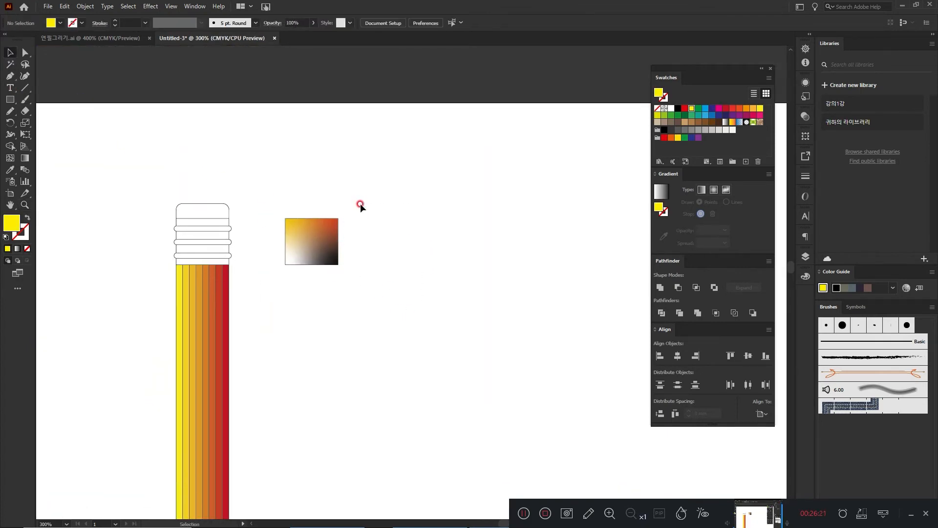
Delete the freeform gradient rectangle beside the pencil
{"action": "left_click", "coordinate": [326, 246]}
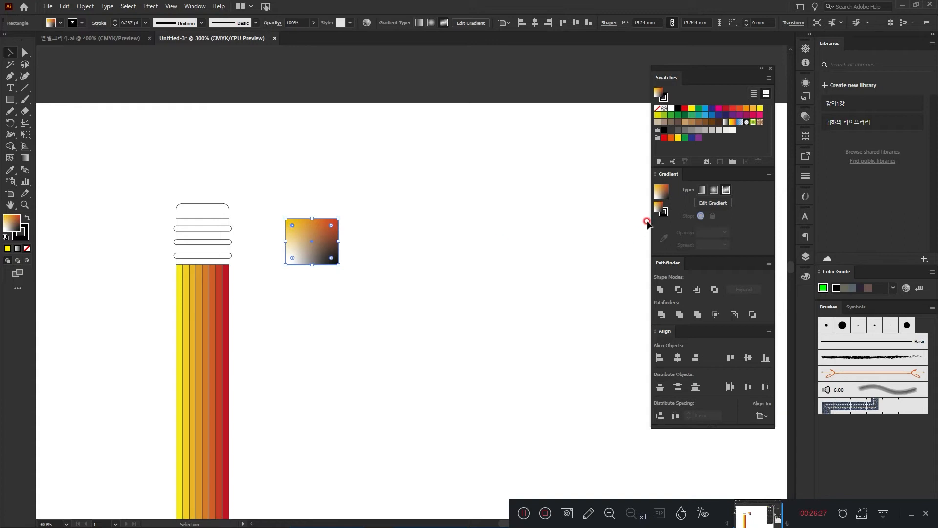
{"action": "left_click_drag", "start_coordinate": [342, 271], "coordinate": [251, 176]}
{"action": "key", "text": "Delete"}
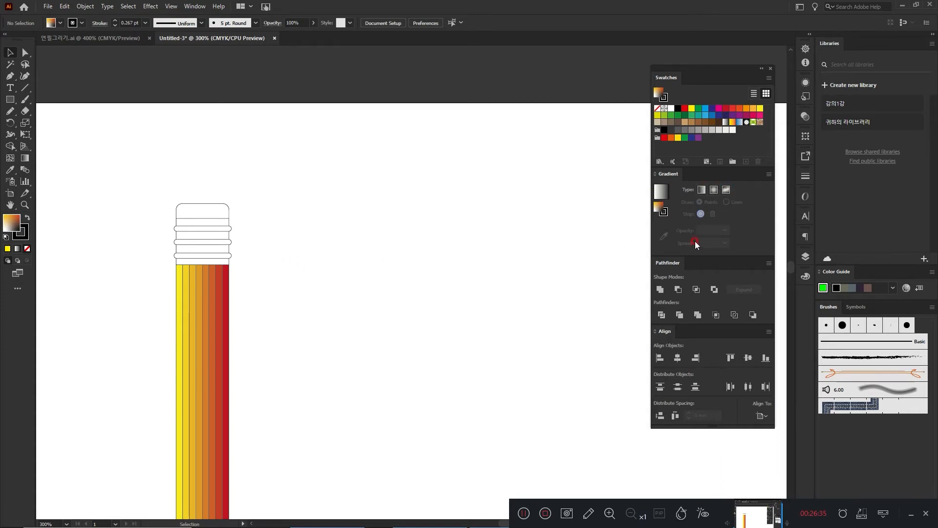
Fill the pencil's ferrule rectangle with a white-to-black linear gradient and float the gradient settings beside the pencil
{"action": "left_click", "coordinate": [224, 250]}
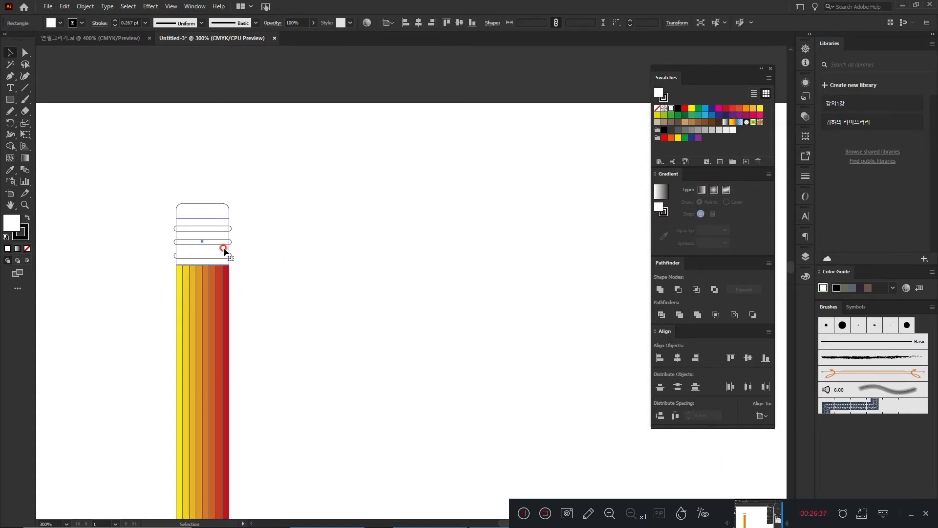
{"action": "left_click", "coordinate": [701, 190]}
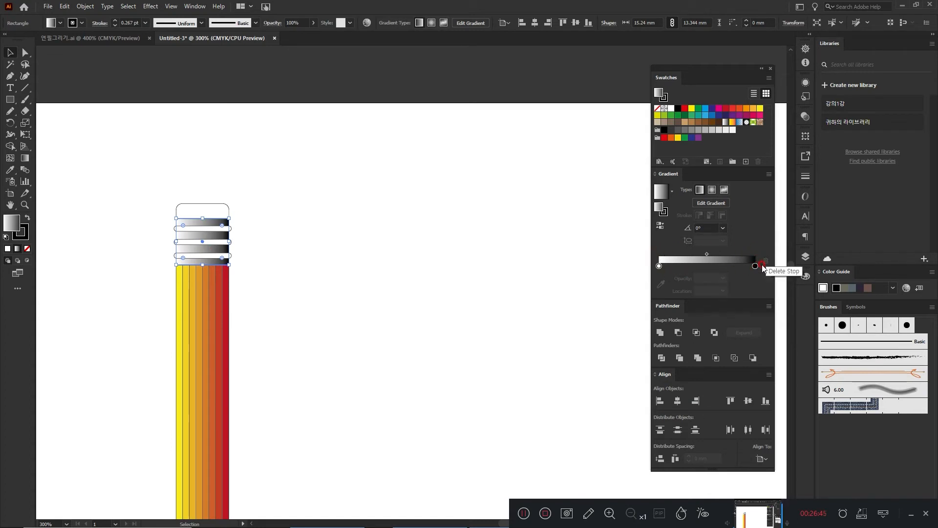
{"action": "left_click_drag", "start_coordinate": [671, 180], "coordinate": [305, 155]}
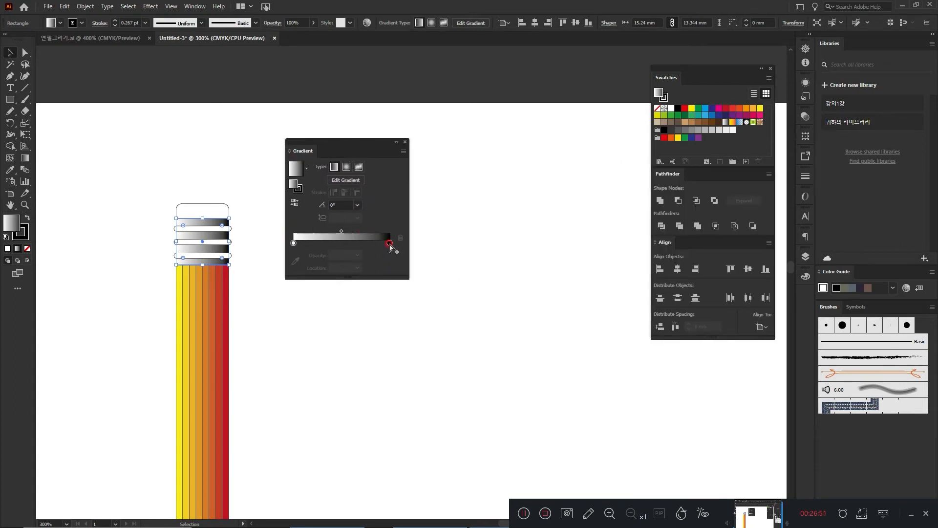
Move the ferrule gradient's two end stops inward and add a middle gray, a far white and a far black stop
{"action": "left_click_drag", "start_coordinate": [389, 245], "coordinate": [373, 243]}
{"action": "left_click_drag", "start_coordinate": [294, 243], "coordinate": [313, 243]}
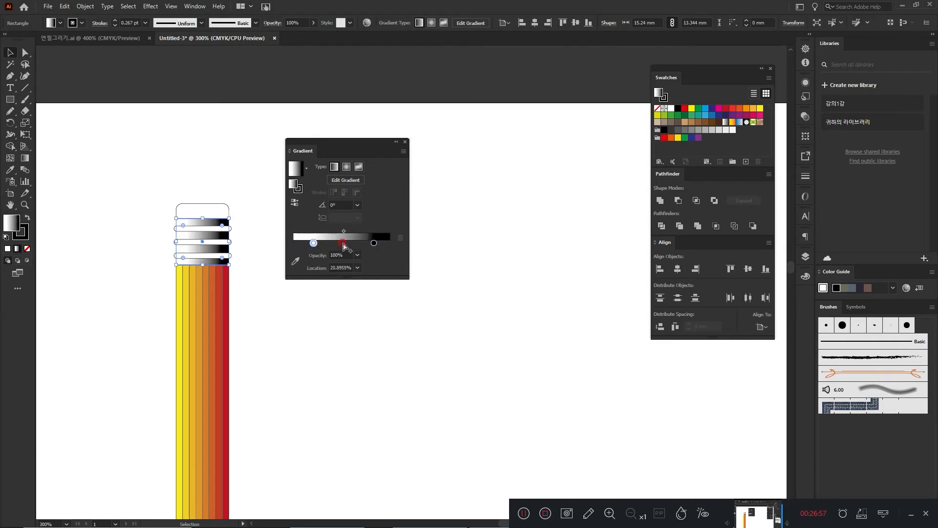
{"action": "left_click", "coordinate": [343, 243]}
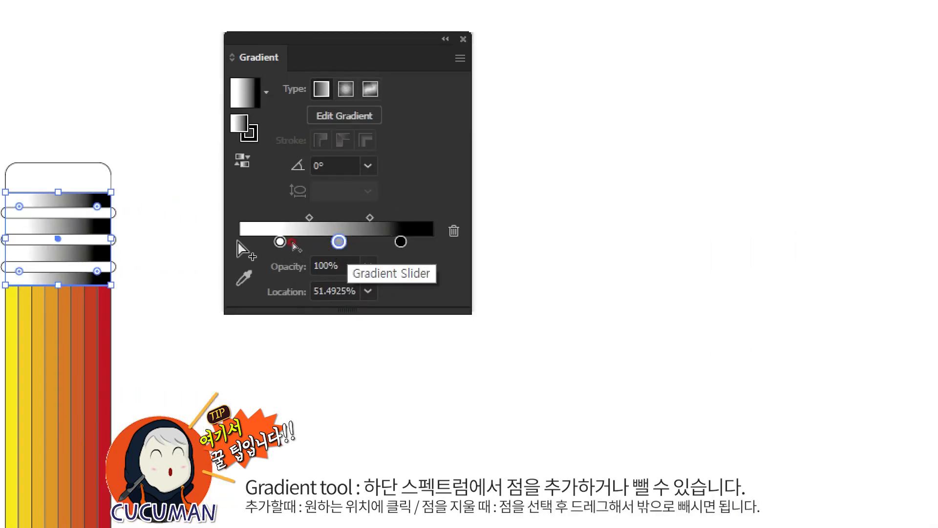
{"action": "left_click", "coordinate": [245, 242]}
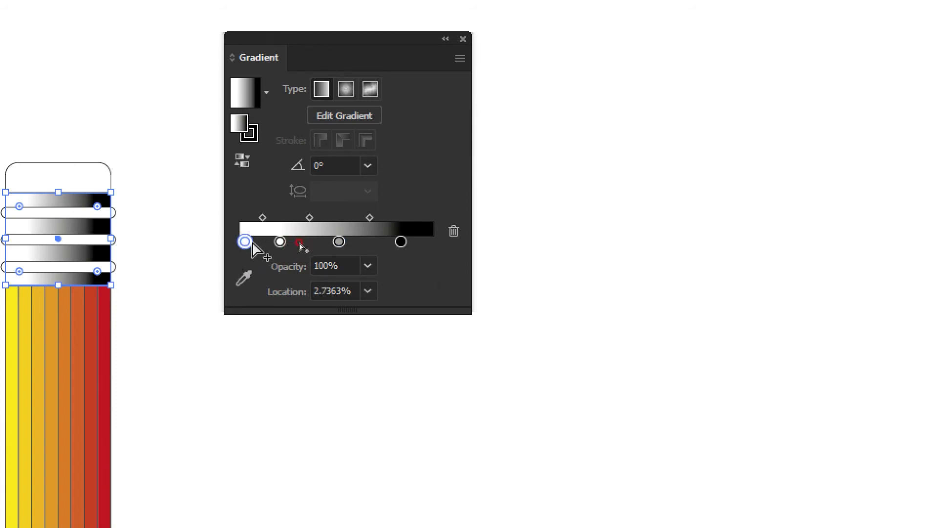
{"action": "left_click", "coordinate": [433, 245]}
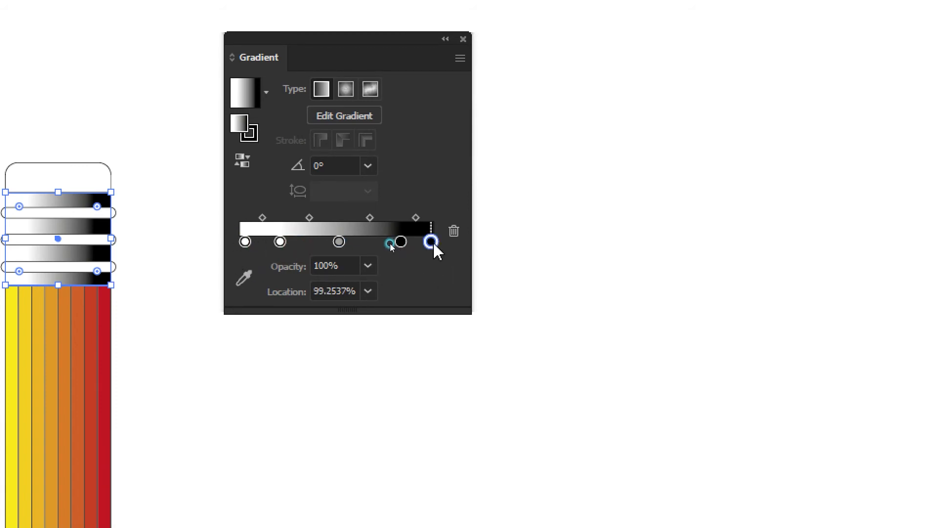
{"action": "left_click_drag", "start_coordinate": [245, 242], "coordinate": [242, 244]}
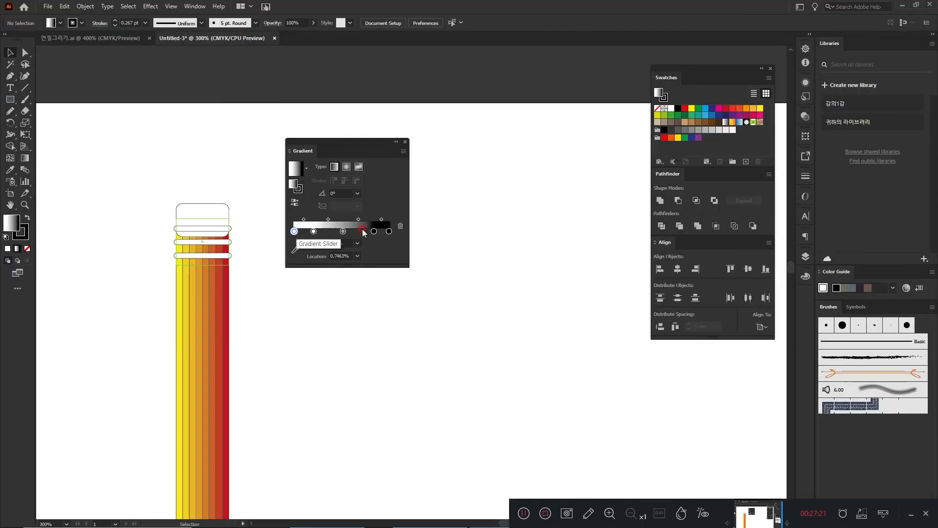
Display the color settings and set the ferrule gradient's first stop to 17% black
{"action": "left_click", "coordinate": [806, 276]}
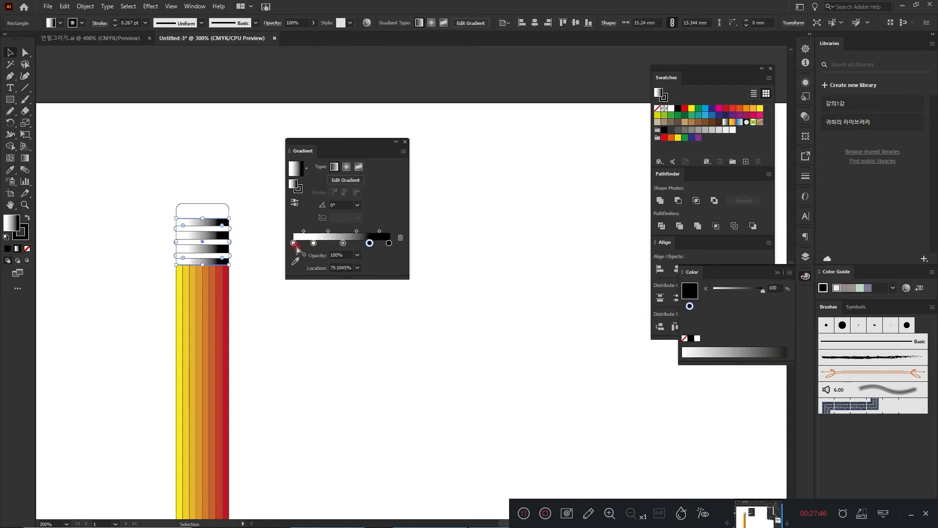
{"action": "left_click", "coordinate": [294, 244]}
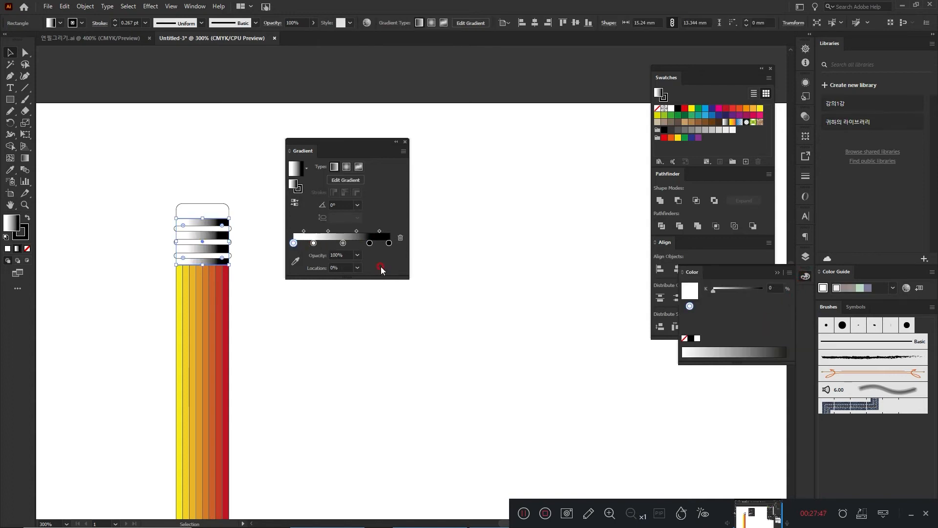
{"action": "left_click_drag", "start_coordinate": [721, 293], "coordinate": [722, 292]}
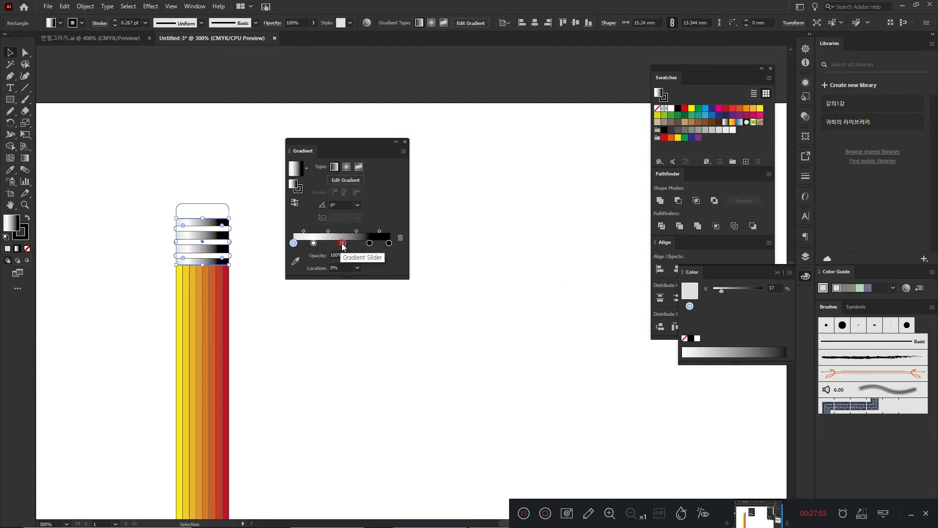
{"action": "left_click", "coordinate": [182, 228]}
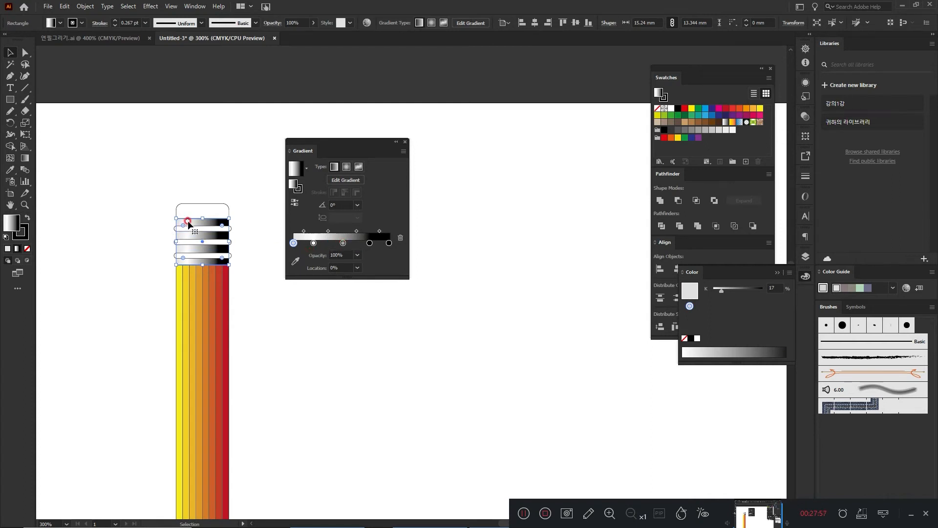
Move the ferrule gradient's inner black stop to about 75% and set the last stop to 72% black
{"action": "left_click", "coordinate": [334, 243]}
{"action": "left_click", "coordinate": [342, 243]}
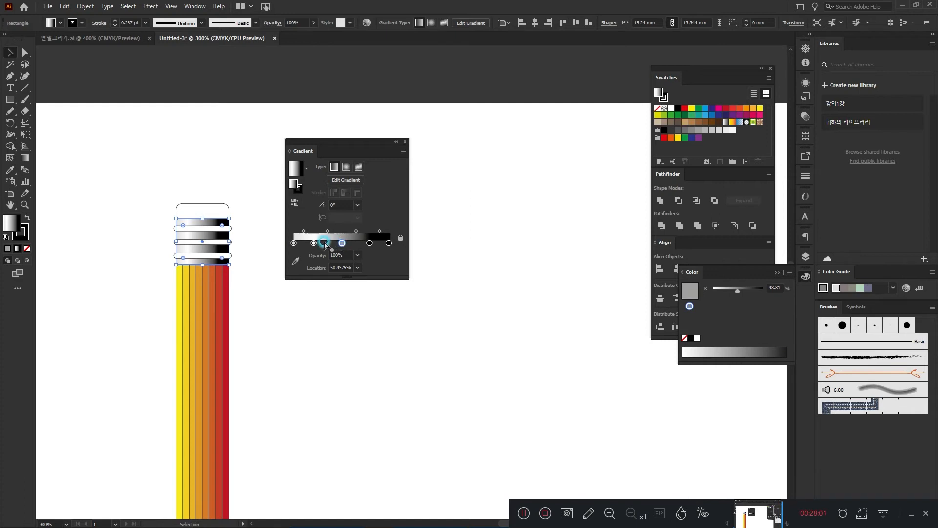
{"action": "left_click_drag", "start_coordinate": [370, 242], "coordinate": [365, 242]}
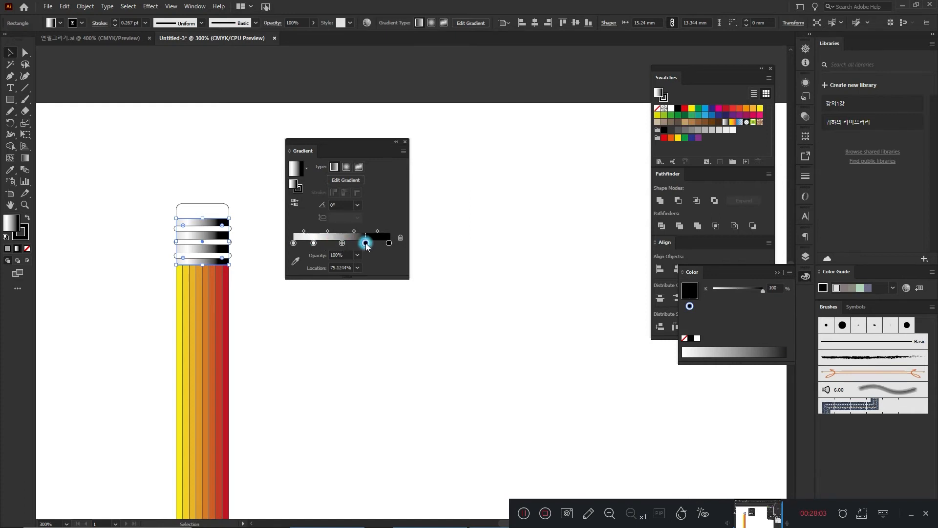
{"action": "left_click", "coordinate": [388, 243]}
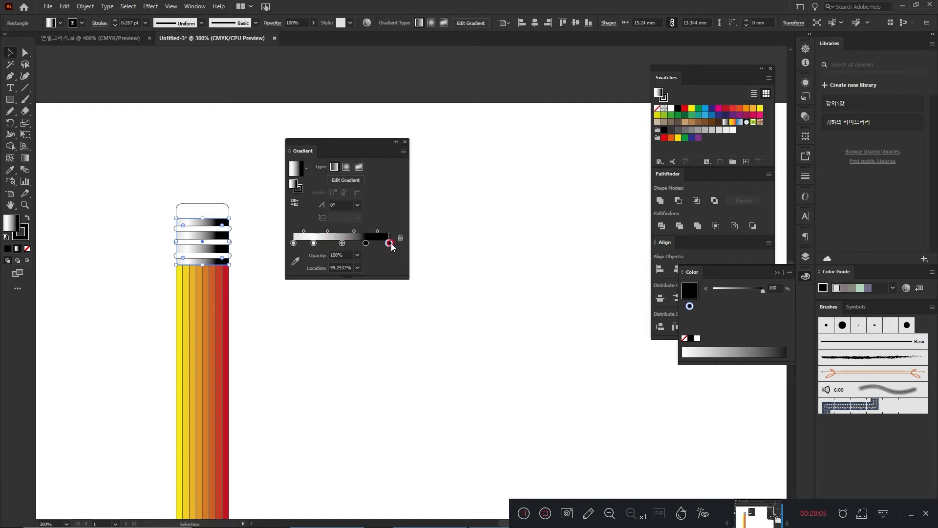
{"action": "left_click_drag", "start_coordinate": [762, 291], "coordinate": [750, 295]}
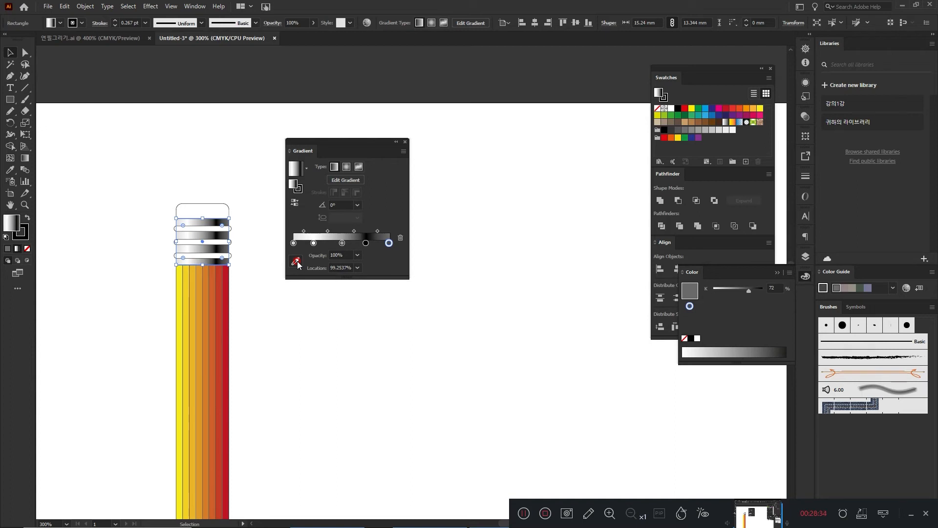
Magnify the ferrule to 1200%, move the gradient settings clear of it, and deselect it to examine the metallic shading
{"action": "left_click", "coordinate": [42, 210]}
{"action": "left_click", "coordinate": [24, 205]}
{"action": "left_click_drag", "start_coordinate": [142, 184], "coordinate": [279, 332]}
{"action": "left_click", "coordinate": [345, 137]}
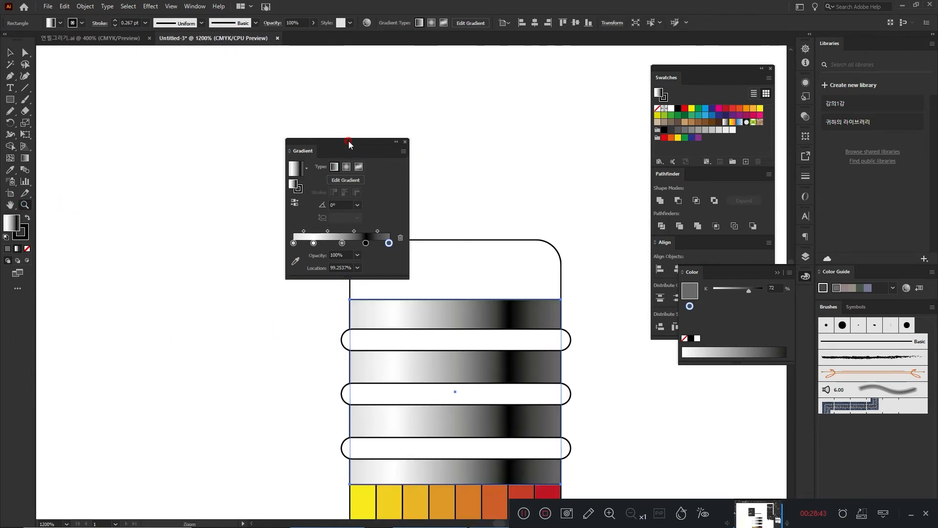
{"action": "left_click_drag", "start_coordinate": [348, 140], "coordinate": [205, 163]}
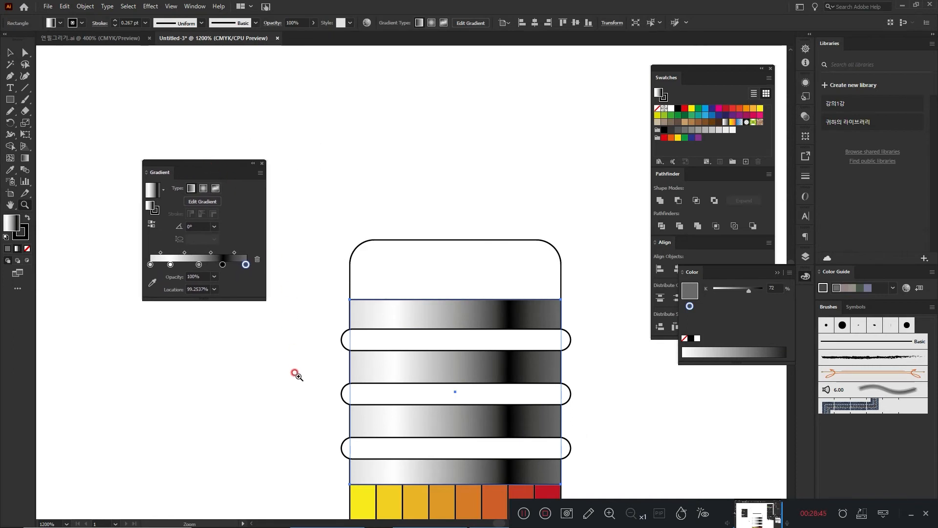
{"action": "left_click_drag", "start_coordinate": [295, 377], "coordinate": [220, 331]}
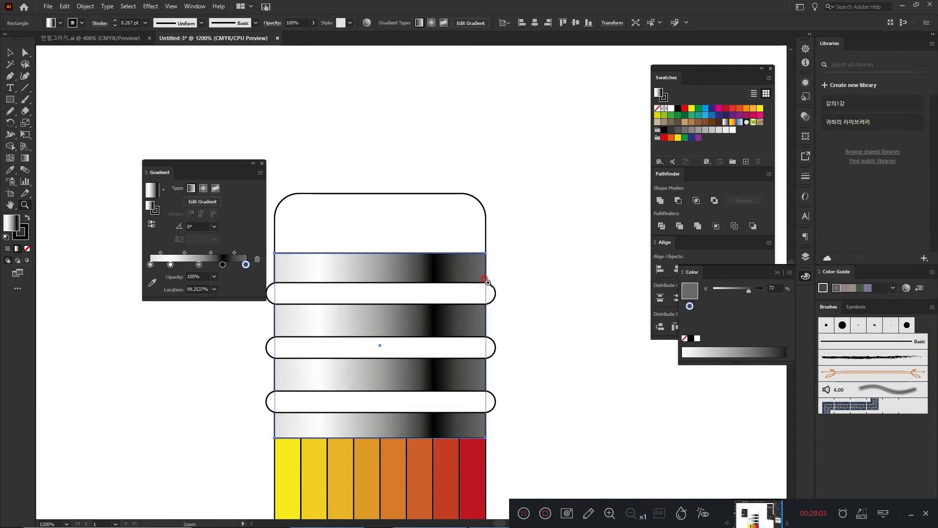
{"action": "key", "text": "v"}
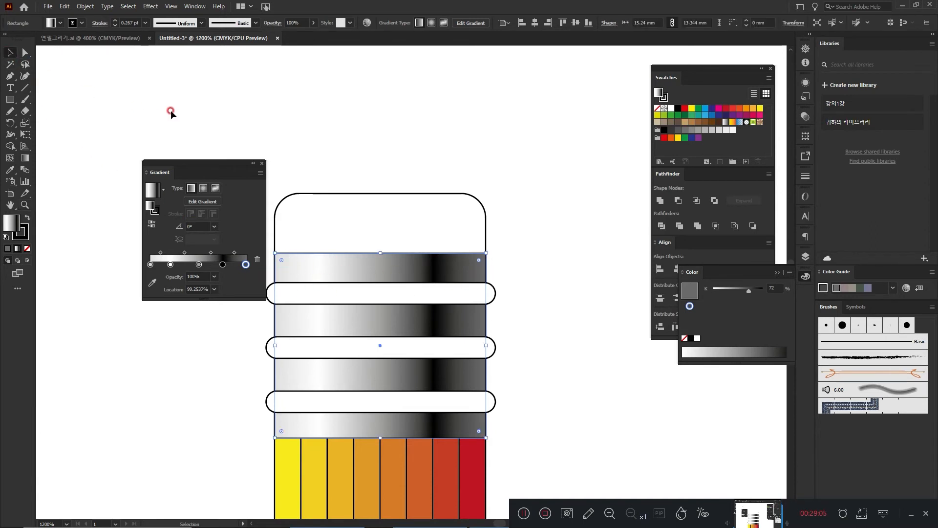
{"action": "left_click", "coordinate": [535, 254]}
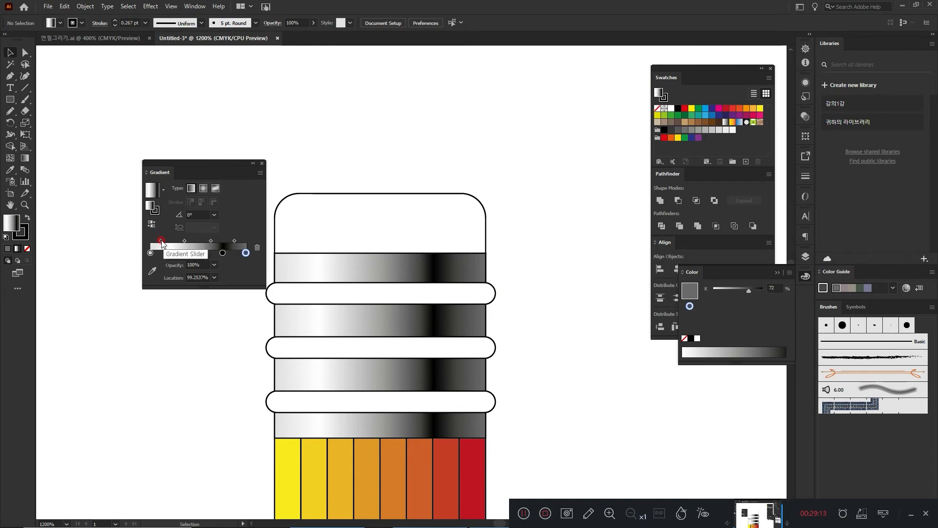
Try shifting the ferrule gradient's midpoint between the white and middle gray stops to 87%, and return it to about 50%
{"action": "mouse_move", "coordinate": [185, 239]}
{"action": "left_mouse_down"}
{"action": "mouse_move", "coordinate": [174, 237]}
{"action": "mouse_move", "coordinate": [184, 236]}
{"action": "left_mouse_up"}
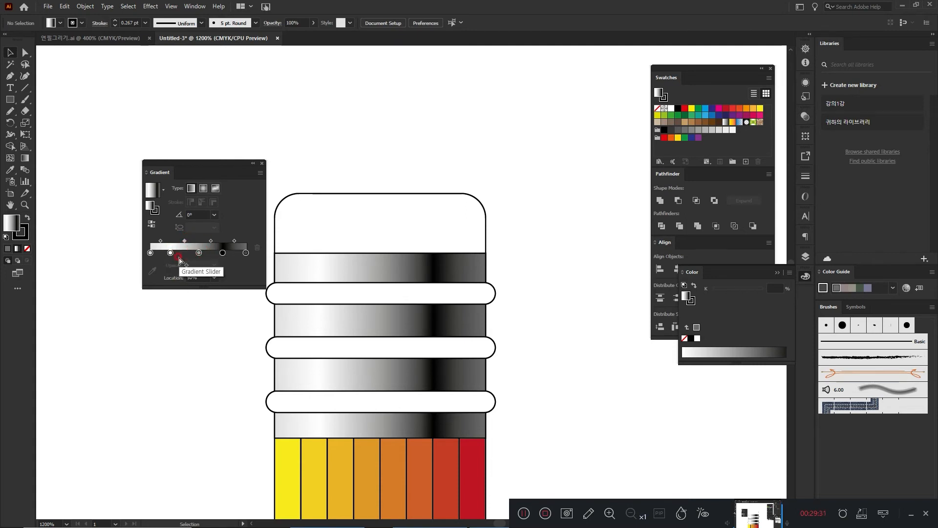
{"action": "left_click", "coordinate": [303, 265]}
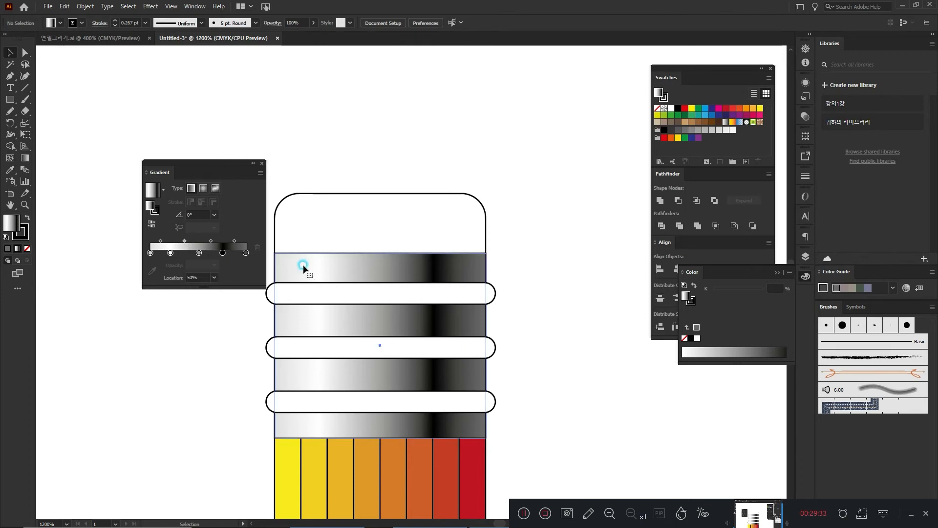
{"action": "left_click_drag", "start_coordinate": [186, 254], "coordinate": [212, 255]}
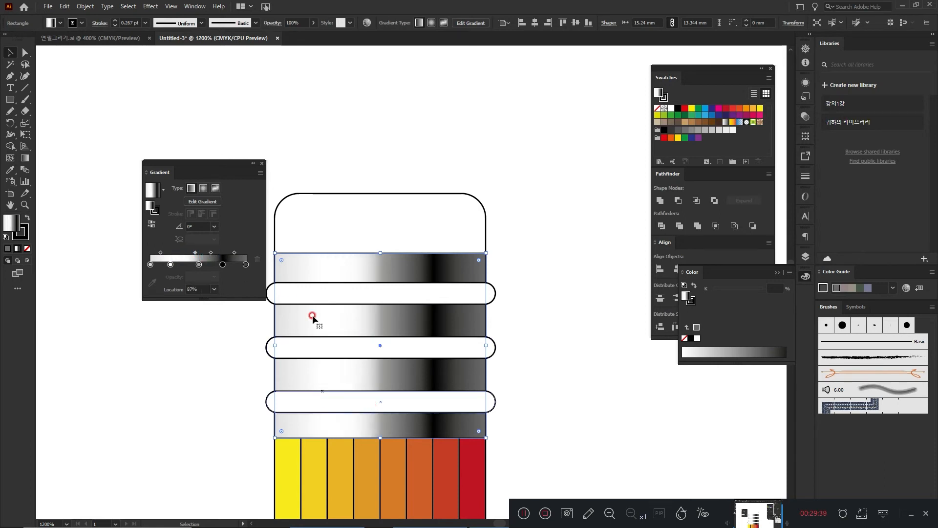
{"action": "left_click_drag", "start_coordinate": [195, 251], "coordinate": [184, 253]}
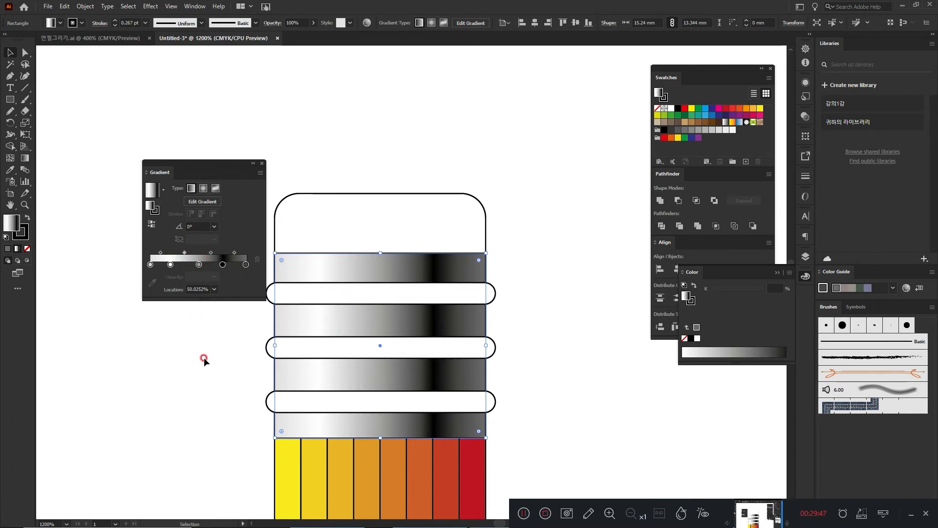
Select the three rounded ferrule bands and copy the ferrule rectangle's gradient onto them with the Eyedropper
{"action": "left_click", "coordinate": [342, 300]}
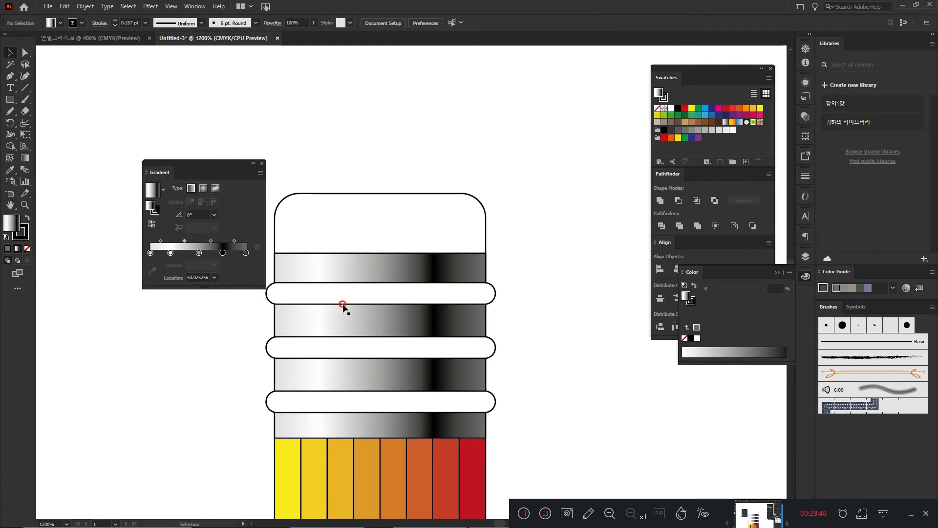
{"action": "left_click", "coordinate": [321, 346], "text": "shift"}
{"action": "left_click", "coordinate": [319, 399], "text": "shift"}
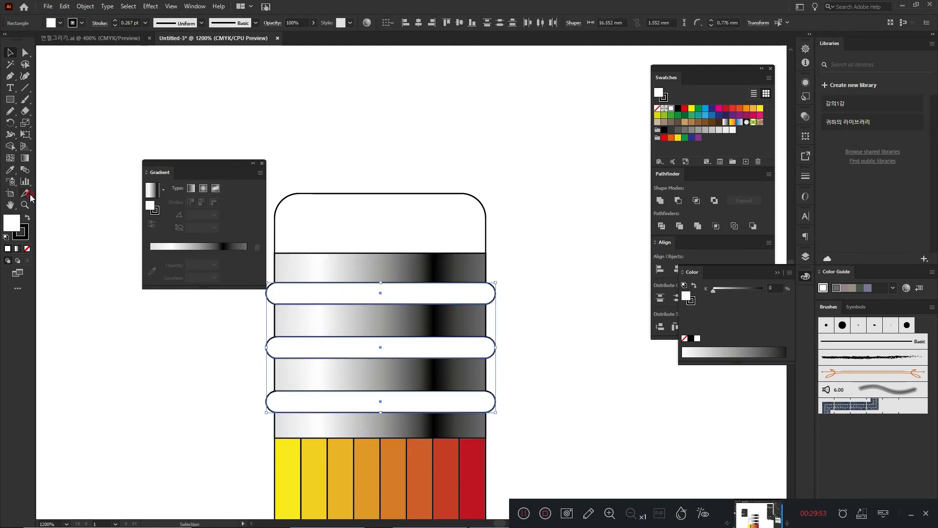
{"action": "left_click", "coordinate": [11, 170]}
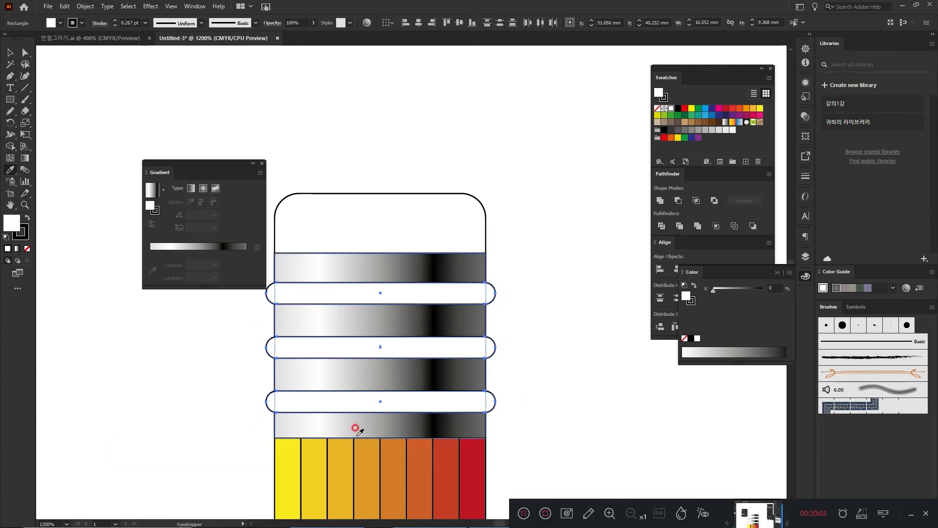
{"action": "left_click", "coordinate": [356, 262]}
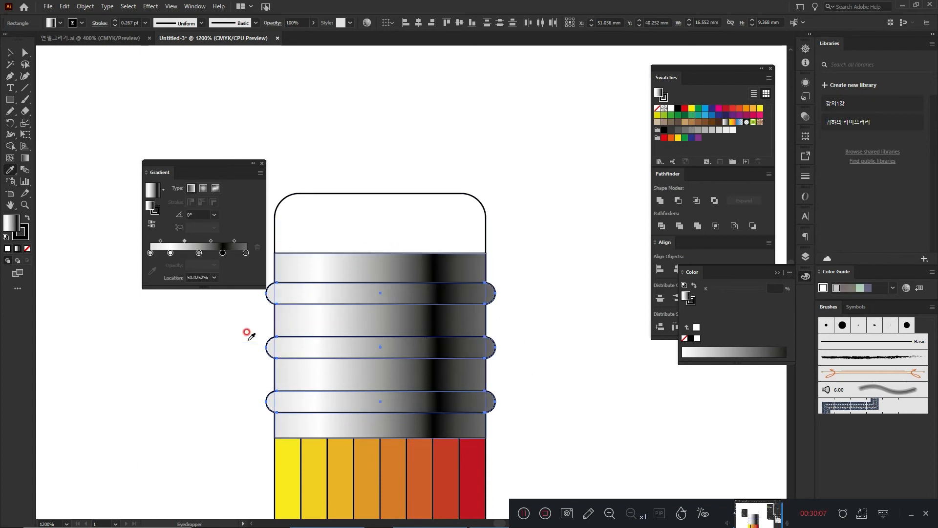
Try redrawing the gradient horizontally across all three rounded bands with the Gradient tool
{"action": "left_click", "coordinate": [25, 162]}
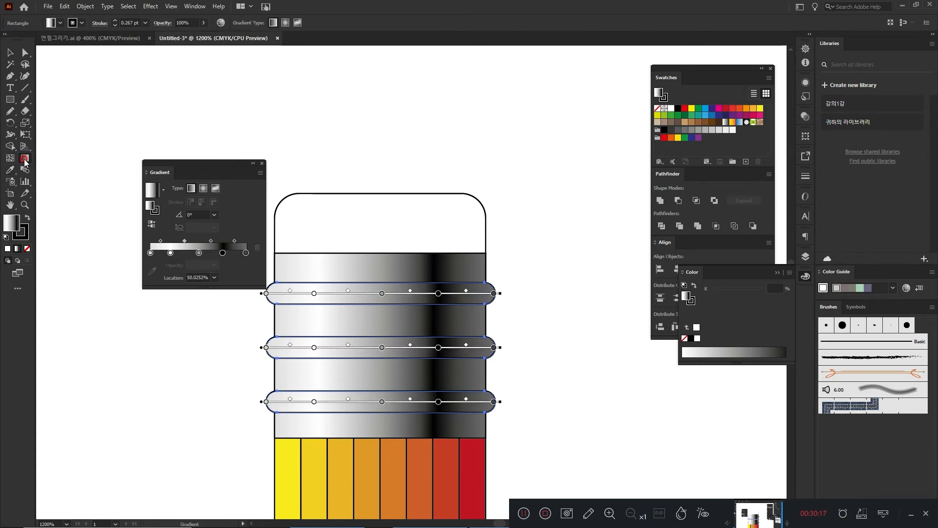
{"action": "left_click", "coordinate": [210, 253]}
{"action": "left_click", "coordinate": [294, 320]}
{"action": "left_click_drag", "start_coordinate": [276, 266], "coordinate": [491, 405]}
{"action": "key", "text": "g"}
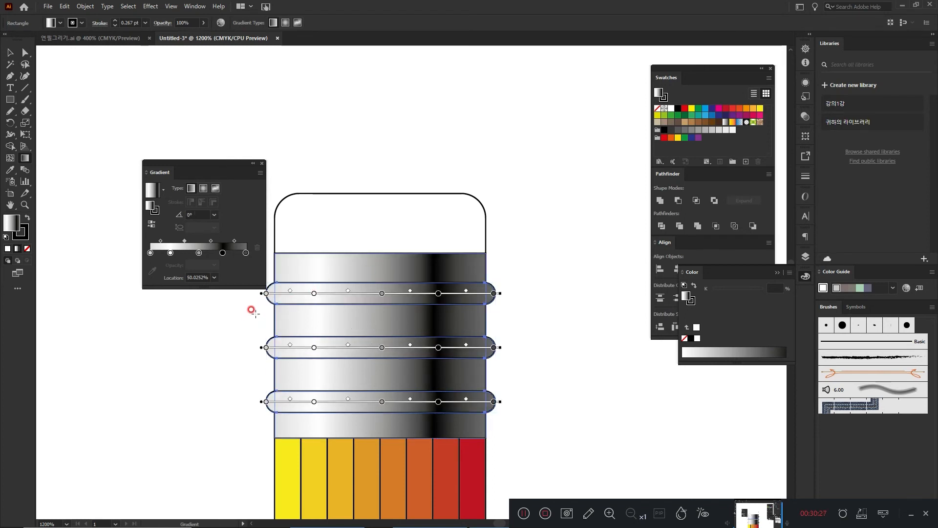
{"action": "left_click_drag", "start_coordinate": [245, 320], "coordinate": [492, 319]}
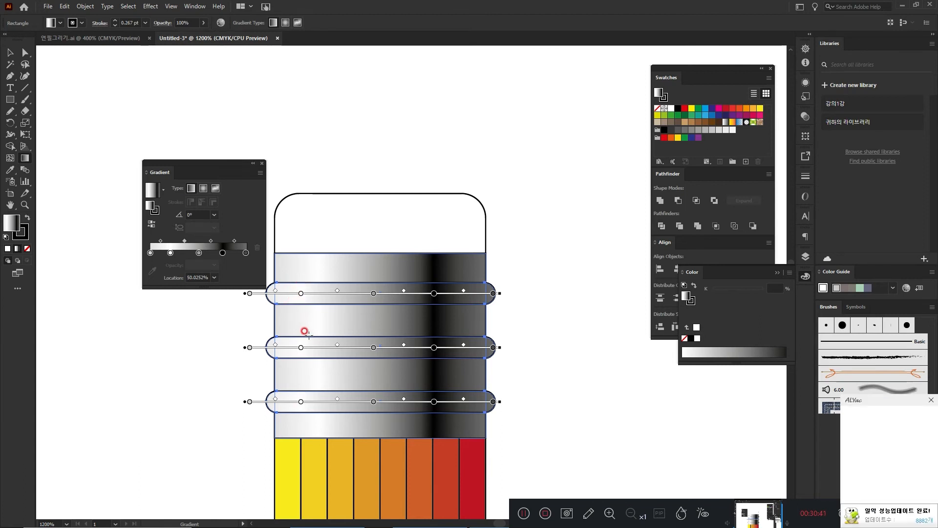
Redraw the gradient vertically at -90° on each of the three rounded bands, one after another, from upper to lower edge
{"action": "left_click", "coordinate": [534, 330], "text": "ctrl"}
{"action": "left_click", "coordinate": [474, 295], "text": "ctrl"}
{"action": "left_click_drag", "start_coordinate": [415, 280], "coordinate": [417, 302]}
{"action": "left_click", "coordinate": [576, 333], "text": "ctrl"}
{"action": "left_click", "coordinate": [485, 348], "text": "ctrl"}
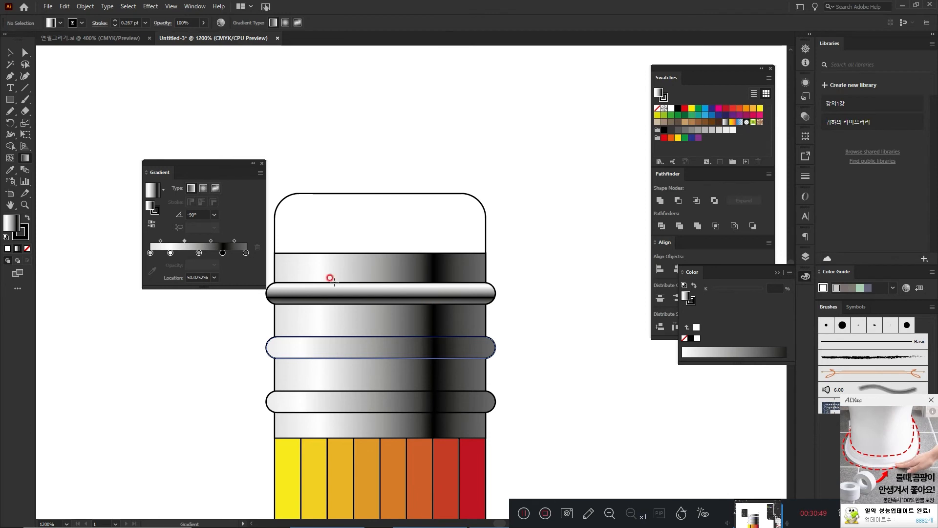
{"action": "left_click", "coordinate": [344, 336]}
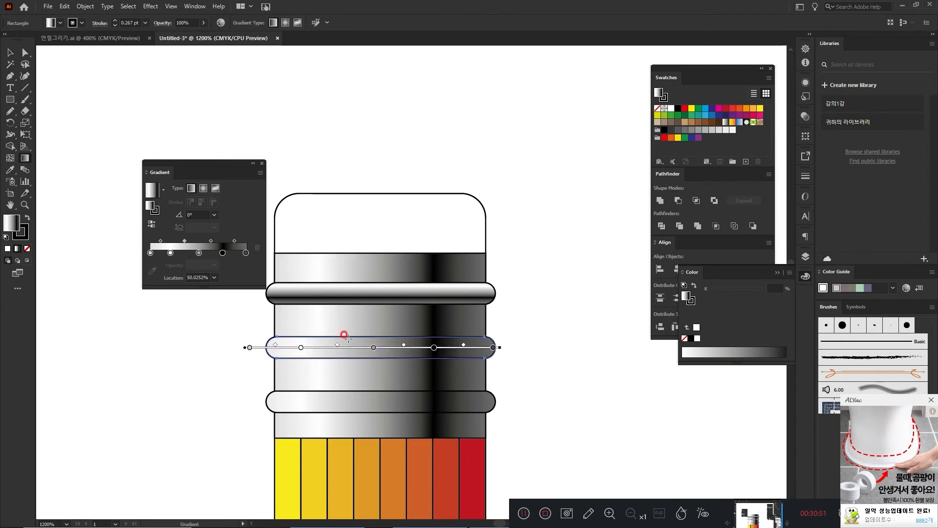
{"action": "left_click_drag", "start_coordinate": [345, 335], "coordinate": [348, 358]}
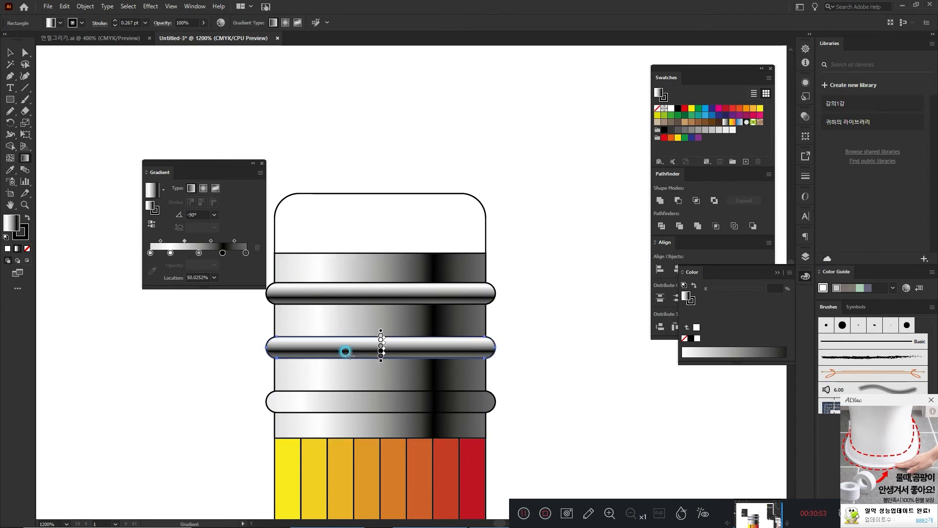
{"action": "left_click", "coordinate": [557, 370], "text": "ctrl"}
{"action": "left_click", "coordinate": [398, 400], "text": "ctrl"}
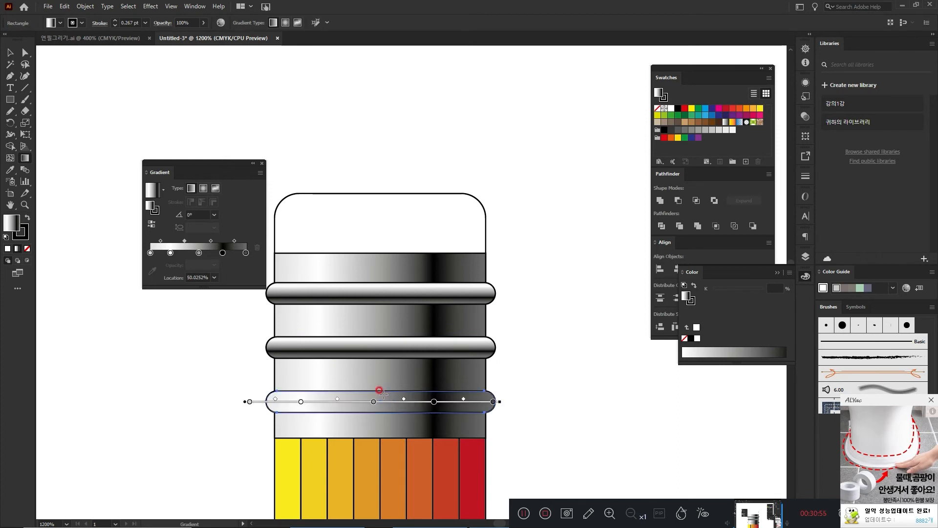
{"action": "mouse_move", "coordinate": [383, 389]}
{"action": "left_mouse_down"}
{"action": "mouse_move", "coordinate": [383, 452]}
{"action": "mouse_move", "coordinate": [386, 381]}
{"action": "mouse_move", "coordinate": [420, 433]}
{"action": "mouse_move", "coordinate": [488, 293]}
{"action": "mouse_move", "coordinate": [281, 347]}
{"action": "mouse_move", "coordinate": [413, 420]}
{"action": "mouse_move", "coordinate": [405, 403]}
{"action": "mouse_move", "coordinate": [382, 416]}
{"action": "left_mouse_up"}
{"action": "left_click", "coordinate": [611, 422], "text": "ctrl"}
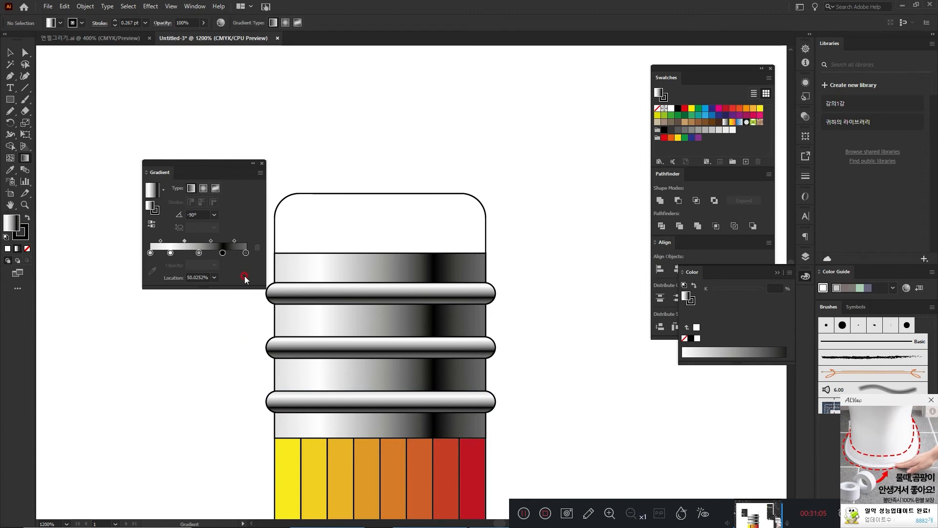
Deselect the artwork and zoom out to 200% to examine the shaded ferrule together with the pencil body
{"action": "left_click", "coordinate": [11, 52]}
{"action": "left_click", "coordinate": [315, 96]}
{"action": "key", "text": "ctrl+minus"}
{"action": "key", "text": "ctrl+minus"}
{"action": "key", "text": "ctrl+minus"}
{"action": "key", "text": "ctrl+minus"}
{"action": "key", "text": "ctrl+minus"}
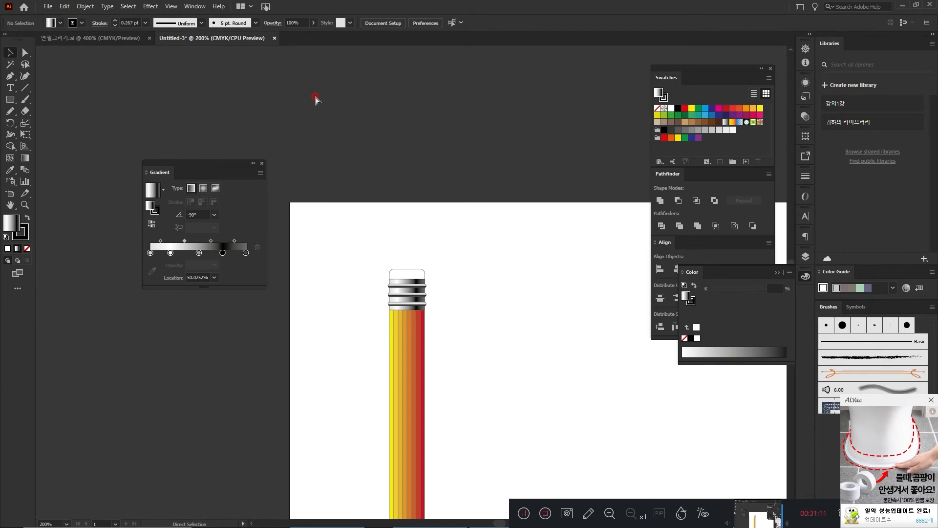
Fill the eraser shape with the White, Black gradient swatch and change the gradient type to radial
{"action": "key", "text": "ctrl+plus"}
{"action": "key", "text": "ctrl+plus"}
{"action": "key", "text": "ctrl+plus"}
{"action": "key", "text": "ctrl+plus"}
{"action": "key", "text": "ctrl+plus"}
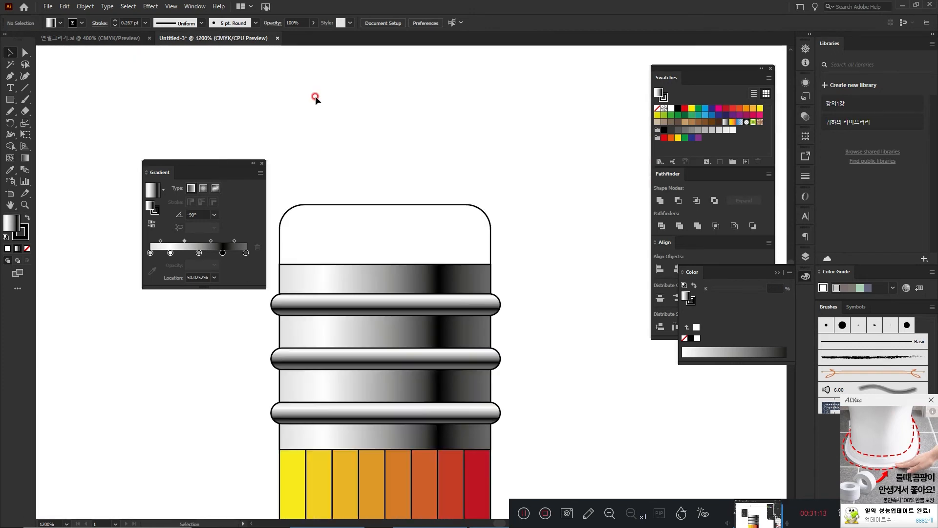
{"action": "left_click", "coordinate": [321, 217]}
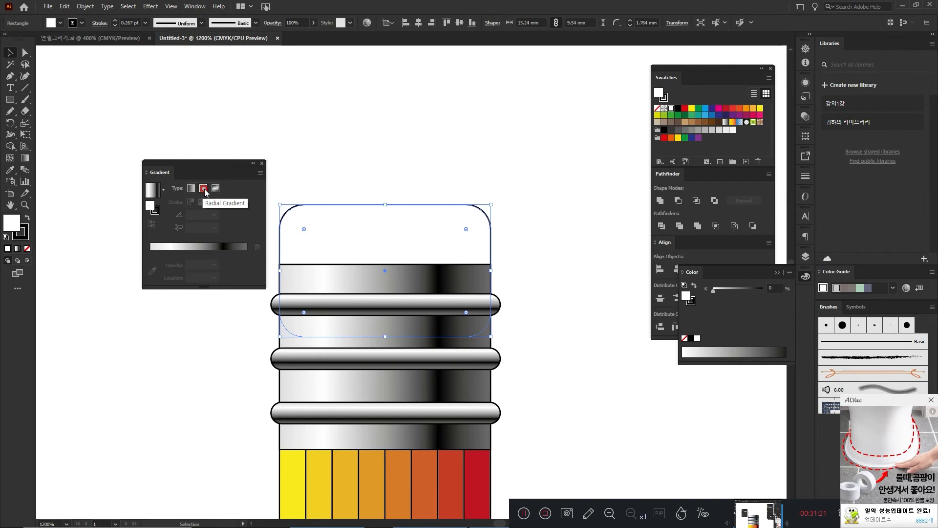
{"action": "left_click_drag", "start_coordinate": [318, 166], "coordinate": [353, 217]}
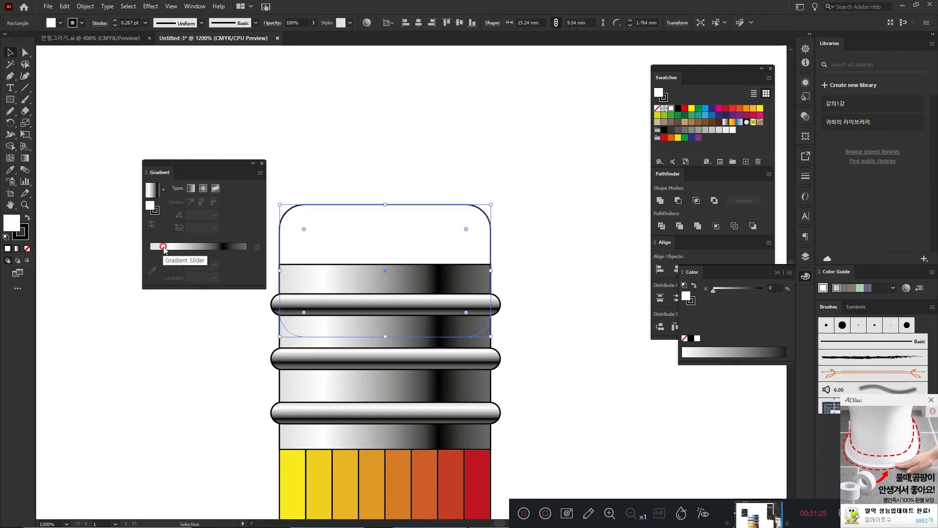
{"action": "left_click", "coordinate": [725, 122]}
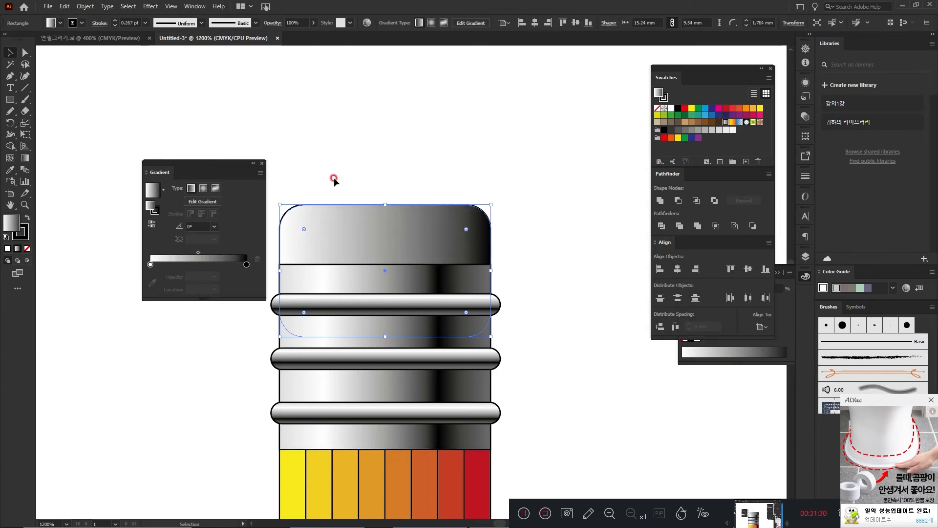
{"action": "left_click", "coordinate": [202, 189]}
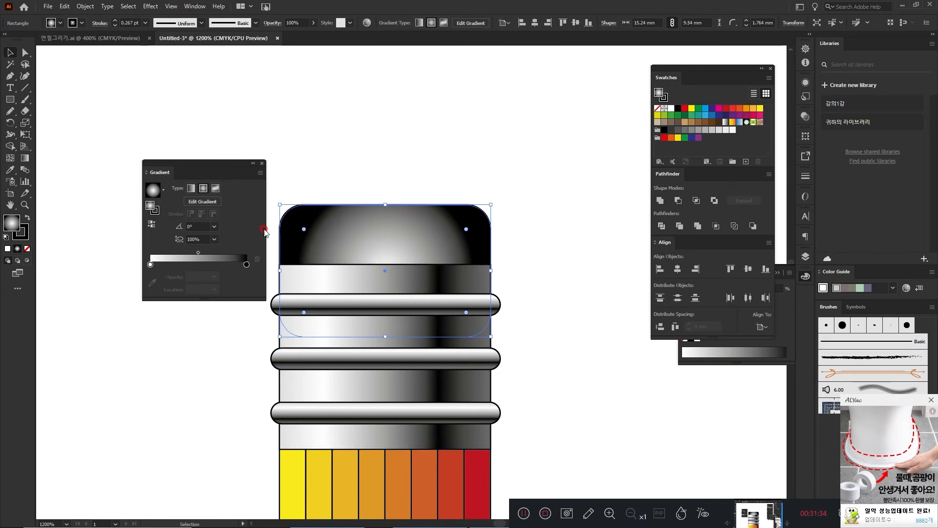
Redraw the eraser's radial gradient diagonally from its upper-left corner to its lower-right corner at about -33°, and deselect it
{"action": "left_click", "coordinate": [24, 157]}
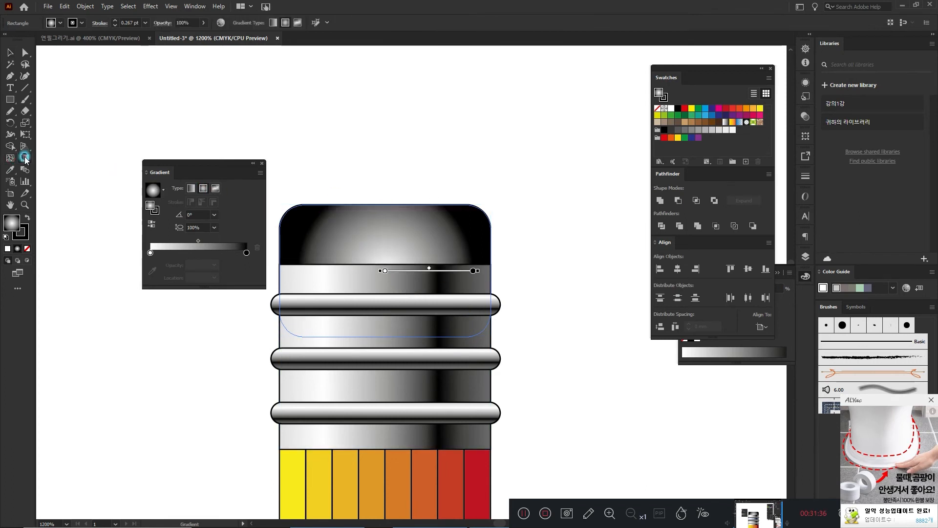
{"action": "mouse_move", "coordinate": [299, 215]}
{"action": "left_mouse_down"}
{"action": "mouse_move", "coordinate": [461, 313]}
{"action": "mouse_move", "coordinate": [434, 298]}
{"action": "mouse_move", "coordinate": [464, 324]}
{"action": "left_mouse_up"}
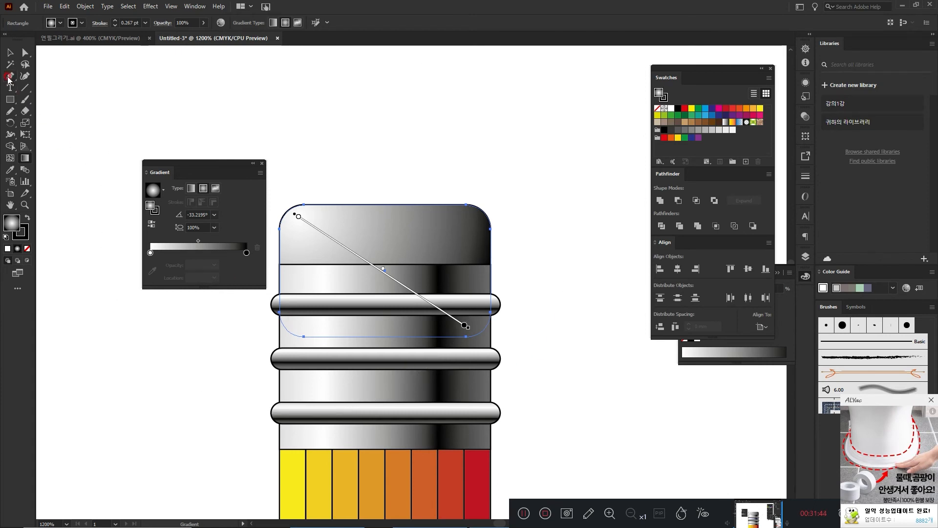
{"action": "left_click", "coordinate": [9, 52]}
{"action": "left_click", "coordinate": [509, 300]}
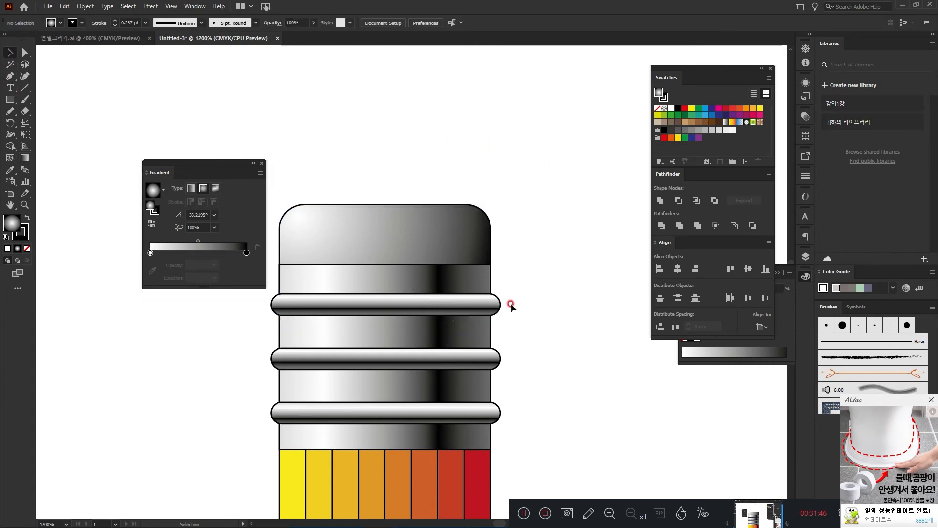
Switch the eraser gradient's black end stop to CMYK and recolor it orange with M 28, Y 68 and K 0
{"action": "mouse_move", "coordinate": [479, 334]}
{"action": "left_mouse_down"}
{"action": "mouse_move", "coordinate": [540, 188]}
{"action": "mouse_move", "coordinate": [479, 256]}
{"action": "mouse_move", "coordinate": [373, 163]}
{"action": "left_mouse_up"}
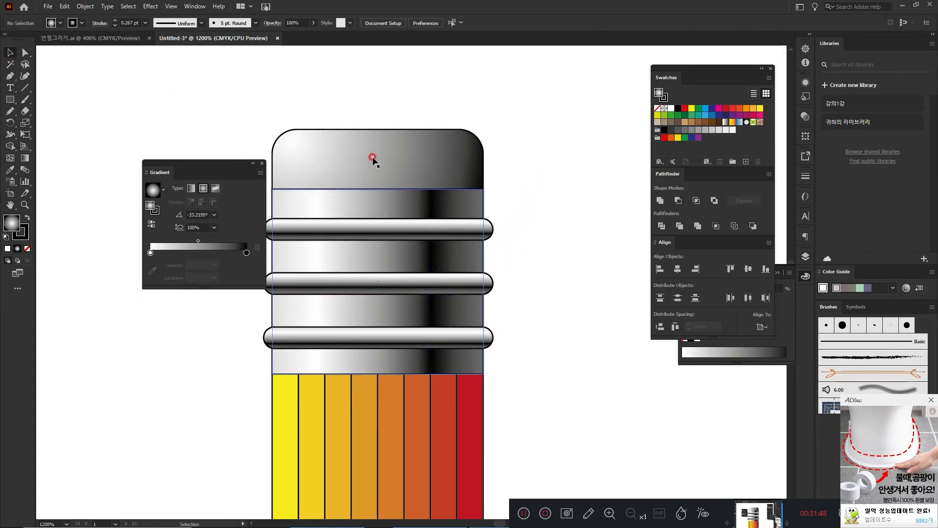
{"action": "left_click", "coordinate": [375, 155]}
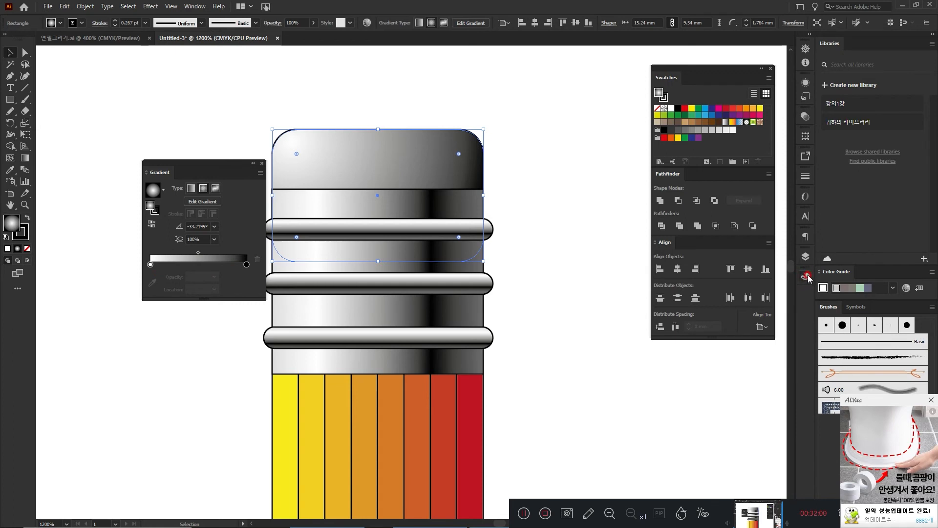
{"action": "left_click_drag", "start_coordinate": [771, 274], "coordinate": [588, 175]}
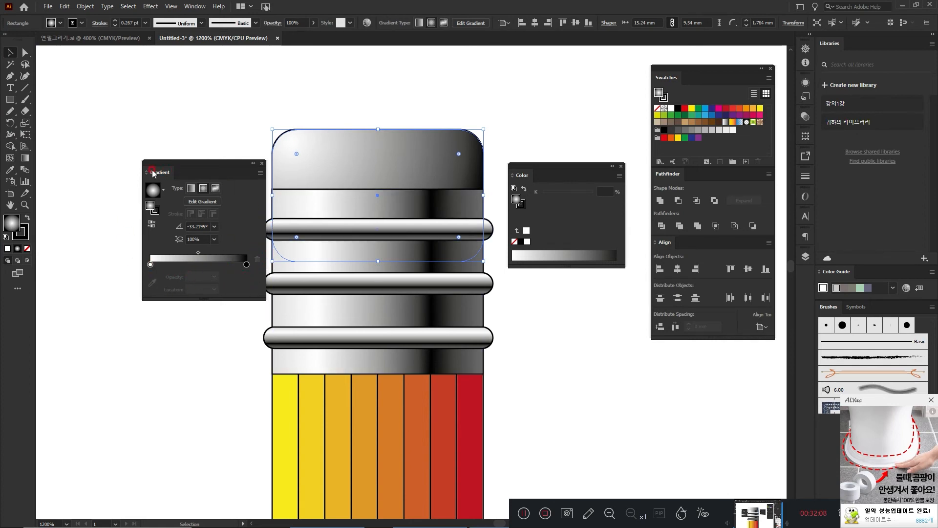
{"action": "left_click", "coordinate": [247, 265]}
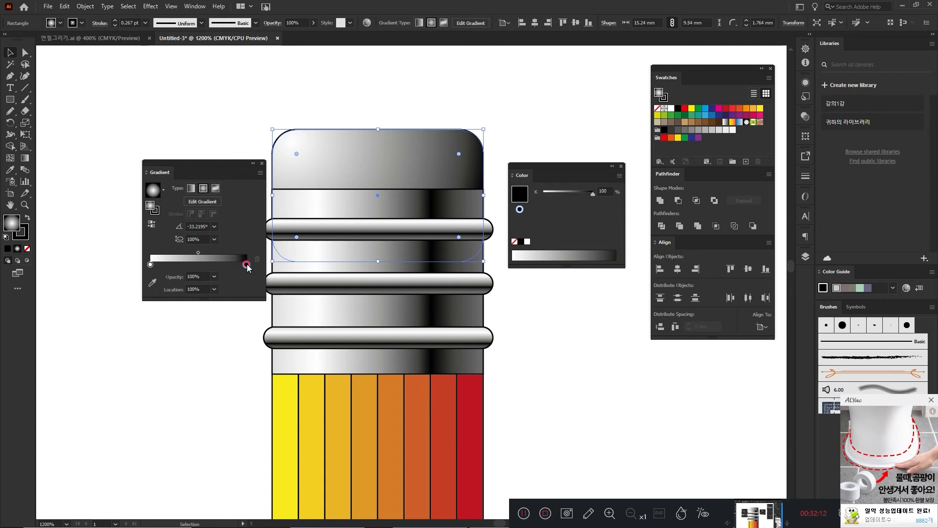
{"action": "double_click", "coordinate": [247, 265]}
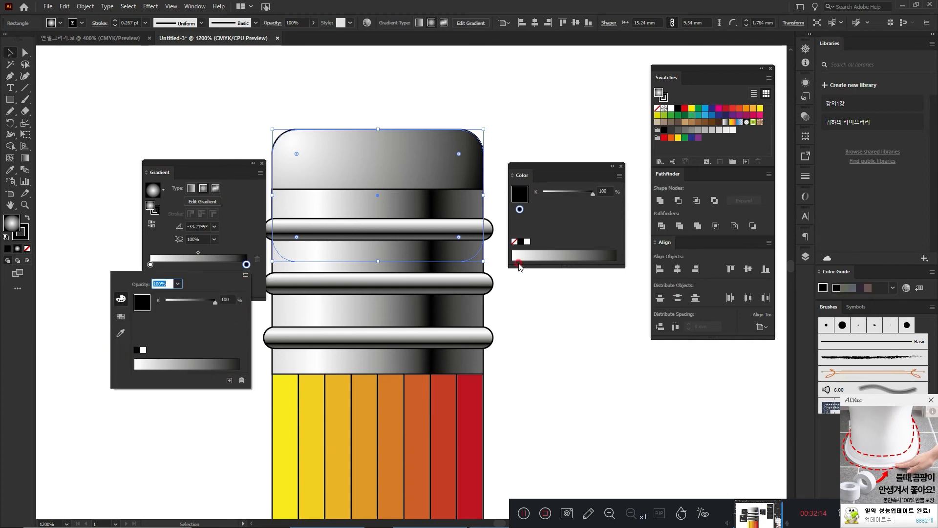
{"action": "left_click", "coordinate": [246, 276]}
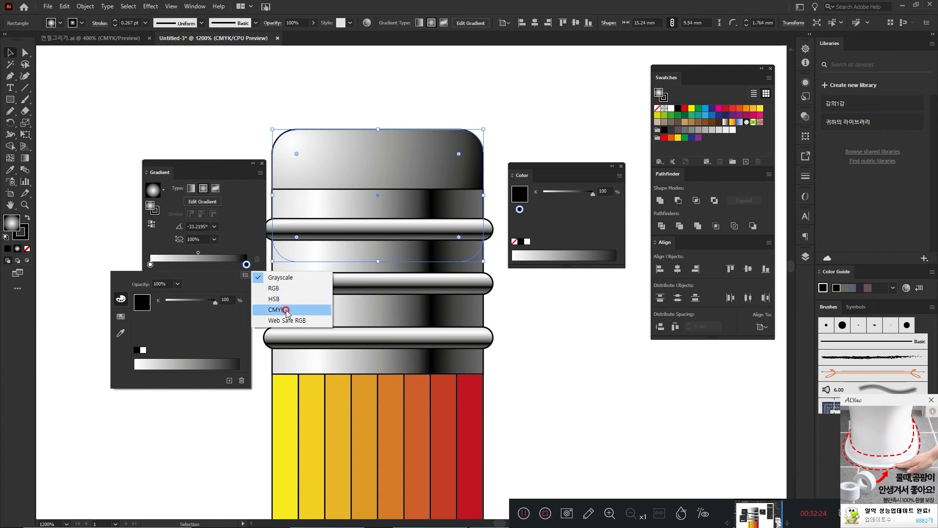
{"action": "left_click", "coordinate": [287, 313]}
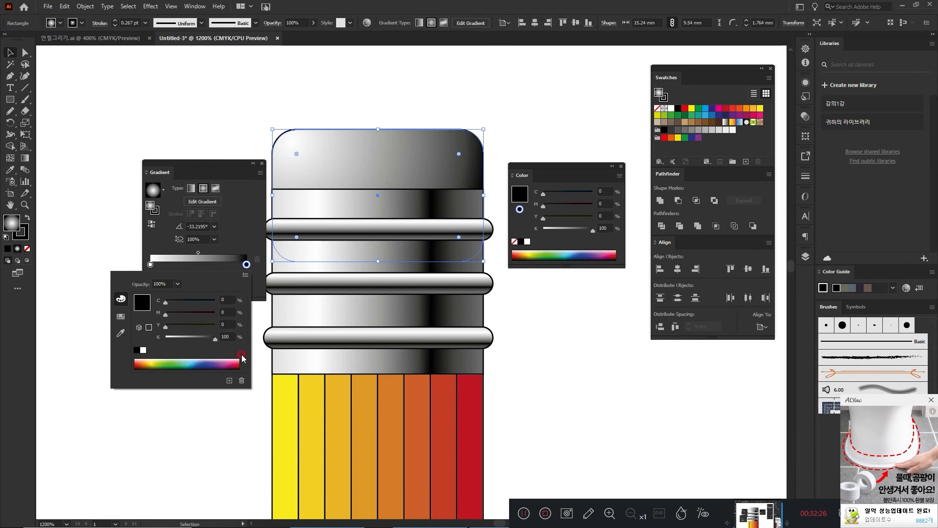
{"action": "left_click_drag", "start_coordinate": [215, 342], "coordinate": [197, 330]}
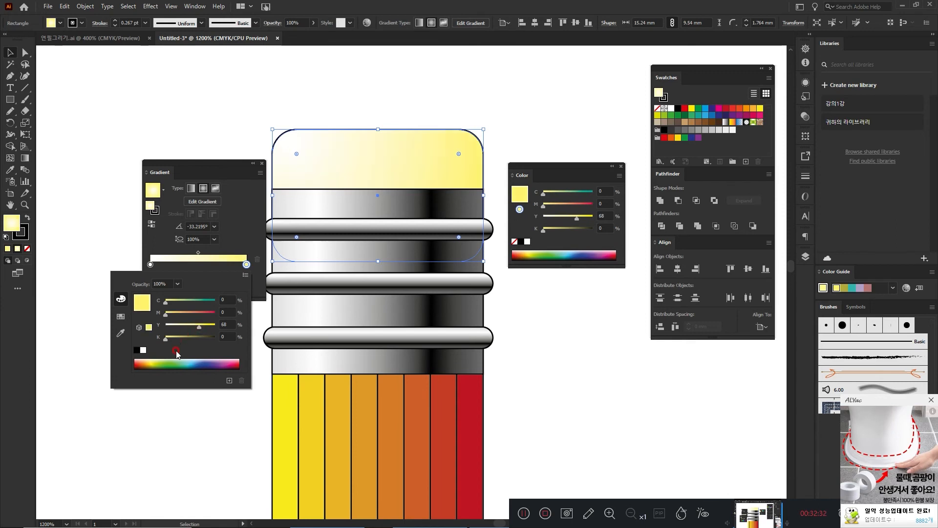
{"action": "left_click_drag", "start_coordinate": [183, 318], "coordinate": [180, 317]}
Recolor the eraser gradient's white start stop pale yellow with Y 24
{"action": "left_click", "coordinate": [150, 265]}
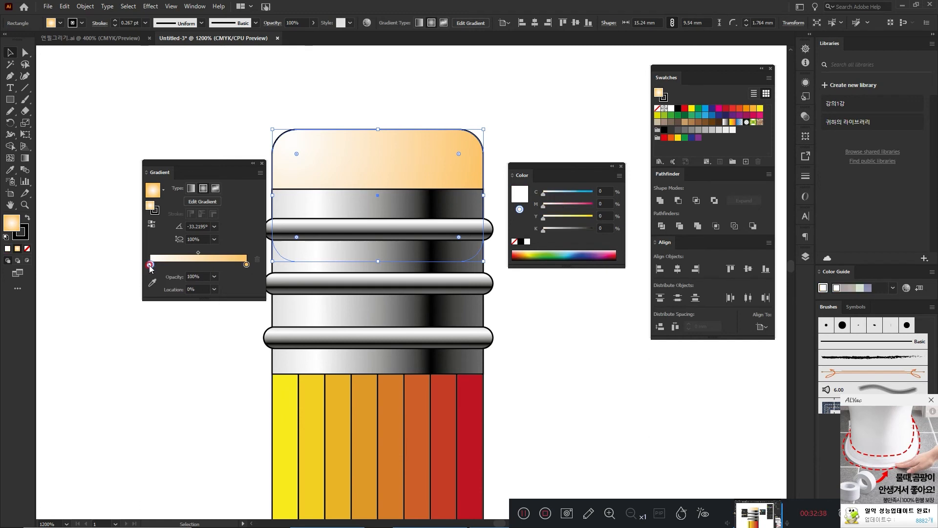
{"action": "double_click", "coordinate": [150, 265]}
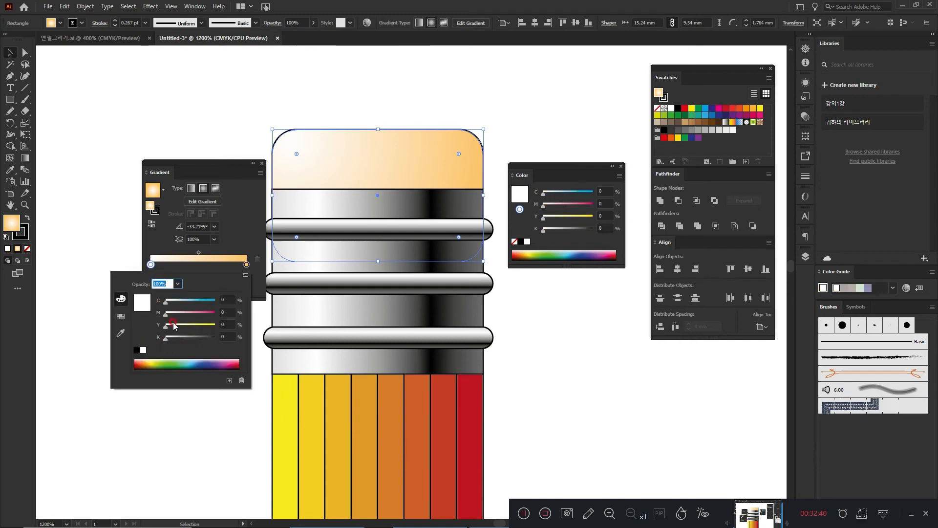
{"action": "left_click_drag", "start_coordinate": [171, 329], "coordinate": [176, 325]}
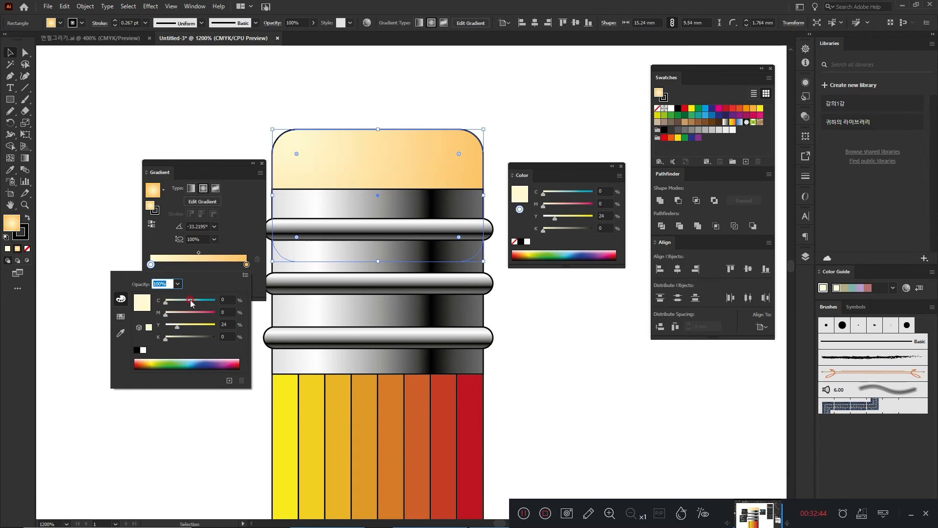
Darken the eraser gradient's orange end stop to K 45 and deselect the eraser
{"action": "left_click", "coordinate": [247, 264]}
{"action": "double_click", "coordinate": [247, 265]}
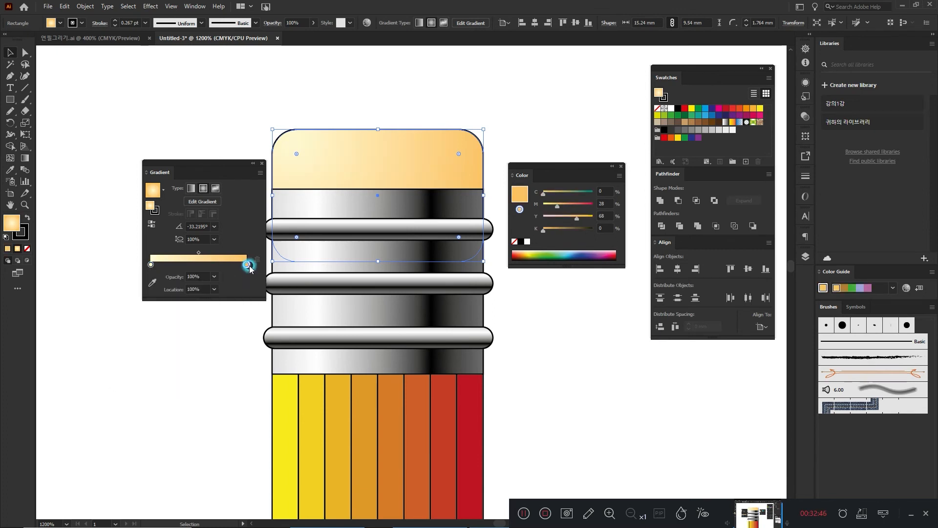
{"action": "left_click", "coordinate": [177, 338]}
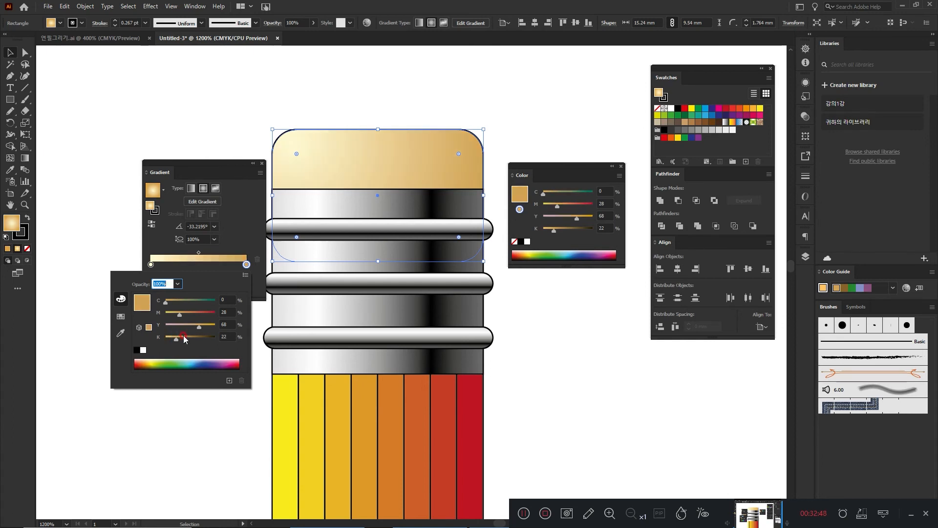
{"action": "mouse_move", "coordinate": [182, 337]}
{"action": "left_mouse_down"}
{"action": "mouse_move", "coordinate": [195, 334]}
{"action": "mouse_move", "coordinate": [188, 340]}
{"action": "left_mouse_up"}
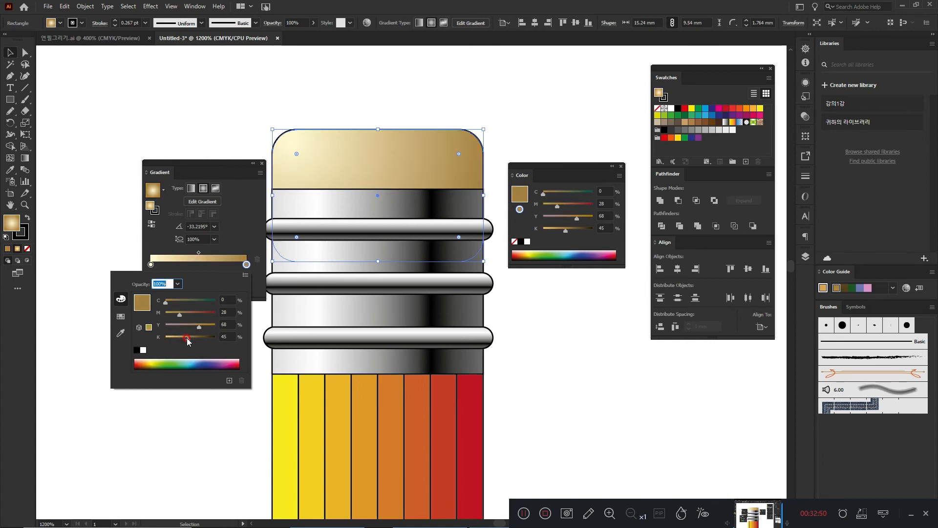
{"action": "left_click", "coordinate": [201, 121]}
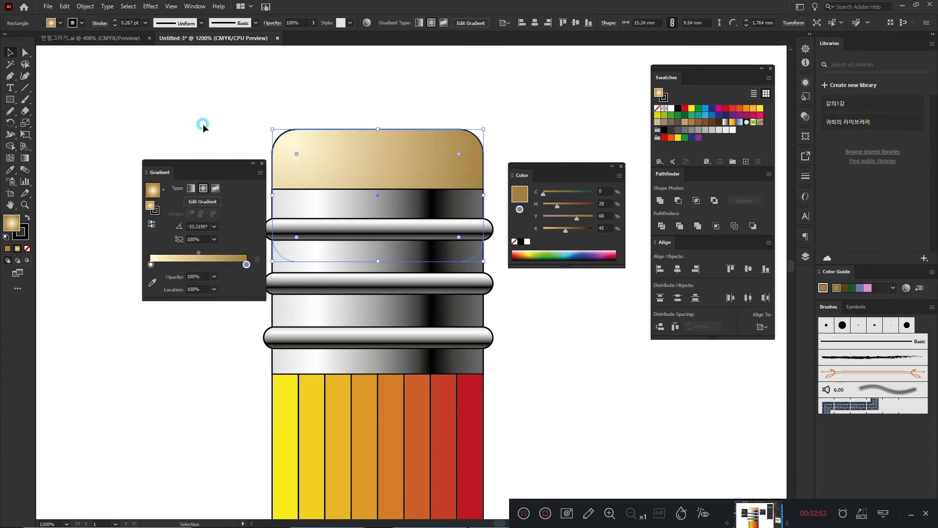
{"action": "left_click", "coordinate": [201, 121]}
Move the Gradient panel off the artwork and zoom out to 150% to examine the whole pencil with its shaded eraser
{"action": "left_click_drag", "start_coordinate": [217, 163], "coordinate": [723, 366]}
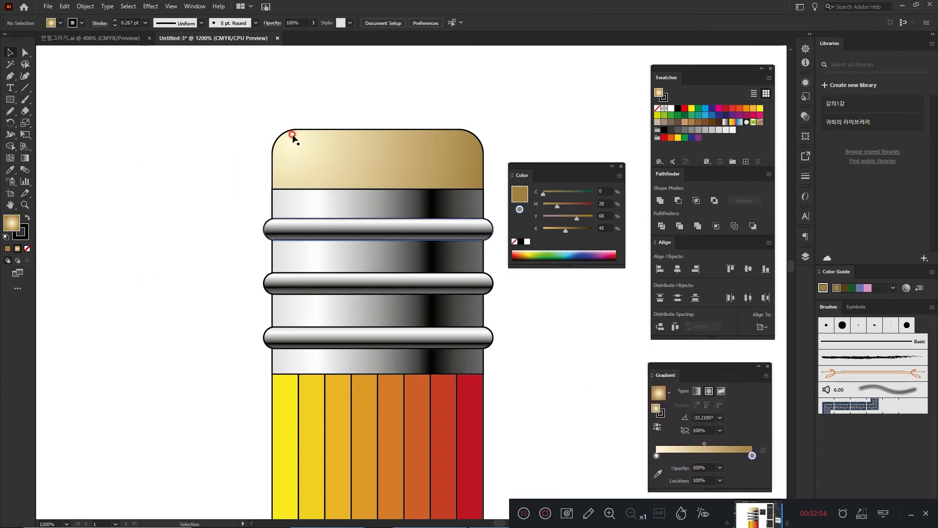
{"action": "mouse_move", "coordinate": [413, 310]}
{"action": "left_mouse_down"}
{"action": "mouse_move", "coordinate": [389, 237]}
{"action": "mouse_move", "coordinate": [398, 223]}
{"action": "left_mouse_up"}
{"action": "key", "text": "ctrl+minus"}
{"action": "key", "text": "ctrl+minus"}
{"action": "key", "text": "ctrl+minus"}
{"action": "key", "text": "ctrl+minus"}
{"action": "key", "text": "ctrl+minus"}
{"action": "key", "text": "ctrl+minus"}
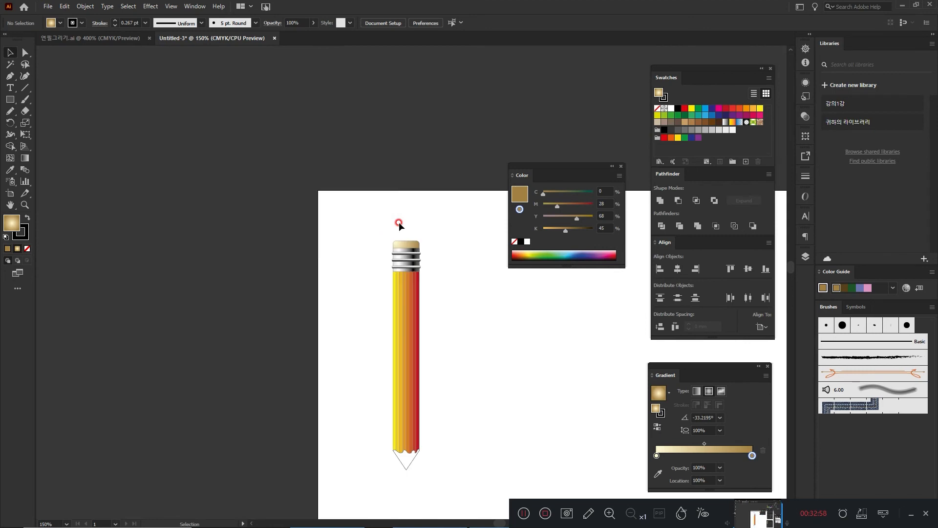
{"action": "mouse_move", "coordinate": [369, 425]}
{"action": "left_mouse_down"}
{"action": "mouse_move", "coordinate": [308, 334]}
{"action": "mouse_move", "coordinate": [287, 329]}
{"action": "left_mouse_up"}
Fill the pencil's pointed tip with a linear white-to-yellow gradient
{"action": "left_click", "coordinate": [25, 205]}
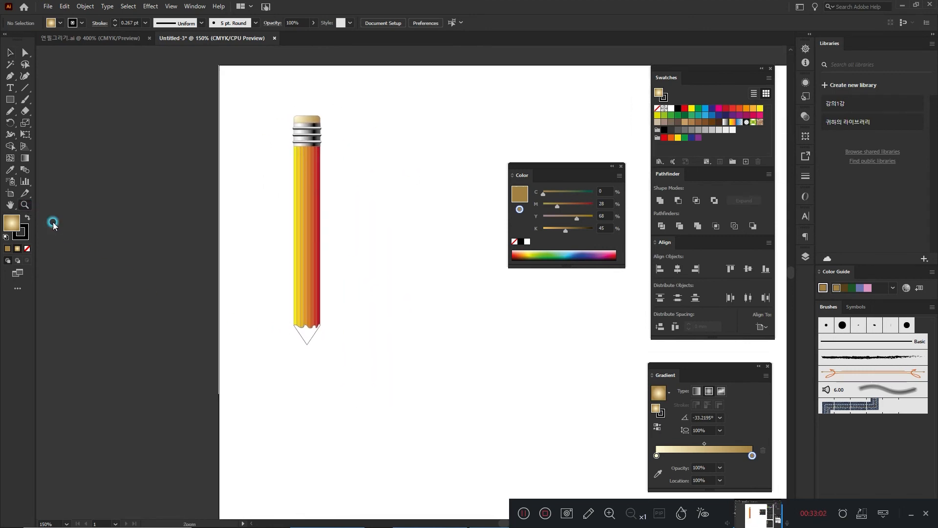
{"action": "left_click_drag", "start_coordinate": [261, 293], "coordinate": [369, 364]}
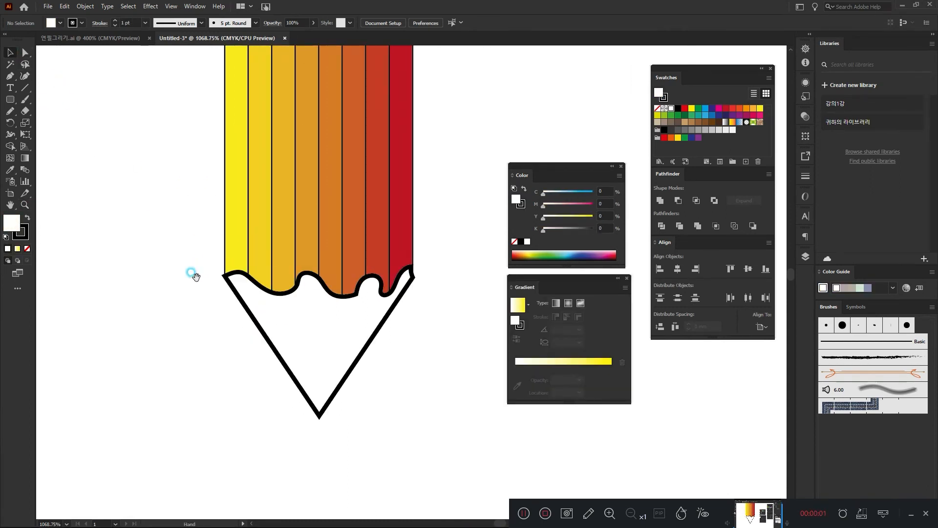
{"action": "left_click", "coordinate": [293, 309]}
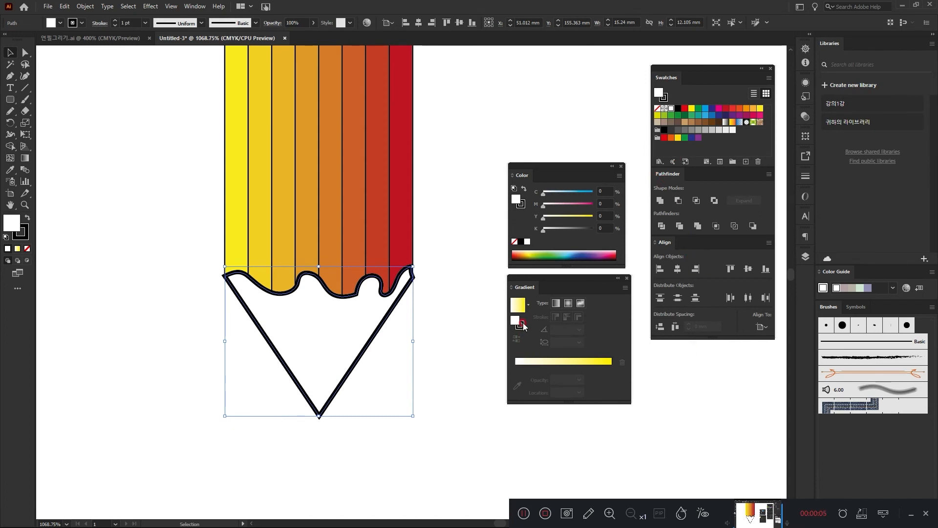
{"action": "left_click", "coordinate": [556, 303]}
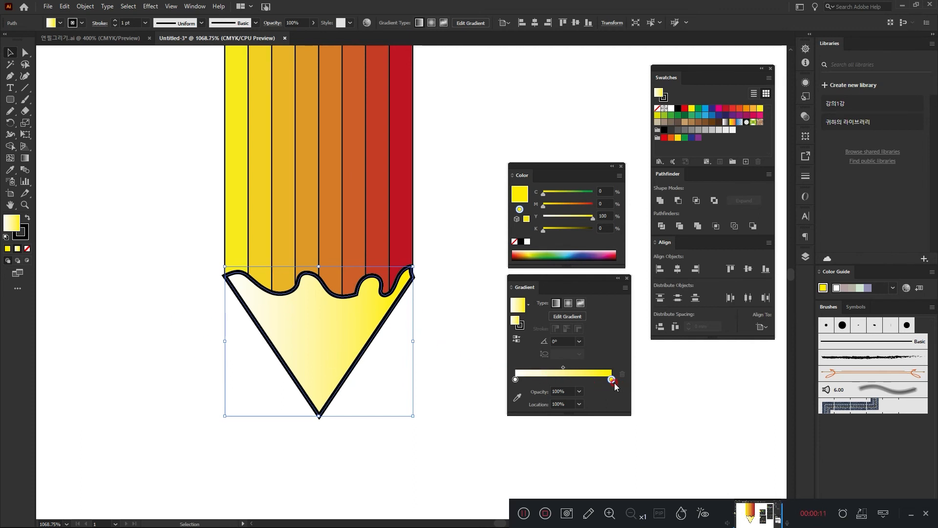
Move the tip gradient's yellow stop inward to about 87% and recolor it green with C 43 and Y 100
{"action": "left_click_drag", "start_coordinate": [611, 380], "coordinate": [599, 381]}
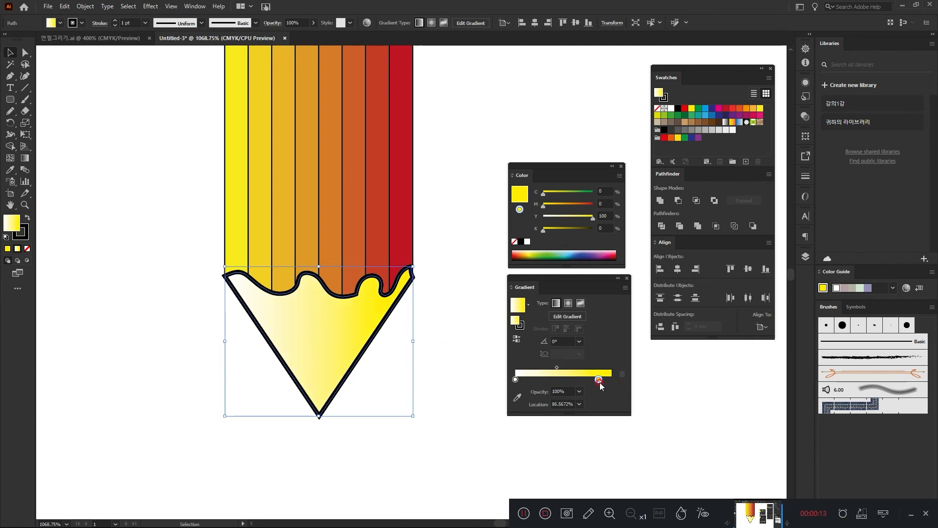
{"action": "left_click", "coordinate": [570, 205]}
{"action": "mouse_move", "coordinate": [568, 206]}
{"action": "left_mouse_down"}
{"action": "mouse_move", "coordinate": [542, 205]}
{"action": "mouse_move", "coordinate": [573, 195]}
{"action": "mouse_move", "coordinate": [564, 193]}
{"action": "left_mouse_up"}
{"action": "left_click", "coordinate": [565, 193]}
Place a green stop at about 77% in the tip's gradient, shift the white stop inward and add a pale green stop at 0%
{"action": "left_click_drag", "start_coordinate": [603, 383], "coordinate": [599, 469]}
{"action": "left_click", "coordinate": [574, 379]}
{"action": "mouse_move", "coordinate": [575, 380]}
{"action": "left_mouse_down"}
{"action": "mouse_move", "coordinate": [611, 380]}
{"action": "mouse_move", "coordinate": [589, 380]}
{"action": "left_mouse_up"}
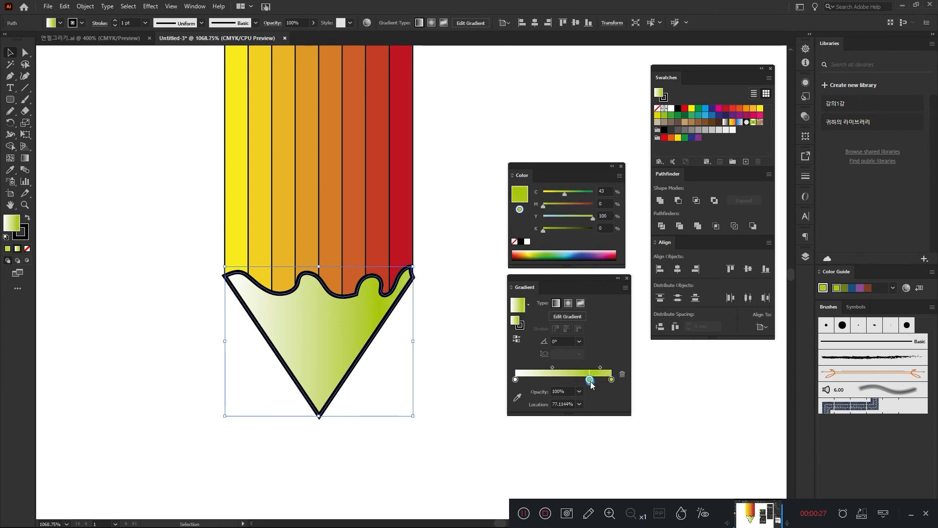
{"action": "mouse_move", "coordinate": [515, 380]}
{"action": "left_mouse_down"}
{"action": "mouse_move", "coordinate": [545, 380]}
{"action": "mouse_move", "coordinate": [514, 379]}
{"action": "left_mouse_up"}
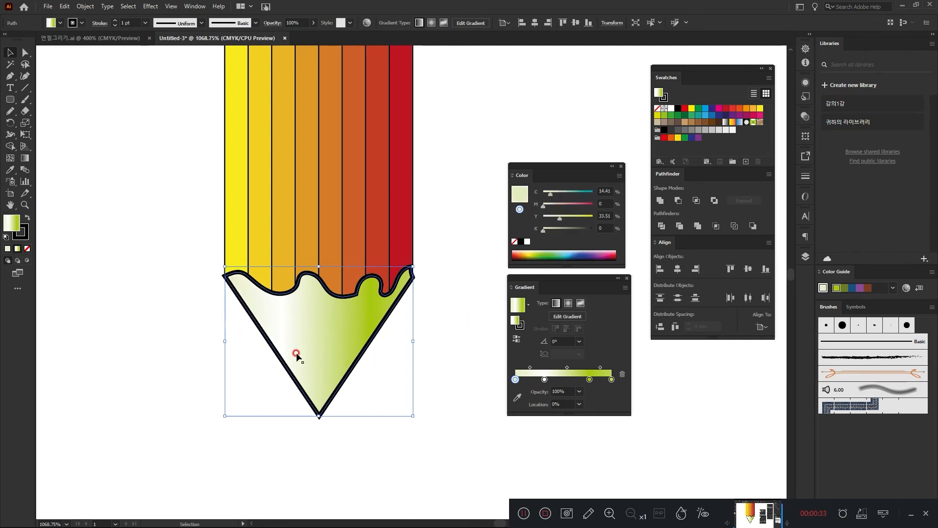
{"action": "left_click", "coordinate": [385, 356]}
Draw a narrow vertical rounded rectangle over the pencil point for the lead and fill it with the White, Black gradient swatch
{"action": "key", "text": "space"}
{"action": "left_click_drag", "start_coordinate": [388, 360], "coordinate": [337, 314]}
{"action": "left_click", "coordinate": [13, 100]}
{"action": "left_click_drag", "start_coordinate": [13, 100], "coordinate": [19, 111]}
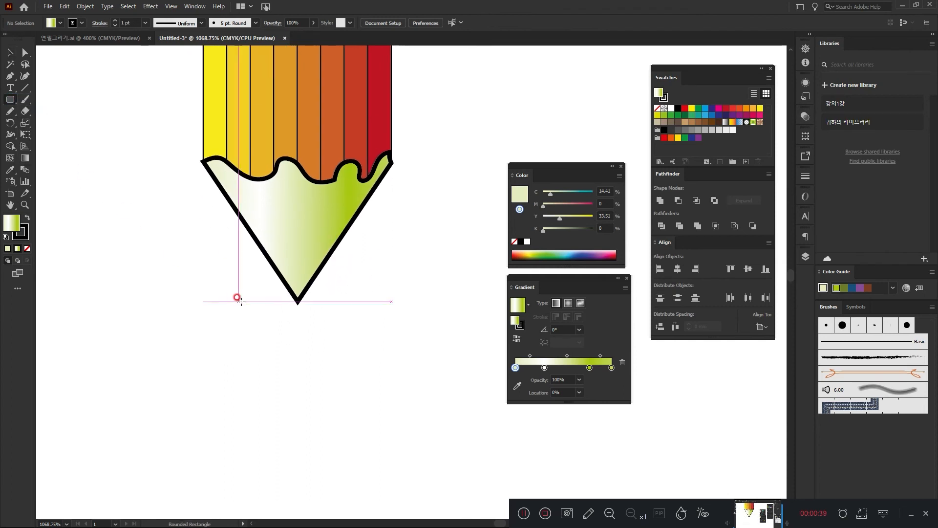
{"action": "mouse_move", "coordinate": [288, 276]}
{"action": "left_mouse_down"}
{"action": "mouse_move", "coordinate": [306, 315]}
{"action": "mouse_move", "coordinate": [312, 352]}
{"action": "mouse_move", "coordinate": [305, 357]}
{"action": "left_mouse_up"}
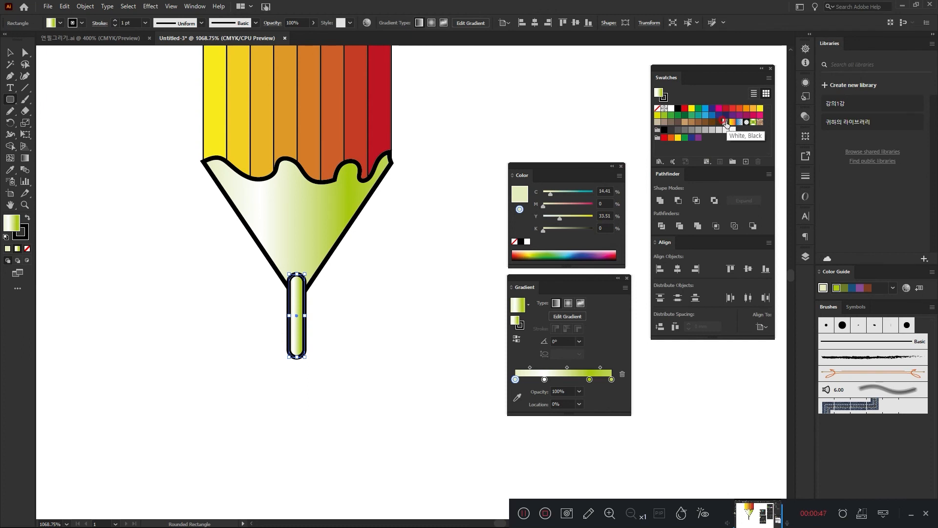
{"action": "left_click", "coordinate": [726, 125]}
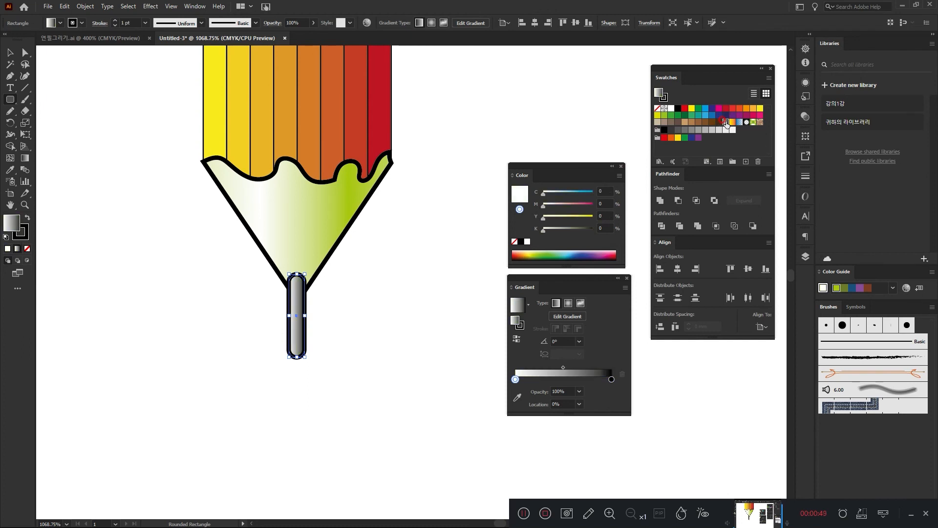
{"action": "mouse_move", "coordinate": [614, 381]}
{"action": "left_mouse_down"}
{"action": "mouse_move", "coordinate": [577, 380]}
{"action": "mouse_move", "coordinate": [613, 381]}
{"action": "left_mouse_up"}
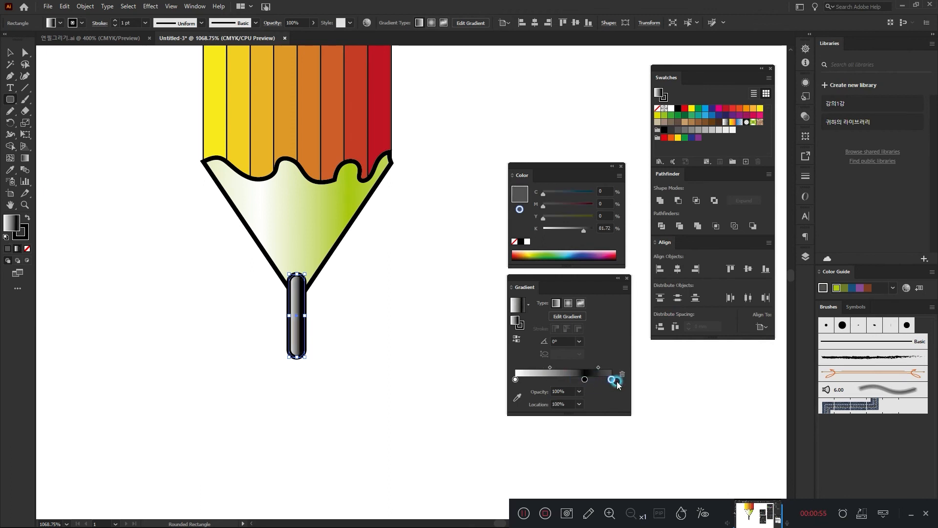
{"action": "mouse_move", "coordinate": [514, 381]}
{"action": "left_mouse_down"}
{"action": "mouse_move", "coordinate": [541, 381]}
{"action": "mouse_move", "coordinate": [503, 379]}
{"action": "left_mouse_up"}
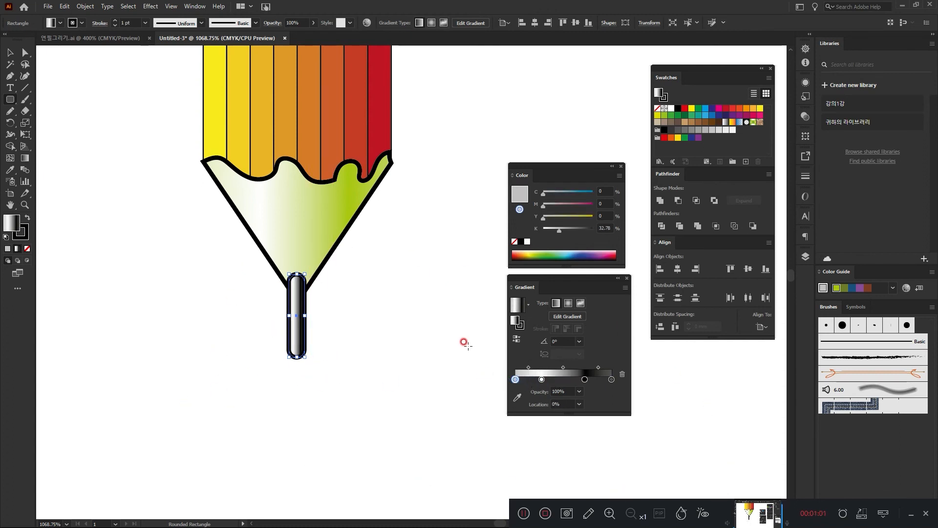
{"action": "left_click_drag", "start_coordinate": [515, 380], "coordinate": [541, 401]}
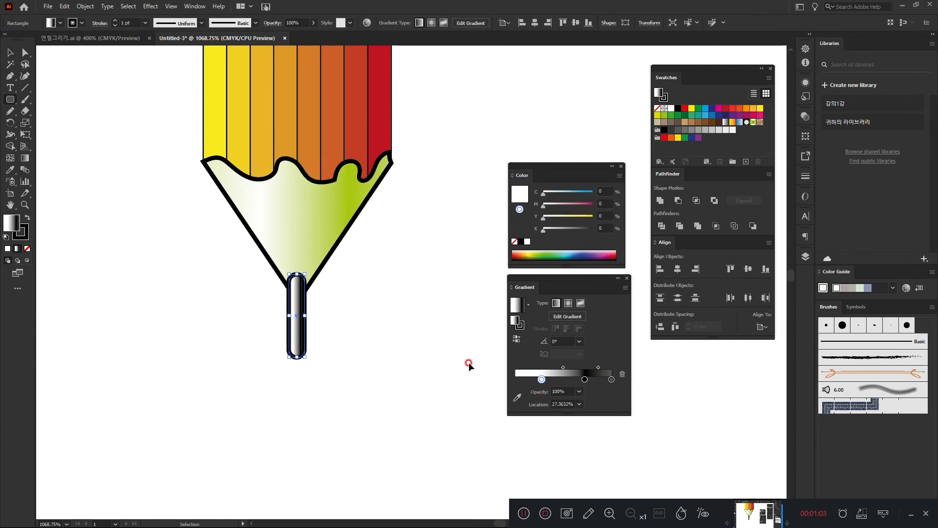
{"action": "key", "text": "ctrl+z"}
{"action": "key", "text": "ctrl+z"}
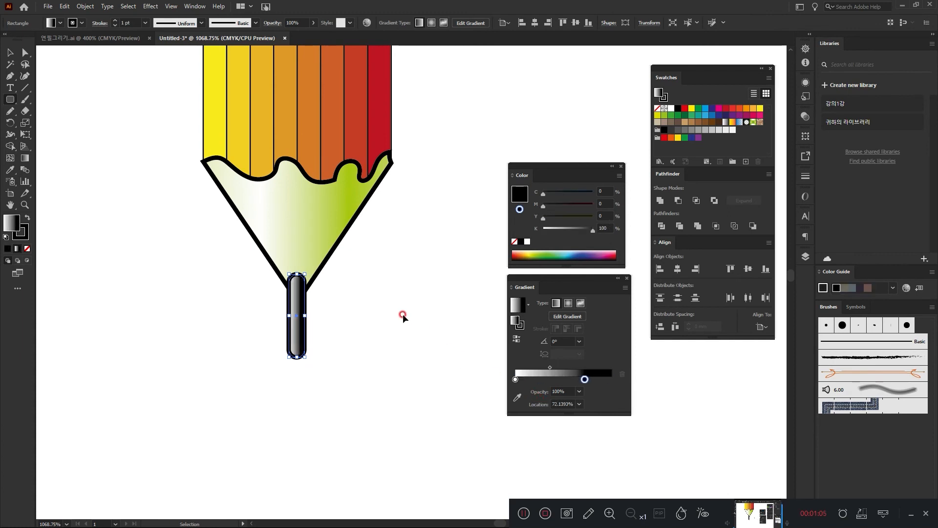
{"action": "key", "text": "ctrl+z"}
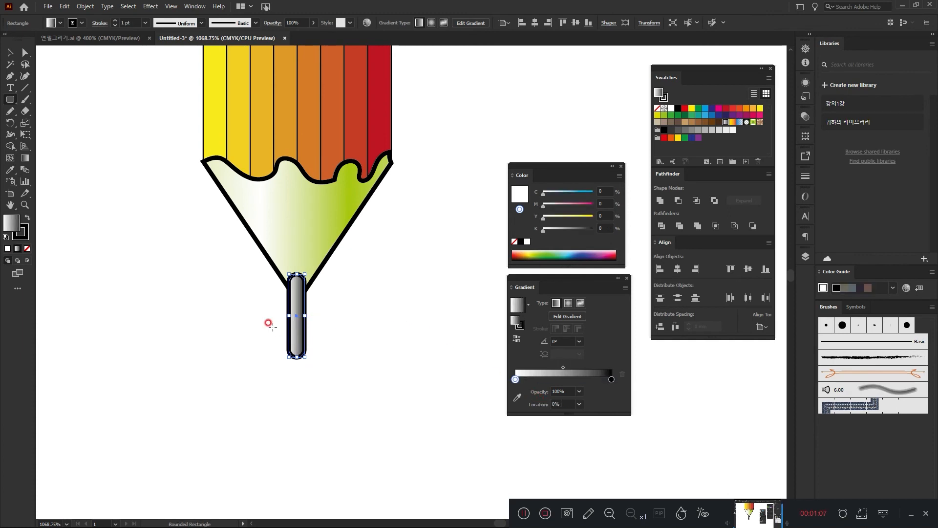
Move the black stop of the lead's gradient inward to about 78% and add a dark gray stop at 100%
{"action": "left_click_drag", "start_coordinate": [610, 380], "coordinate": [584, 383]}
{"action": "left_click", "coordinate": [577, 381]}
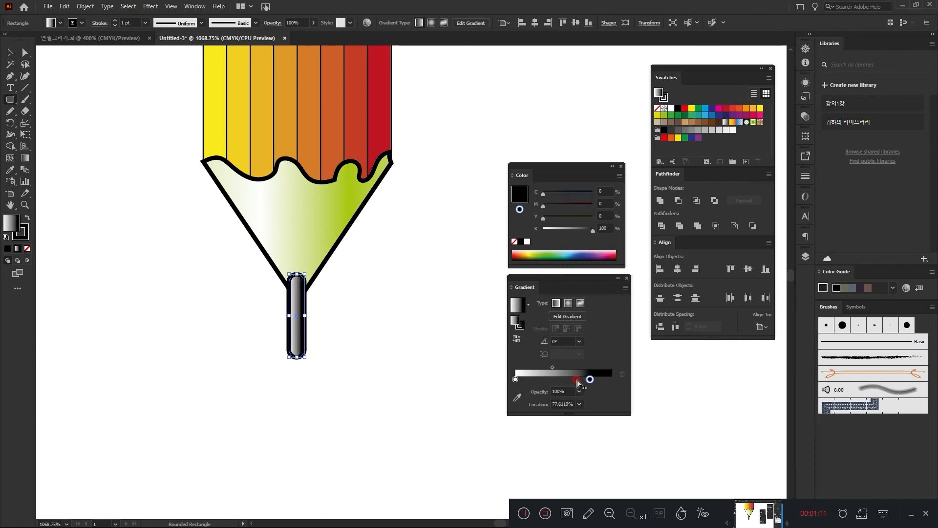
{"action": "left_click", "coordinate": [577, 381]}
{"action": "left_click_drag", "start_coordinate": [577, 381], "coordinate": [615, 382]}
{"action": "left_click", "coordinate": [622, 373]}
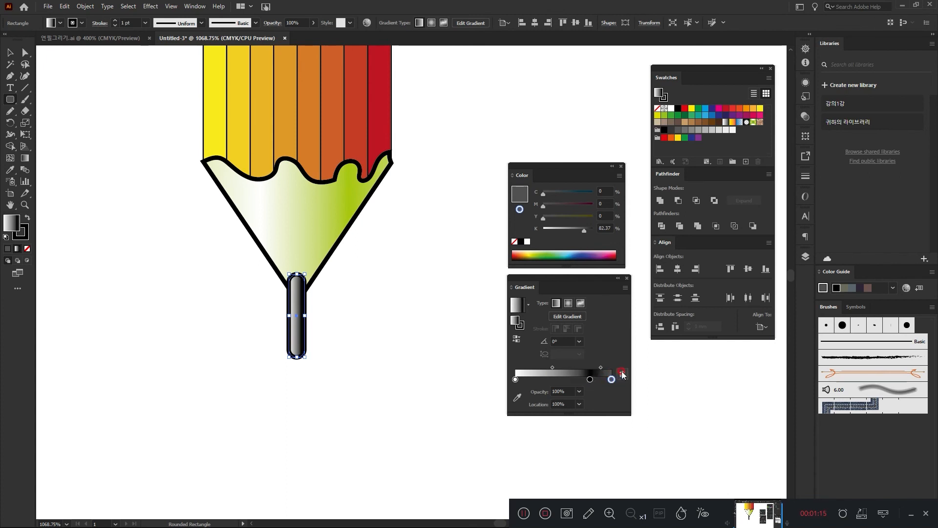
Shift the lead gradient's white stop inward to about 25% and add a light gray stop at 0%
{"action": "left_click", "coordinate": [516, 379]}
{"action": "left_click_drag", "start_coordinate": [517, 381], "coordinate": [541, 382]}
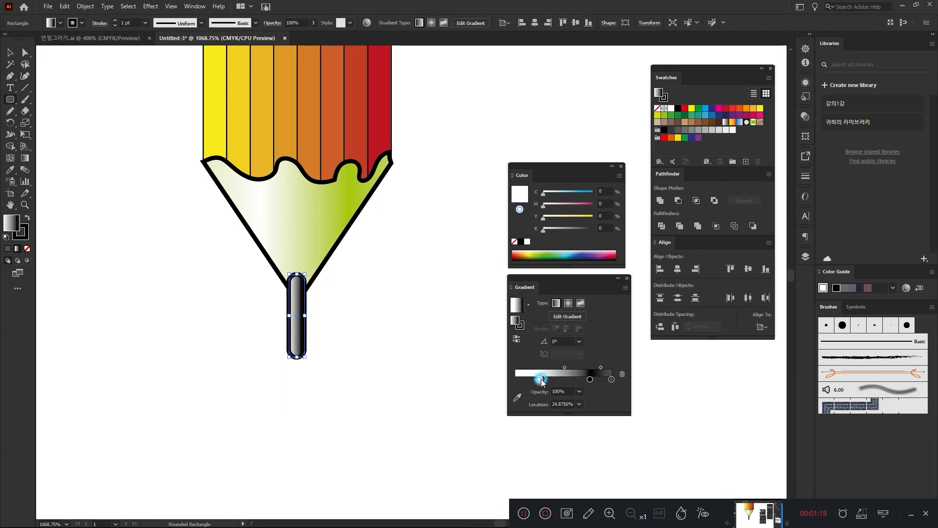
{"action": "left_click", "coordinate": [556, 380]}
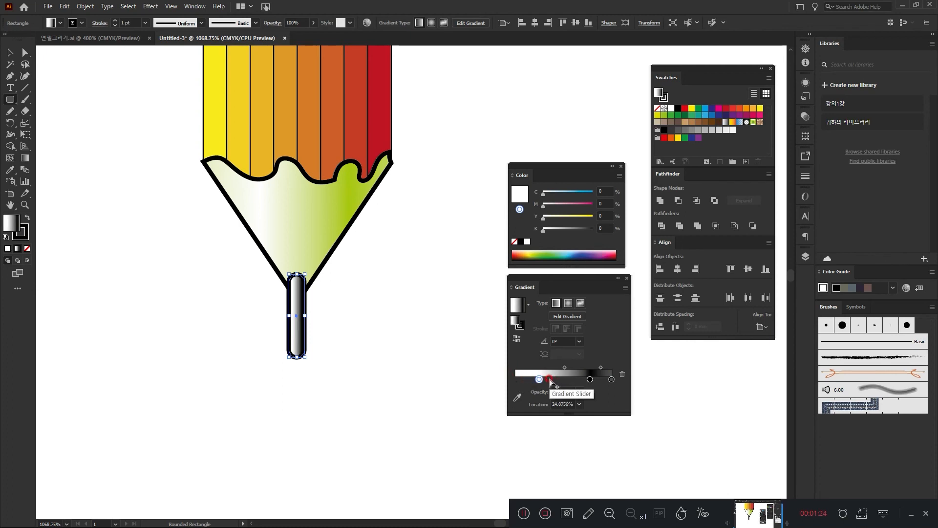
{"action": "left_click_drag", "start_coordinate": [550, 380], "coordinate": [510, 381]}
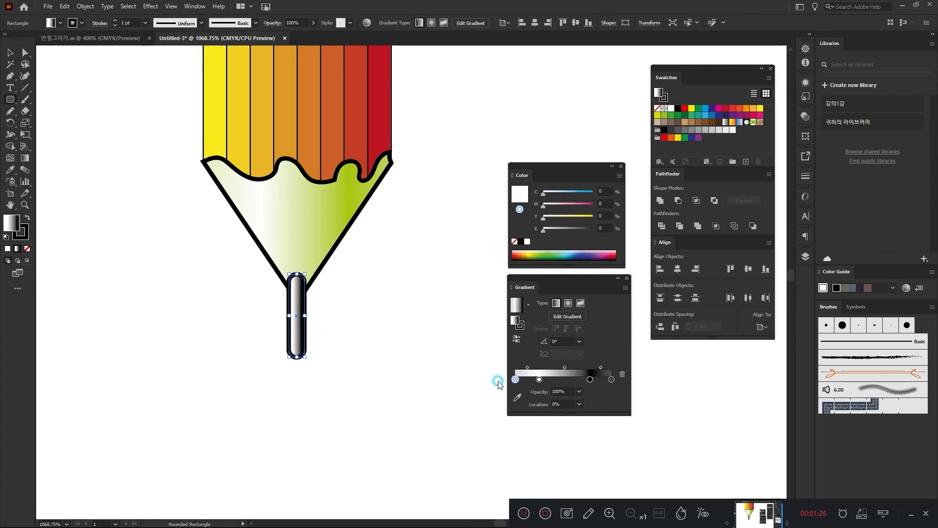
{"action": "left_click", "coordinate": [523, 373]}
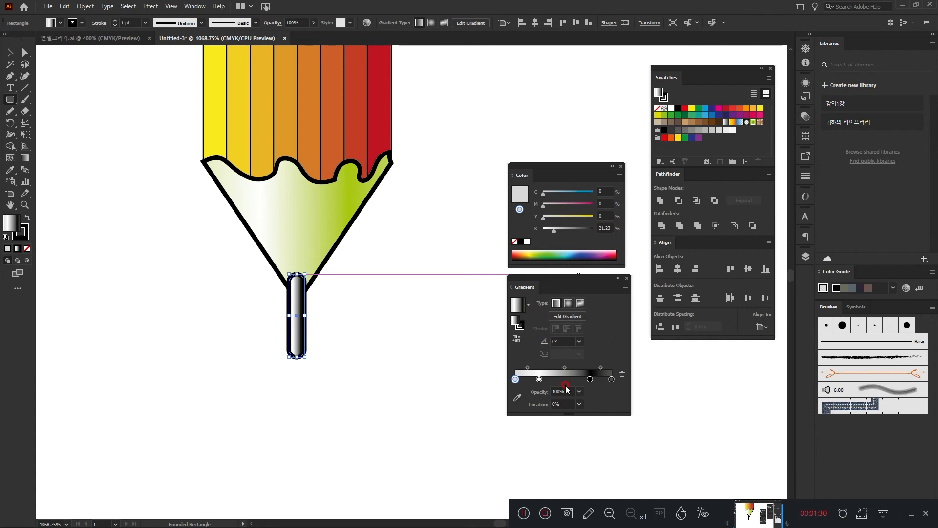
Shift the midpoint between the lead gradient's white and black stops toward white, and darken the 0% stop to K 33
{"action": "left_click_drag", "start_coordinate": [563, 367], "coordinate": [557, 368]}
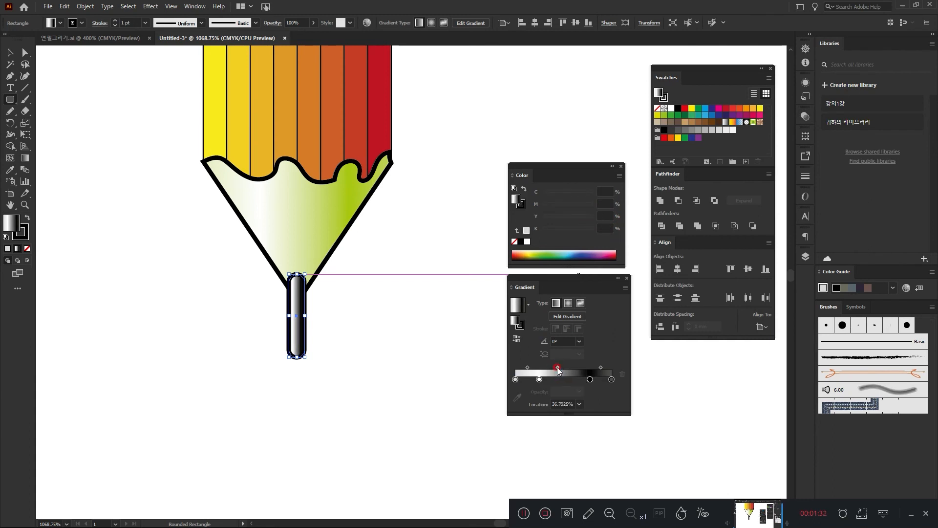
{"action": "left_click", "coordinate": [528, 367]}
{"action": "left_click_drag", "start_coordinate": [556, 366], "coordinate": [553, 368]}
{"action": "left_click", "coordinate": [540, 379]}
{"action": "left_click", "coordinate": [515, 379]}
{"action": "mouse_move", "coordinate": [566, 230]}
{"action": "left_mouse_down"}
{"action": "mouse_move", "coordinate": [536, 235]}
{"action": "mouse_move", "coordinate": [560, 230]}
{"action": "left_mouse_up"}
{"action": "left_click", "coordinate": [559, 374]}
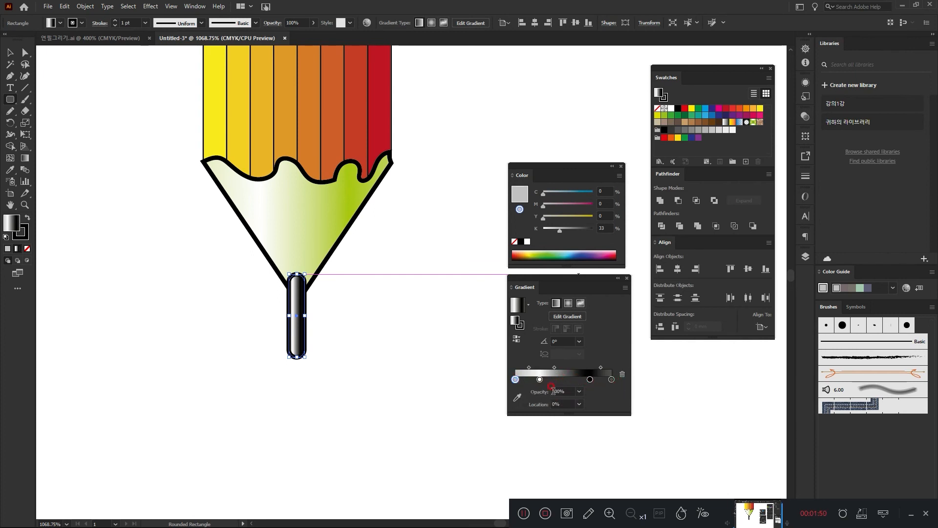
{"action": "left_click_drag", "start_coordinate": [540, 382], "coordinate": [455, 444]}
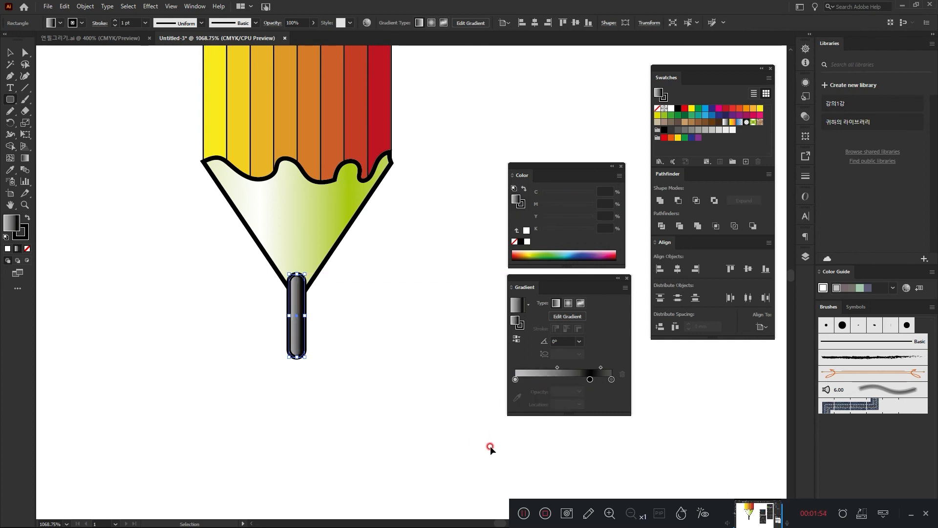
{"action": "key", "text": "ctrl+z"}
{"action": "key", "text": "ctrl+shift+a"}
{"action": "mouse_move", "coordinate": [407, 257]}
{"action": "left_mouse_down"}
{"action": "mouse_move", "coordinate": [400, 357]}
{"action": "mouse_move", "coordinate": [394, 278]}
{"action": "left_mouse_up"}
{"action": "left_click_drag", "start_coordinate": [541, 369], "coordinate": [503, 392]}
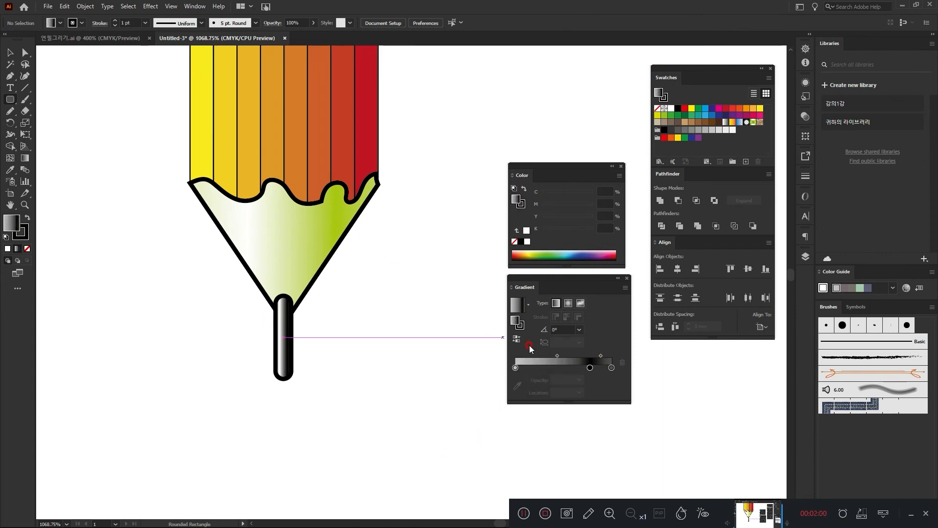
{"action": "key", "text": "ctrl+z"}
Select the entire pencil illustration and remove the stroke from all of its parts
{"action": "mouse_move", "coordinate": [403, 260]}
{"action": "left_mouse_down"}
{"action": "mouse_move", "coordinate": [400, 346]}
{"action": "mouse_move", "coordinate": [419, 239]}
{"action": "left_mouse_up"}
{"action": "key", "text": "ctrl+minus"}
{"action": "key", "text": "ctrl+minus"}
{"action": "key", "text": "ctrl+minus"}
{"action": "key", "text": "ctrl+minus"}
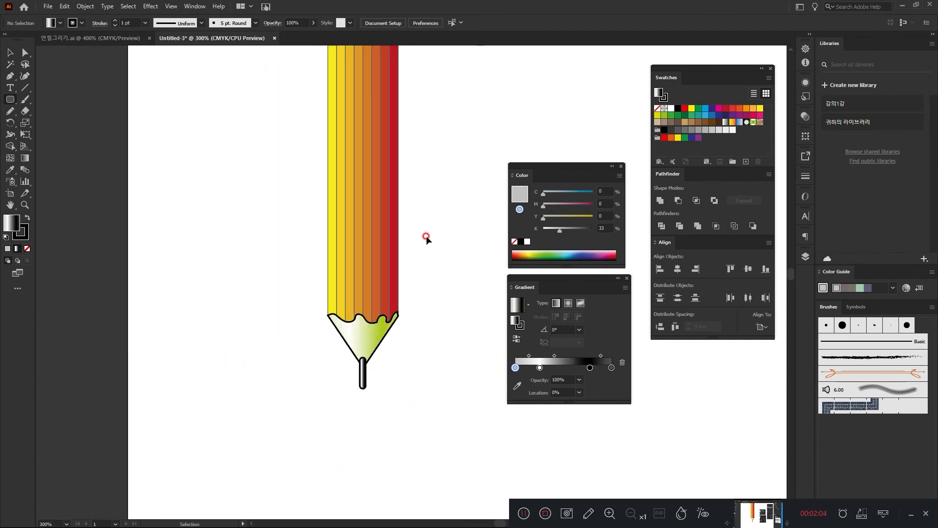
{"action": "mouse_move", "coordinate": [369, 145]}
{"action": "left_mouse_down"}
{"action": "mouse_move", "coordinate": [266, 264]}
{"action": "mouse_move", "coordinate": [264, 235]}
{"action": "left_mouse_up"}
{"action": "key", "text": "v"}
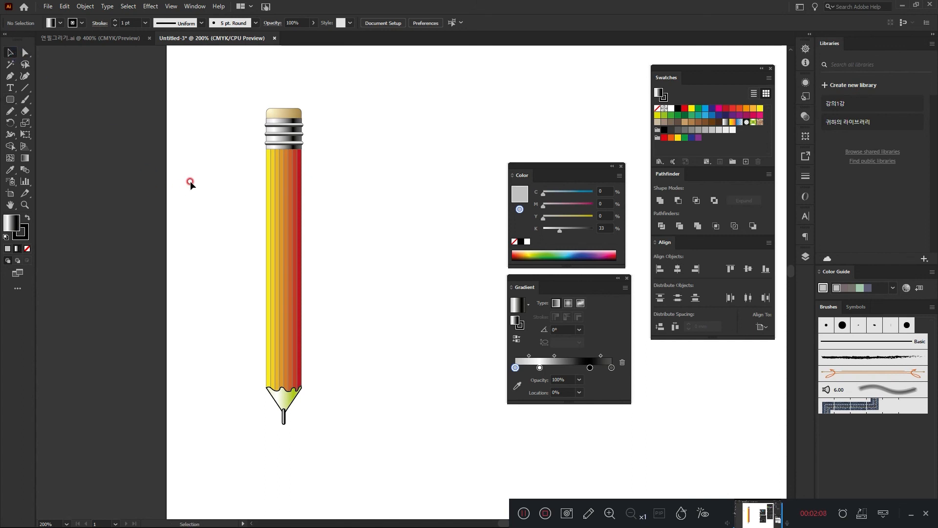
{"action": "mouse_move", "coordinate": [247, 89]}
{"action": "left_mouse_down"}
{"action": "mouse_move", "coordinate": [328, 318]}
{"action": "mouse_move", "coordinate": [336, 438]}
{"action": "left_mouse_up"}
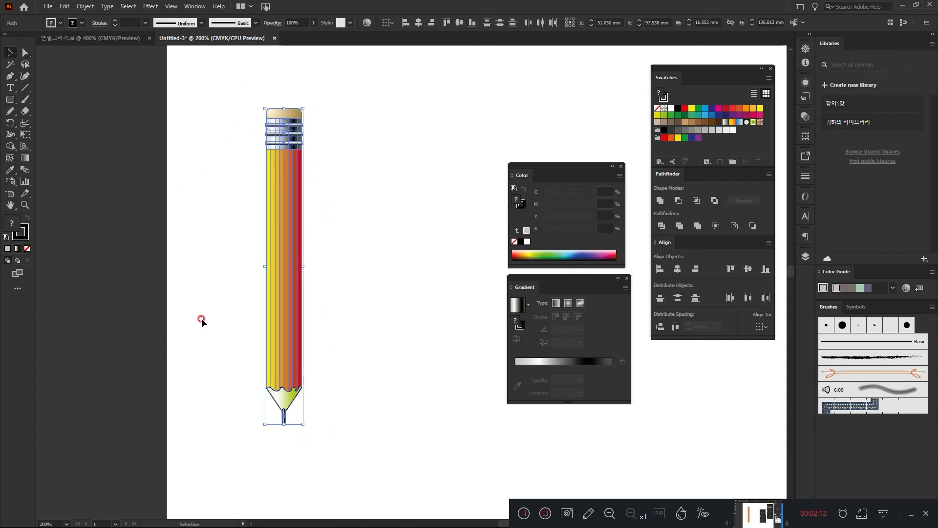
{"action": "left_click", "coordinate": [26, 237]}
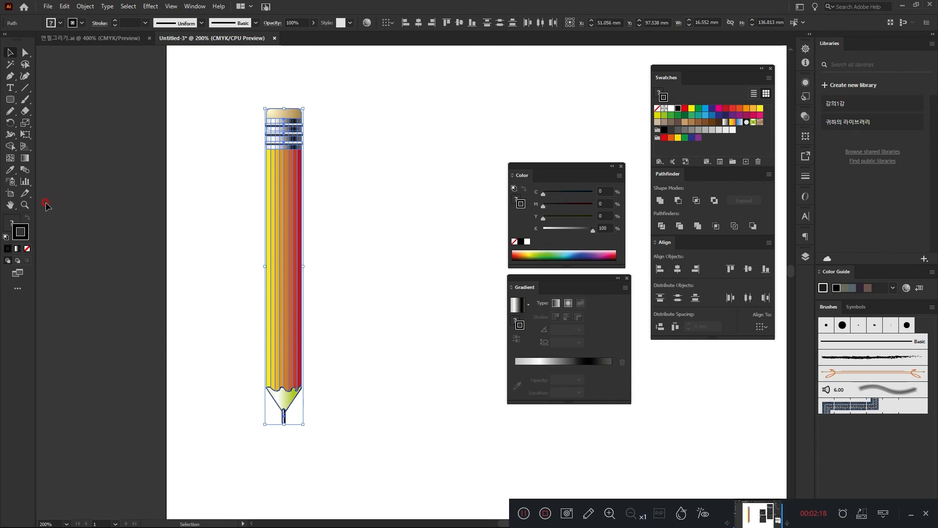
{"action": "left_click", "coordinate": [28, 250]}
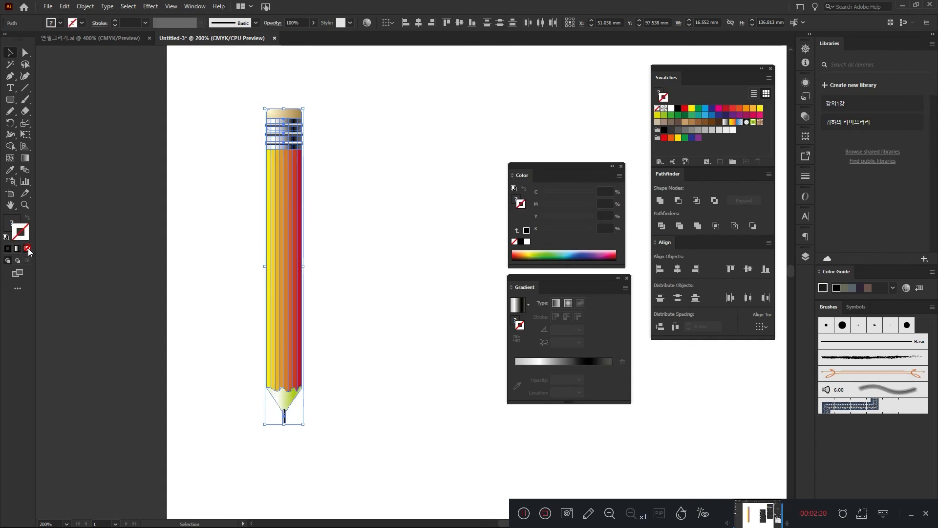
{"action": "left_click", "coordinate": [217, 250]}
Narrow the whole pencil to about 7.5 mm wide and place a copy about 22 mm to its right
{"action": "mouse_move", "coordinate": [246, 94]}
{"action": "left_mouse_down"}
{"action": "mouse_move", "coordinate": [308, 259]}
{"action": "mouse_move", "coordinate": [347, 452]}
{"action": "left_mouse_up"}
{"action": "left_click_drag", "start_coordinate": [302, 267], "coordinate": [293, 268]}
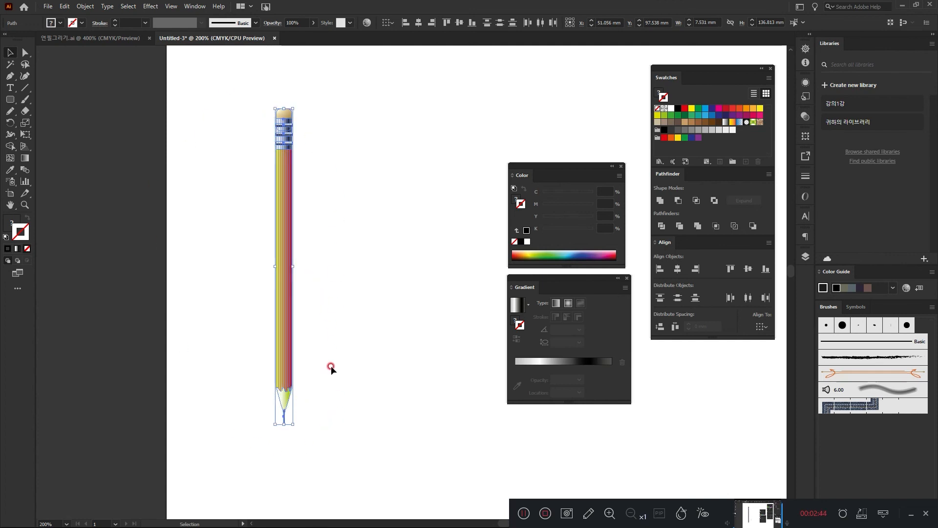
{"action": "left_click", "coordinate": [329, 391]}
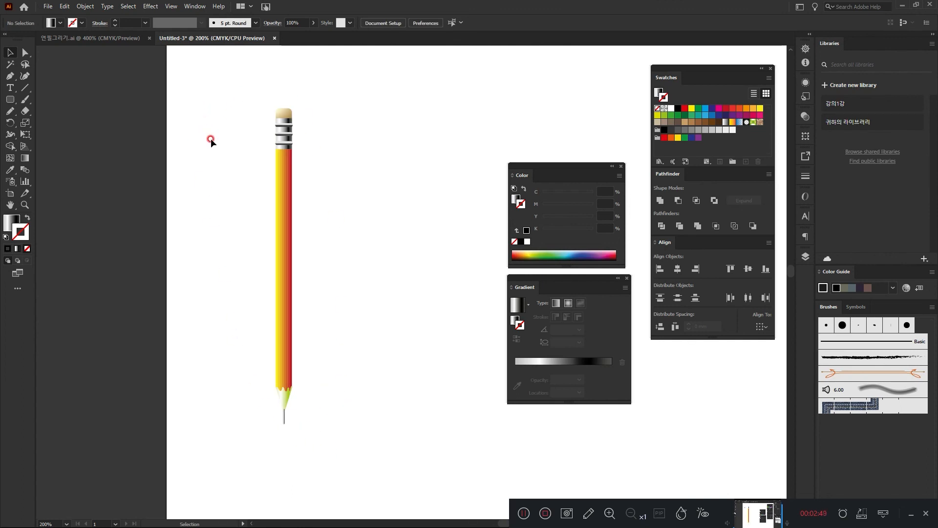
{"action": "mouse_move", "coordinate": [247, 84]}
{"action": "left_mouse_down"}
{"action": "mouse_move", "coordinate": [330, 306]}
{"action": "mouse_move", "coordinate": [331, 444]}
{"action": "left_mouse_up"}
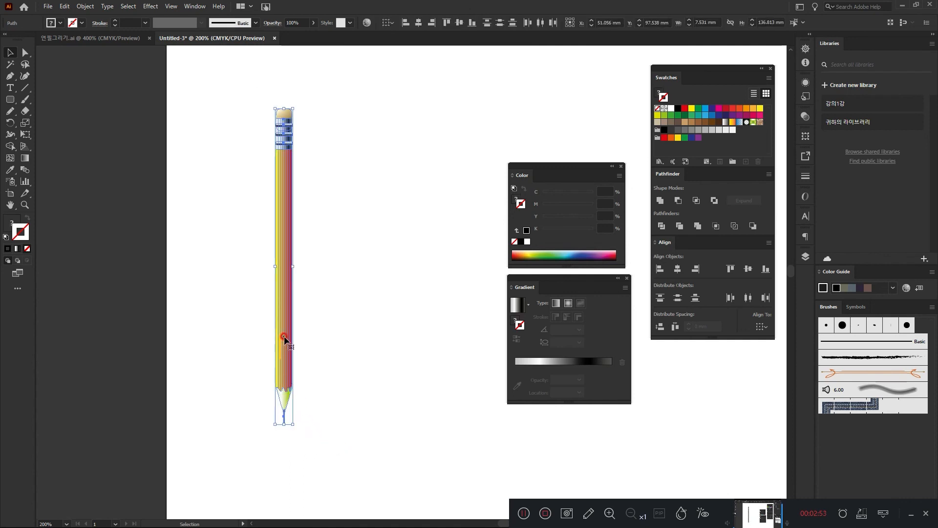
{"action": "mouse_move", "coordinate": [285, 339]}
{"action": "left_mouse_down"}
{"action": "mouse_move", "coordinate": [324, 331]}
{"action": "mouse_move", "coordinate": [336, 338]}
{"action": "left_mouse_up"}
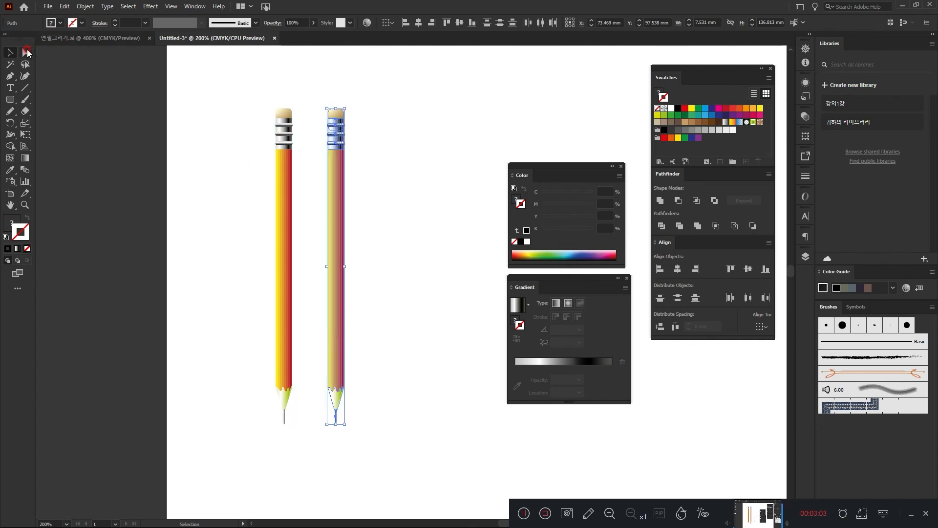
Shorten the copied pencil by about 90 mm by moving only the lower anchor points of its body, tip and lead upward
{"action": "left_click", "coordinate": [26, 52]}
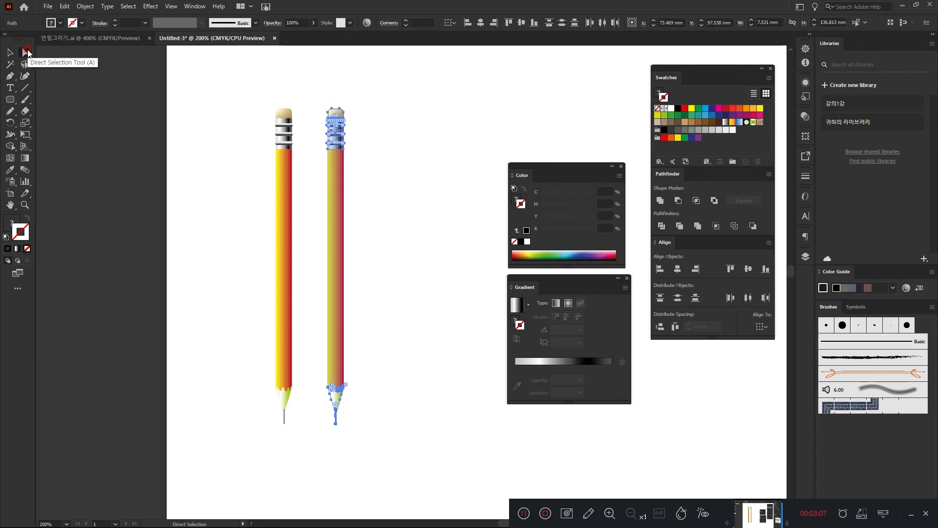
{"action": "mouse_move", "coordinate": [405, 460]}
{"action": "left_mouse_down"}
{"action": "mouse_move", "coordinate": [335, 414]}
{"action": "mouse_move", "coordinate": [308, 339]}
{"action": "left_mouse_up"}
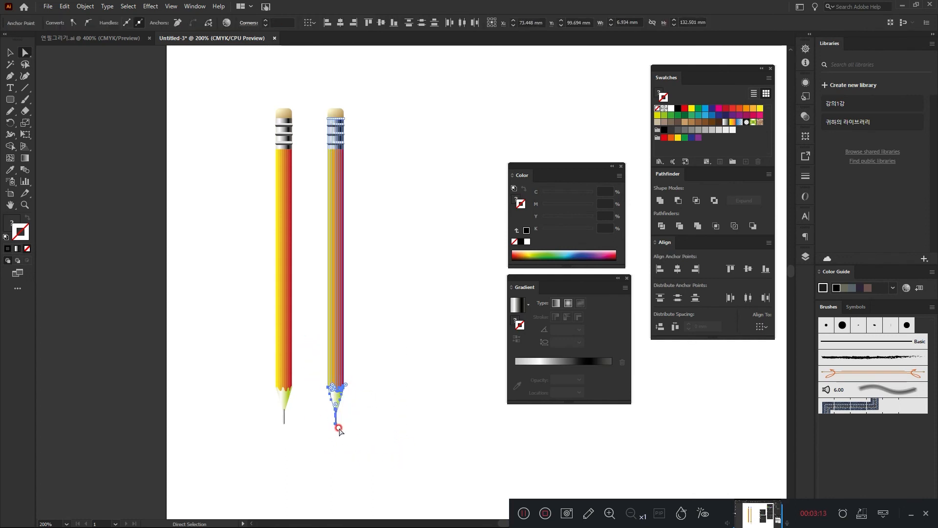
{"action": "mouse_move", "coordinate": [335, 424]}
{"action": "left_mouse_down"}
{"action": "mouse_move", "coordinate": [360, 278]}
{"action": "mouse_move", "coordinate": [354, 258]}
{"action": "mouse_move", "coordinate": [326, 249]}
{"action": "mouse_move", "coordinate": [334, 215]}
{"action": "mouse_move", "coordinate": [334, 235]}
{"action": "mouse_move", "coordinate": [340, 218]}
{"action": "mouse_move", "coordinate": [368, 213]}
{"action": "left_mouse_up"}
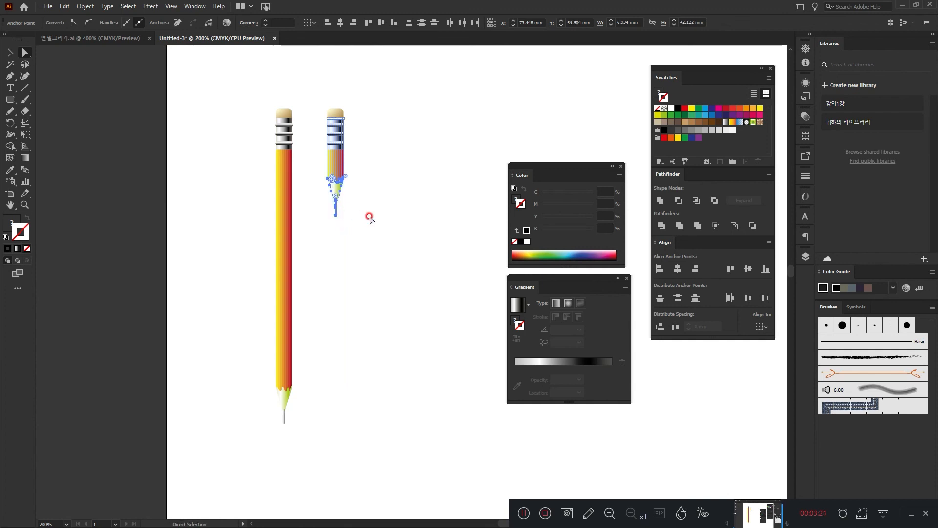
{"action": "left_click", "coordinate": [368, 213]}
Fill the short pencil's rightmost body strip with dark blue (C 100, M 100) and no stroke, and its leftmost strip with light blue
{"action": "left_click", "coordinate": [25, 205]}
{"action": "mouse_move", "coordinate": [169, 95]}
{"action": "left_mouse_down"}
{"action": "mouse_move", "coordinate": [293, 140]}
{"action": "mouse_move", "coordinate": [444, 217]}
{"action": "mouse_move", "coordinate": [194, 157]}
{"action": "left_mouse_up"}
{"action": "left_click", "coordinate": [7, 52]}
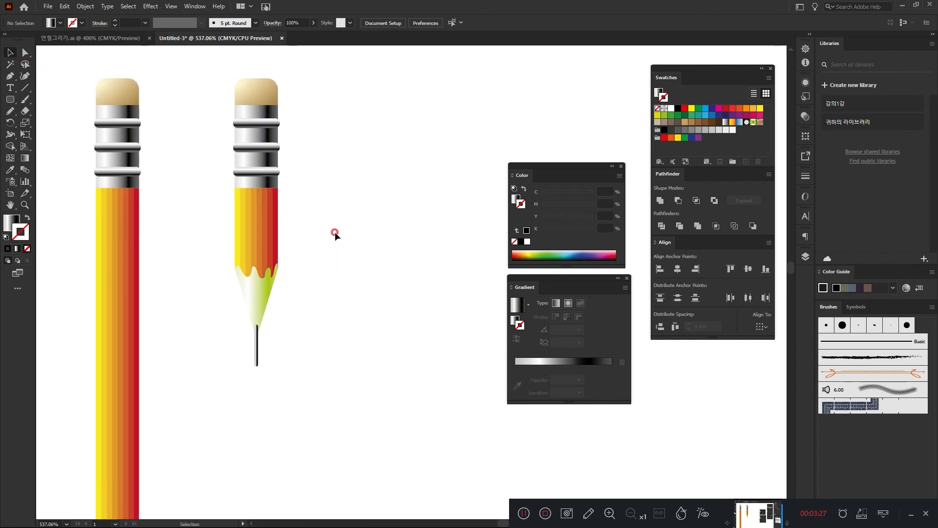
{"action": "left_click", "coordinate": [277, 222]}
{"action": "left_click", "coordinate": [540, 167]}
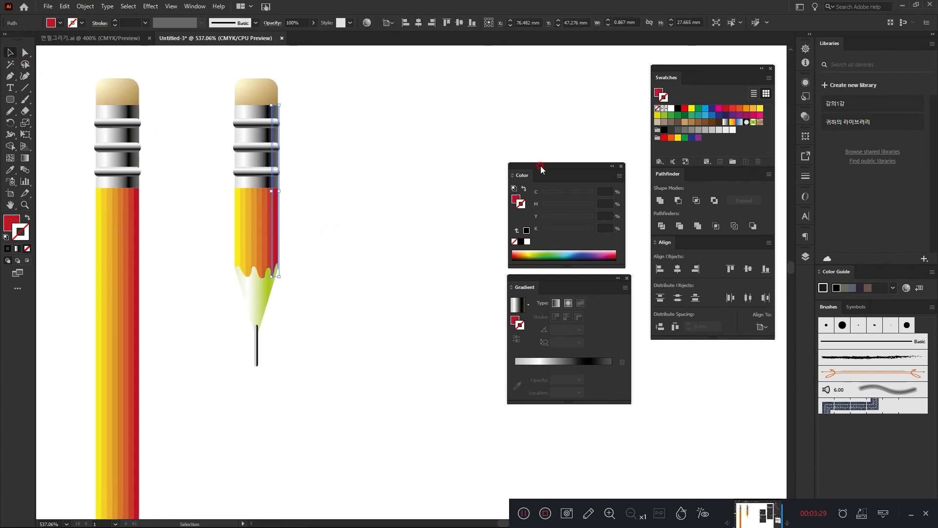
{"action": "left_click", "coordinate": [712, 109]}
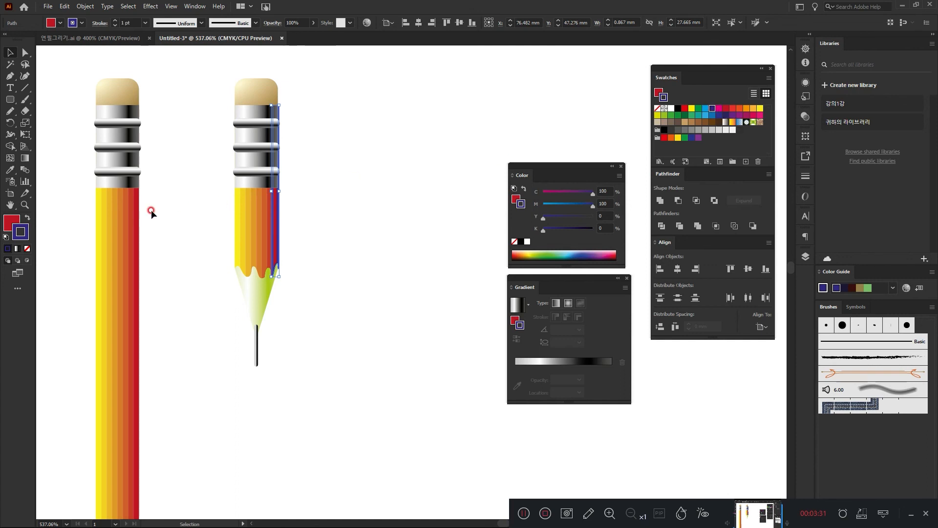
{"action": "left_click", "coordinate": [26, 218]}
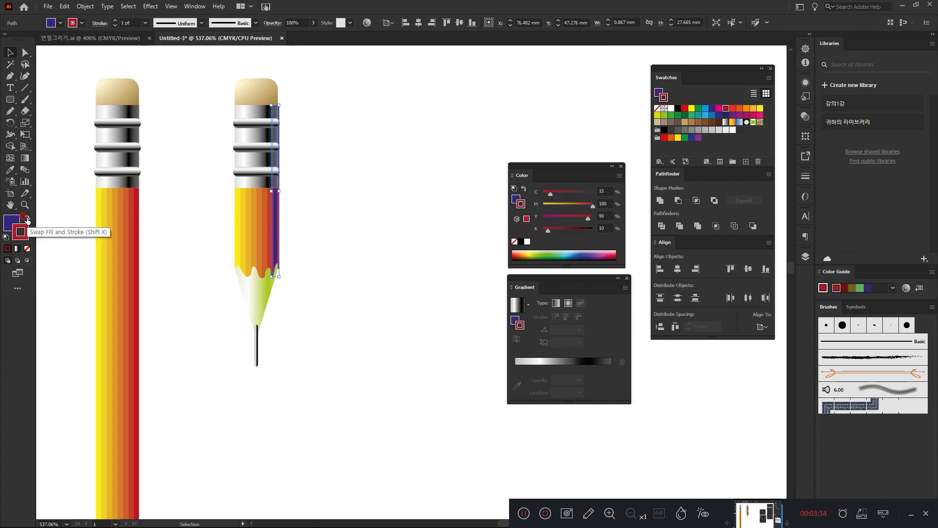
{"action": "left_click", "coordinate": [28, 249]}
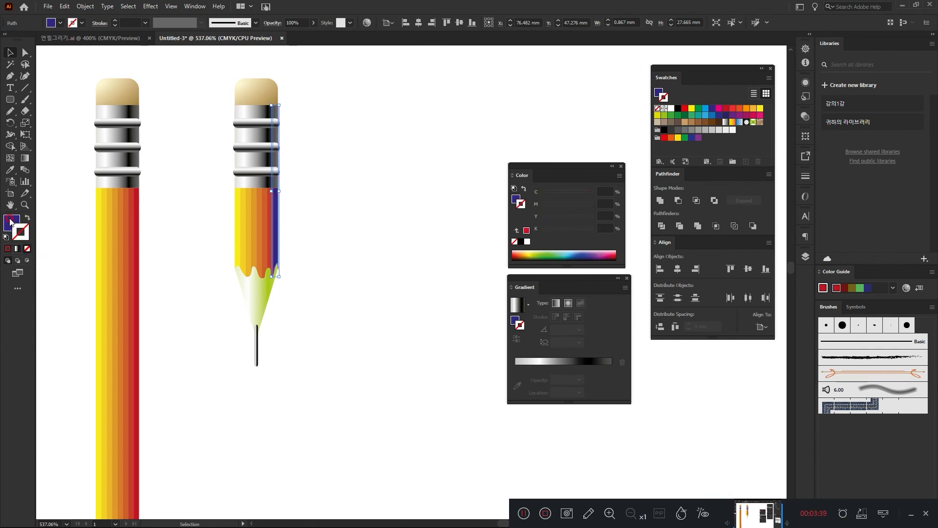
{"action": "left_click", "coordinate": [11, 224]}
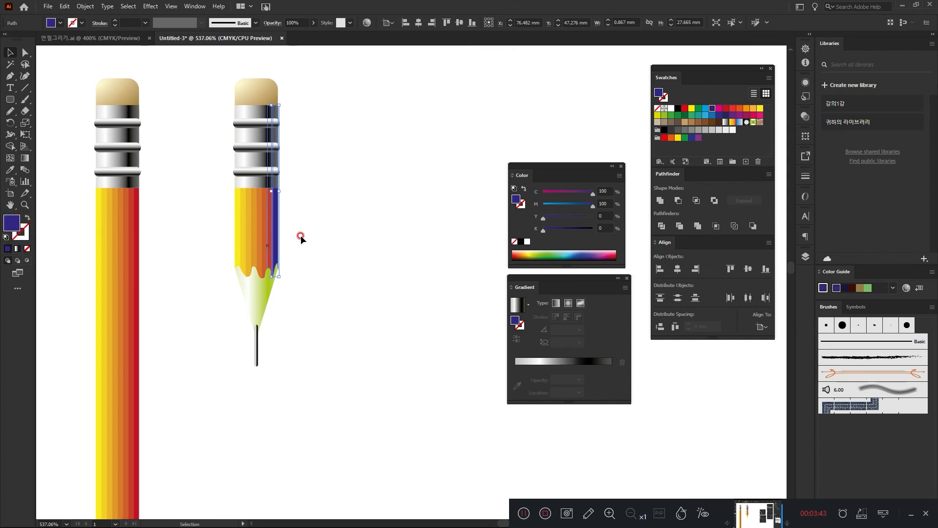
{"action": "left_click", "coordinate": [240, 223]}
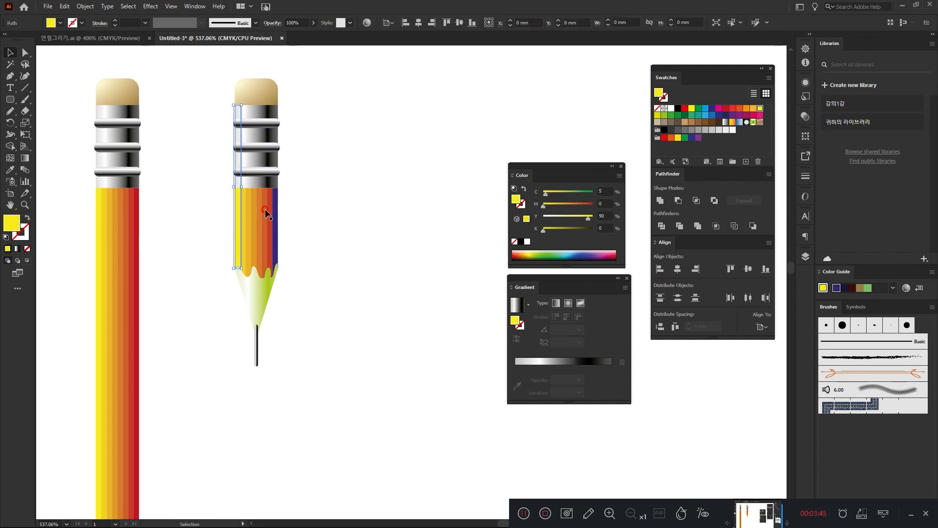
{"action": "left_click", "coordinate": [705, 108]}
Select all the body strips of the short pencil and blend their colors horizontally from light blue to dark blue
{"action": "left_click_drag", "start_coordinate": [328, 230], "coordinate": [202, 212]}
{"action": "left_click", "coordinate": [65, 7]}
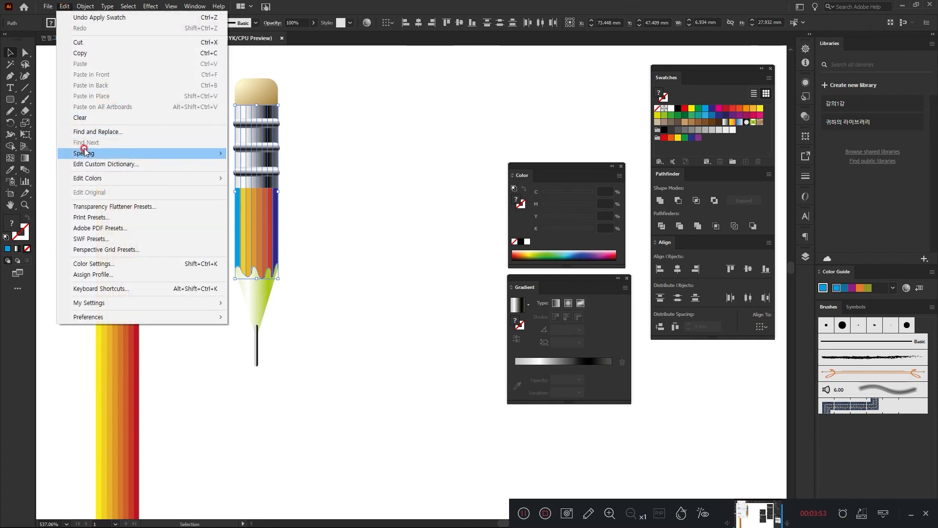
{"action": "mouse_move", "coordinate": [90, 179]}
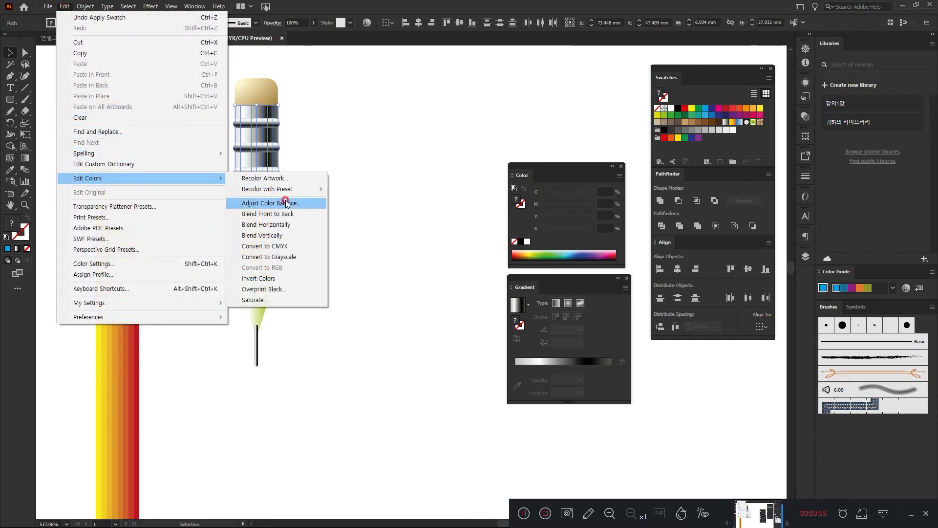
{"action": "left_click", "coordinate": [298, 228]}
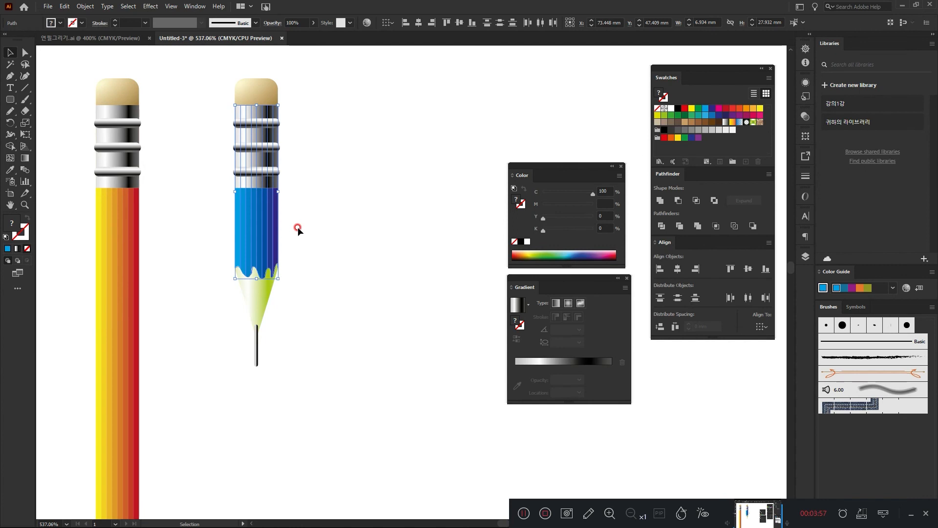
{"action": "left_click", "coordinate": [326, 247]}
{"action": "left_click_drag", "start_coordinate": [329, 248], "coordinate": [257, 274]}
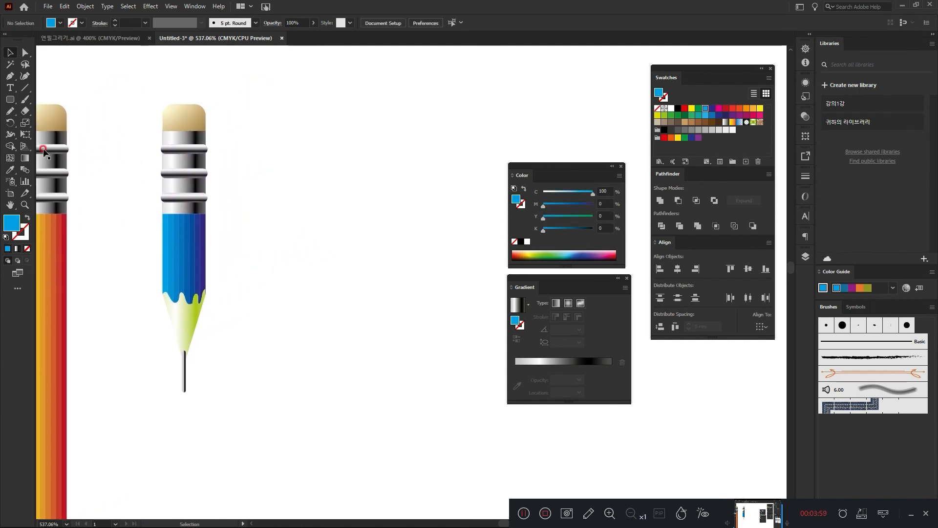
{"action": "left_click_drag", "start_coordinate": [154, 81], "coordinate": [248, 398]}
{"action": "left_click", "coordinate": [228, 440]}
{"action": "left_click_drag", "start_coordinate": [172, 399], "coordinate": [140, 380]}
{"action": "left_click", "coordinate": [214, 392]}
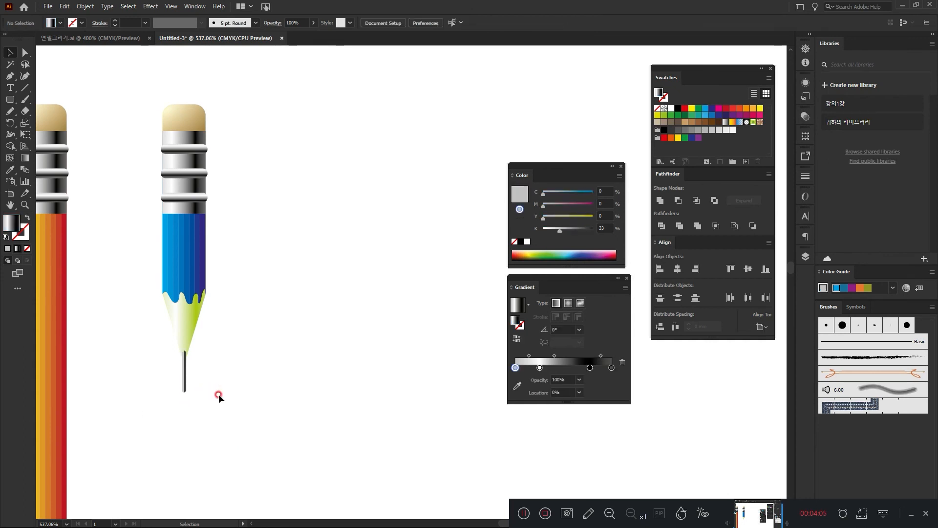
Copy the short blue pencil to its right, rotate the copy 90° clockwise so its tip points left, and move it upward
{"action": "left_click_drag", "start_coordinate": [231, 294], "coordinate": [238, 302]}
{"action": "left_click_drag", "start_coordinate": [160, 90], "coordinate": [231, 421]}
{"action": "left_click_drag", "start_coordinate": [205, 273], "coordinate": [394, 274]}
{"action": "left_click_drag", "start_coordinate": [344, 275], "coordinate": [344, 275]}
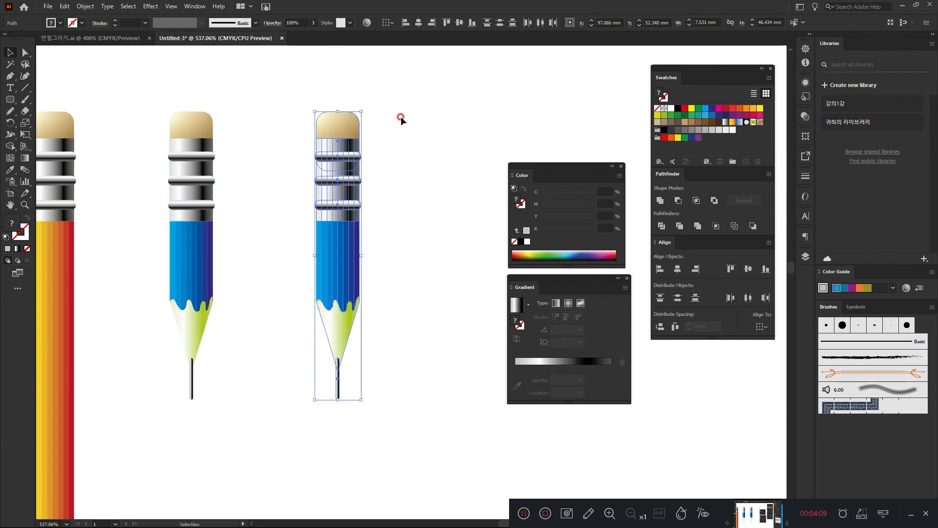
{"action": "left_click_drag", "start_coordinate": [368, 105], "coordinate": [440, 306]}
{"action": "mouse_move", "coordinate": [342, 259]}
{"action": "left_mouse_down"}
{"action": "mouse_move", "coordinate": [420, 169]}
{"action": "mouse_move", "coordinate": [373, 151]}
{"action": "left_mouse_up"}
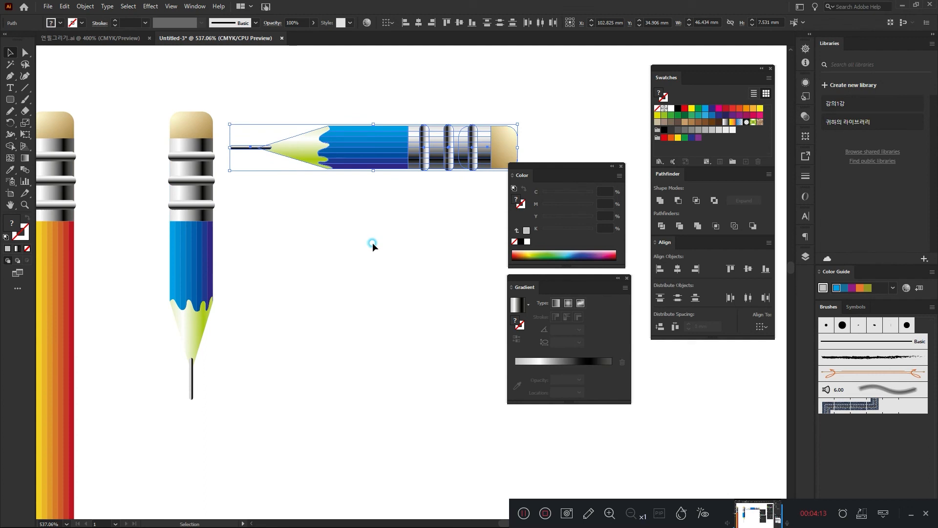
Fill the horizontal pencil's lowest body strip with dark green (C 90, M 30, Y 95, K 30) and its uppermost strip with light green (C 50, Y 100)
{"action": "left_click", "coordinate": [371, 180]}
{"action": "left_click", "coordinate": [375, 167]}
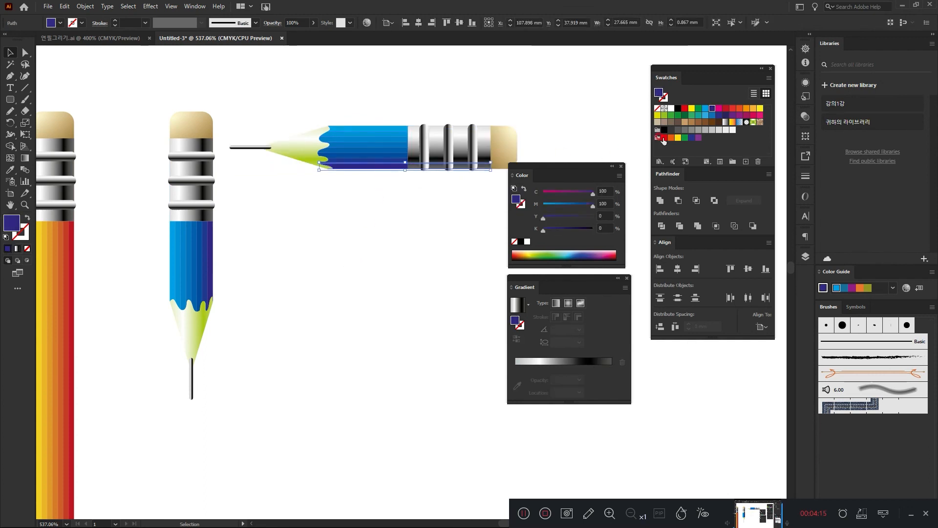
{"action": "left_click", "coordinate": [684, 115]}
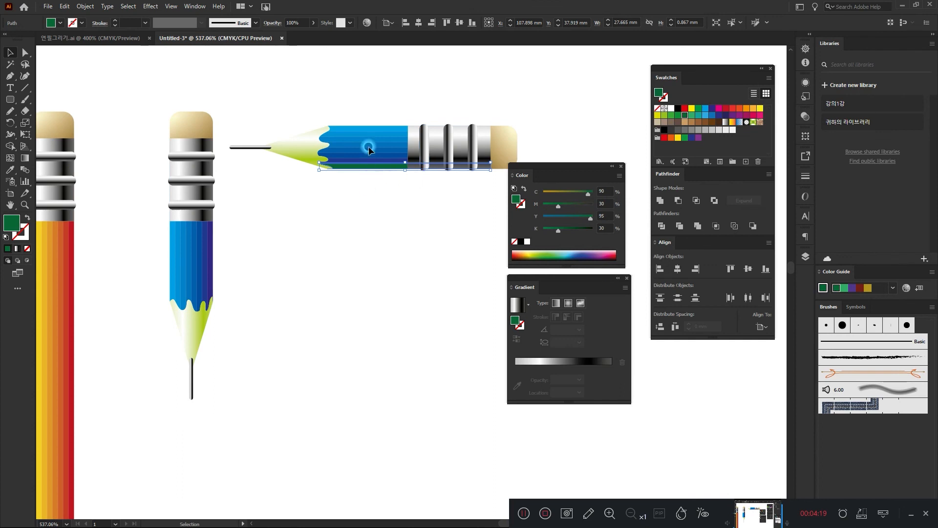
{"action": "left_click", "coordinate": [369, 118]}
{"action": "left_click", "coordinate": [362, 126]}
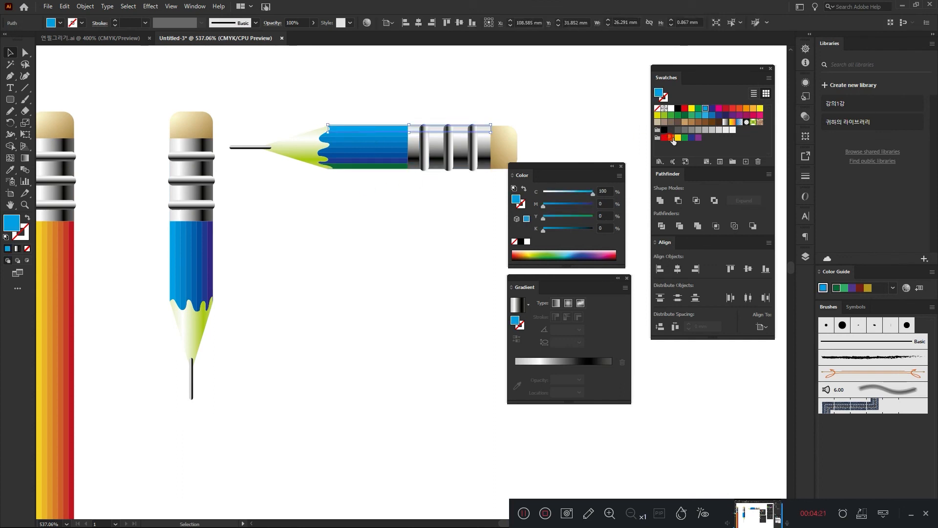
{"action": "left_click", "coordinate": [664, 115]}
{"action": "left_click", "coordinate": [364, 191]}
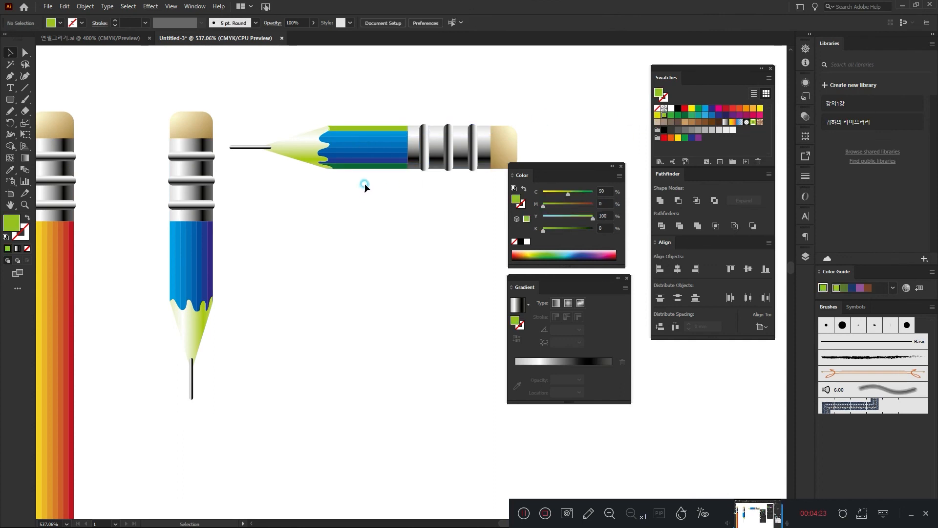
Select all the body strips of the horizontal pencil and blend their colors vertically from light green to dark green
{"action": "left_click_drag", "start_coordinate": [386, 186], "coordinate": [384, 207]}
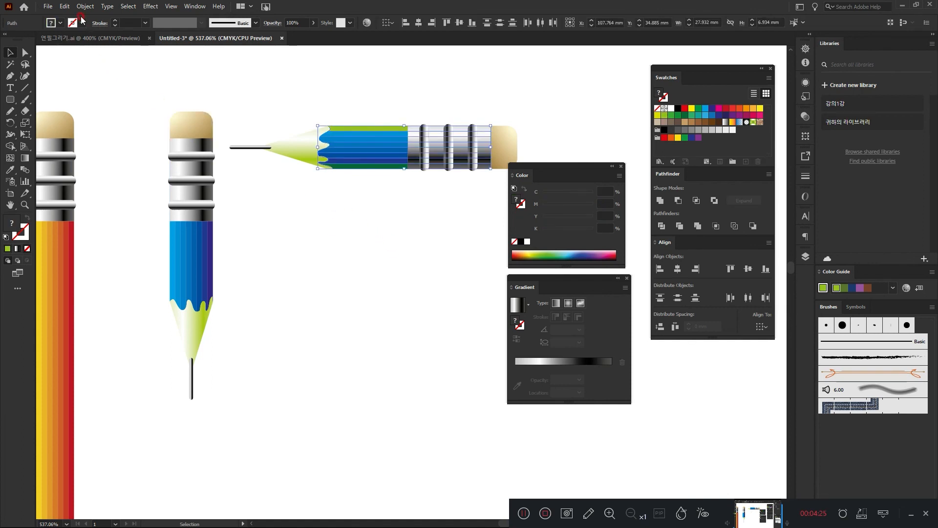
{"action": "left_click", "coordinate": [88, 7]}
{"action": "mouse_move", "coordinate": [64, 7]}
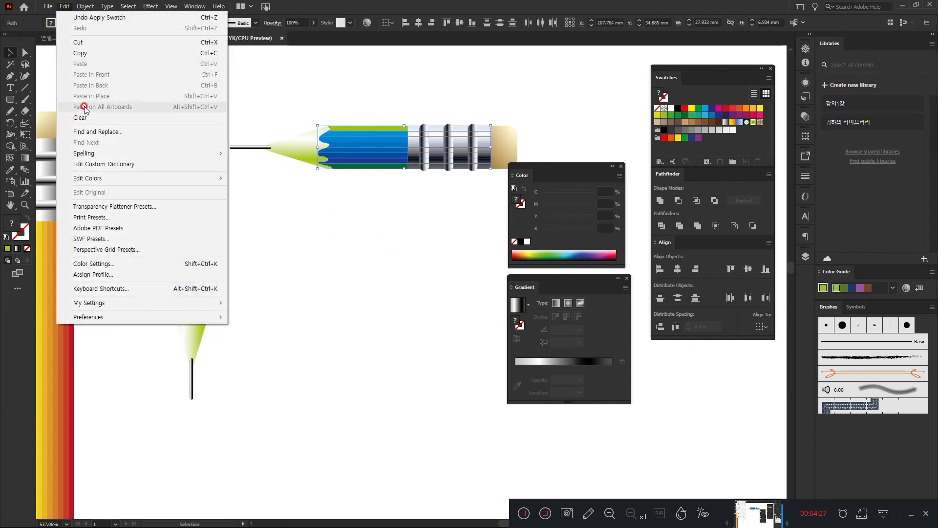
{"action": "left_click", "coordinate": [85, 177]}
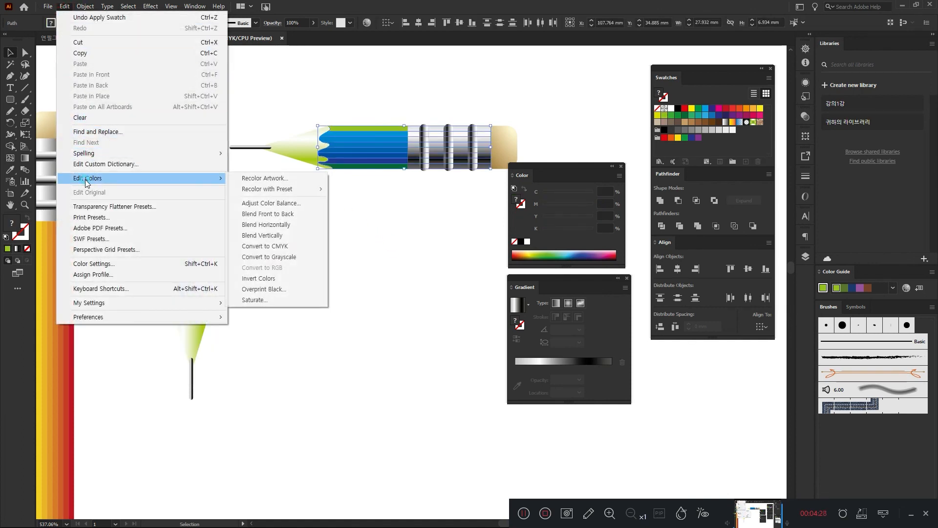
{"action": "left_click", "coordinate": [297, 236]}
{"action": "left_click", "coordinate": [398, 227]}
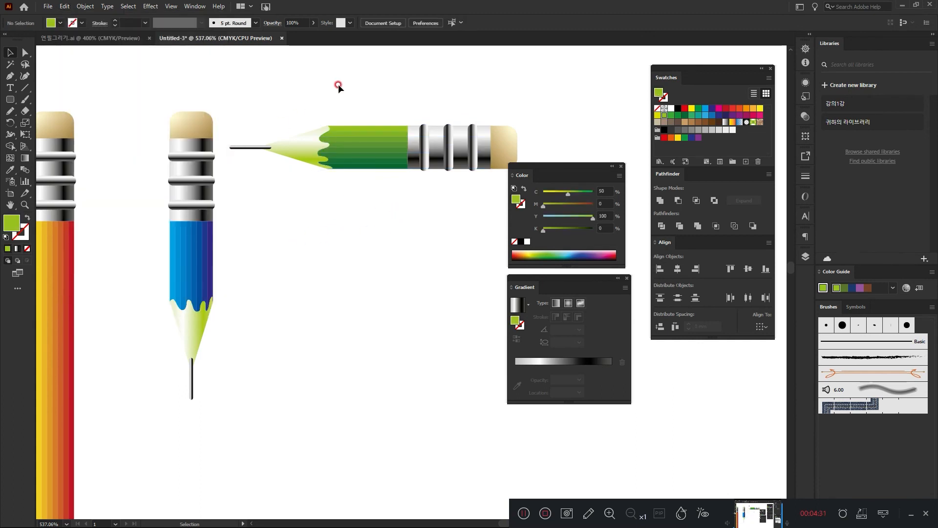
Examine the long yellow-red pencil, the short blue pencil and the horizontal green pencil together at 150% zoom
{"action": "key", "text": "space"}
{"action": "left_click_drag", "start_coordinate": [249, 198], "coordinate": [317, 197]}
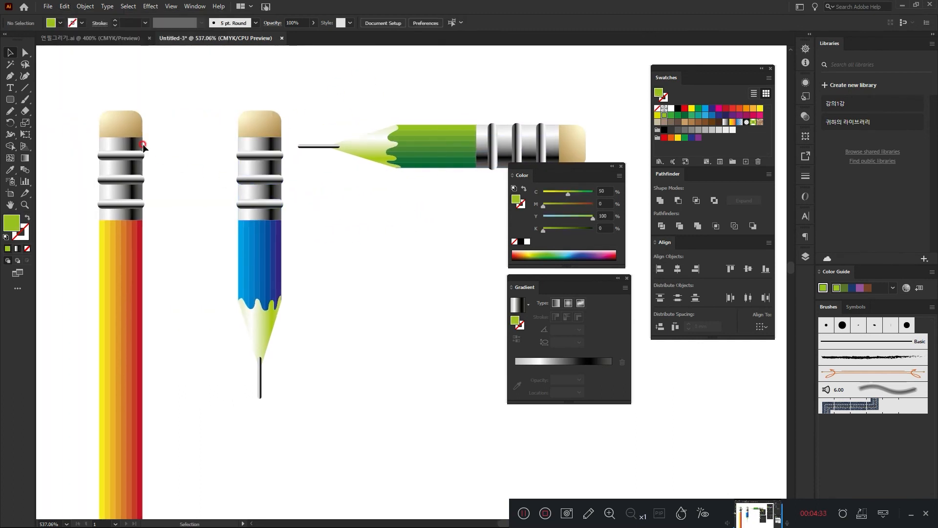
{"action": "key", "text": "space"}
{"action": "mouse_move", "coordinate": [259, 287]}
{"action": "left_mouse_down"}
{"action": "mouse_move", "coordinate": [274, 203]}
{"action": "mouse_move", "coordinate": [234, 197]}
{"action": "mouse_move", "coordinate": [245, 287]}
{"action": "mouse_move", "coordinate": [204, 305]}
{"action": "mouse_move", "coordinate": [207, 329]}
{"action": "mouse_move", "coordinate": [360, 318]}
{"action": "mouse_move", "coordinate": [231, 306]}
{"action": "mouse_move", "coordinate": [324, 264]}
{"action": "left_mouse_up"}
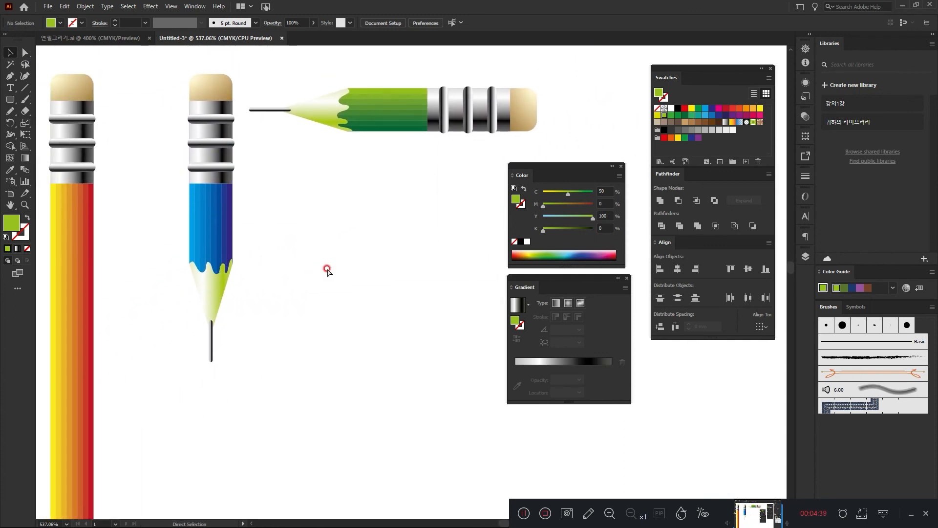
{"action": "key", "text": "ctrl+minus"}
{"action": "key", "text": "ctrl+minus"}
{"action": "key", "text": "ctrl+minus"}
{"action": "key", "text": "ctrl+minus"}
{"action": "left_click_drag", "start_coordinate": [419, 327], "coordinate": [293, 277]}
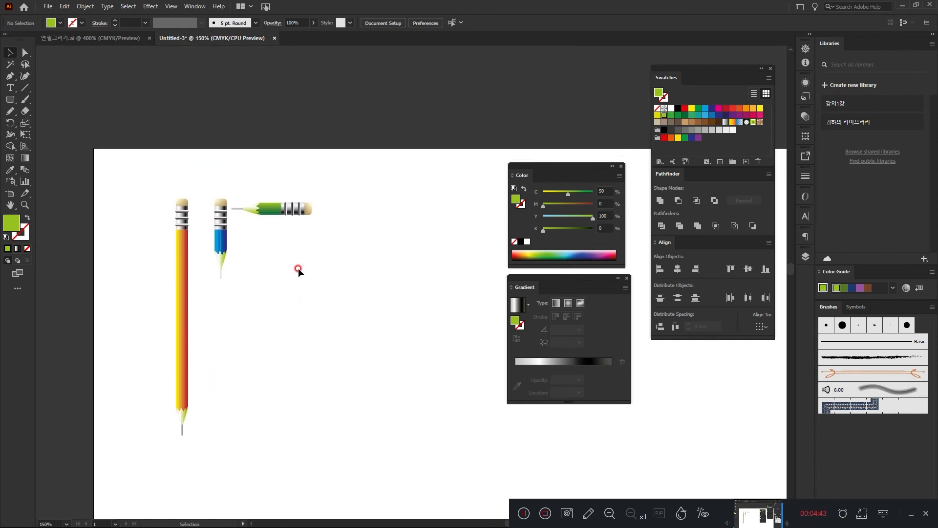